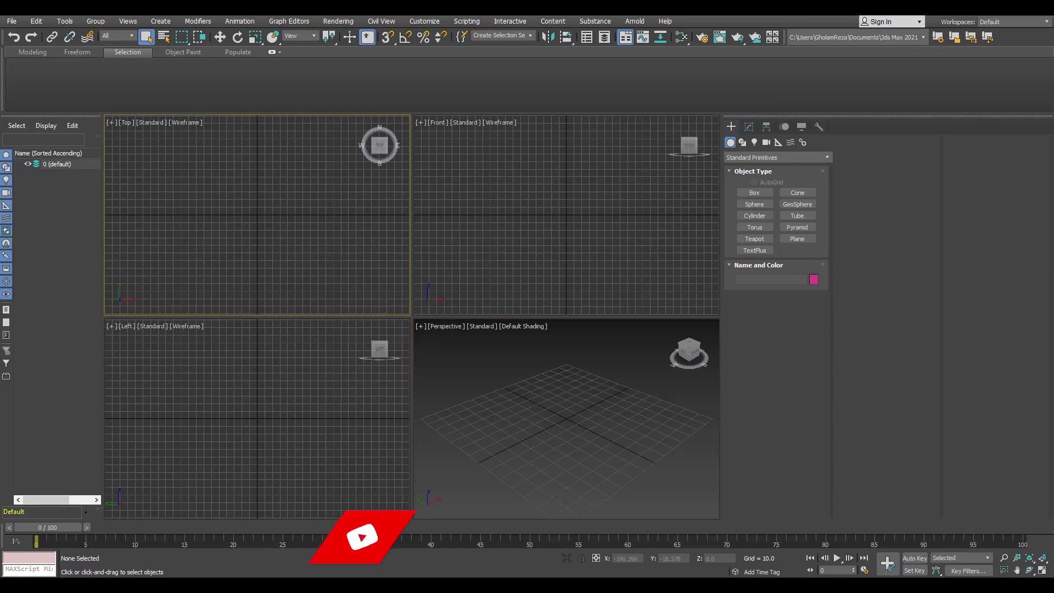
Create two new layers named Mesh and An.
left_click(81, 157)
type("Mesh")
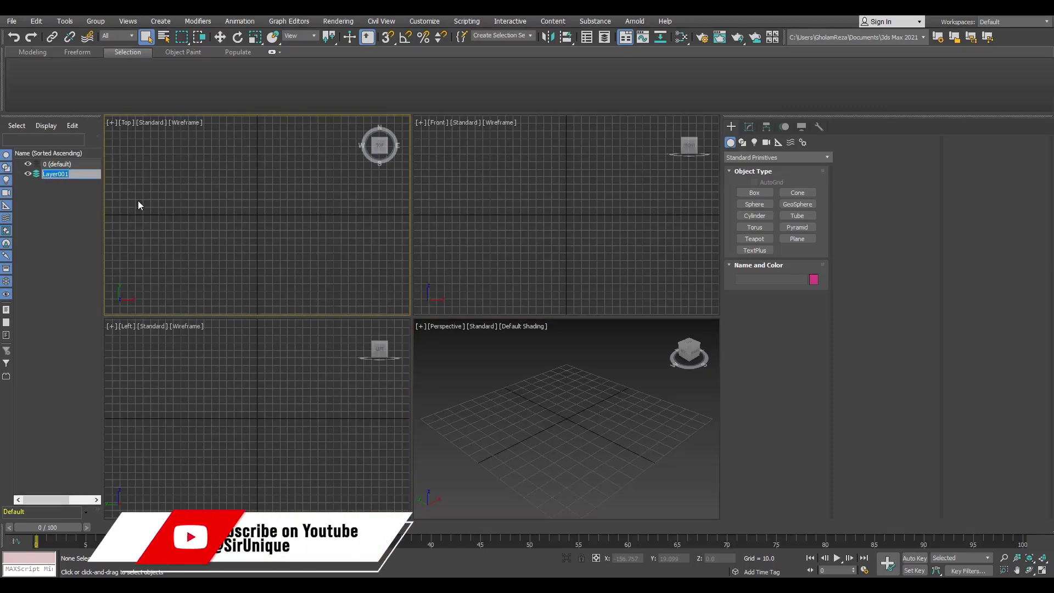
key("Return")
left_click(43, 220)
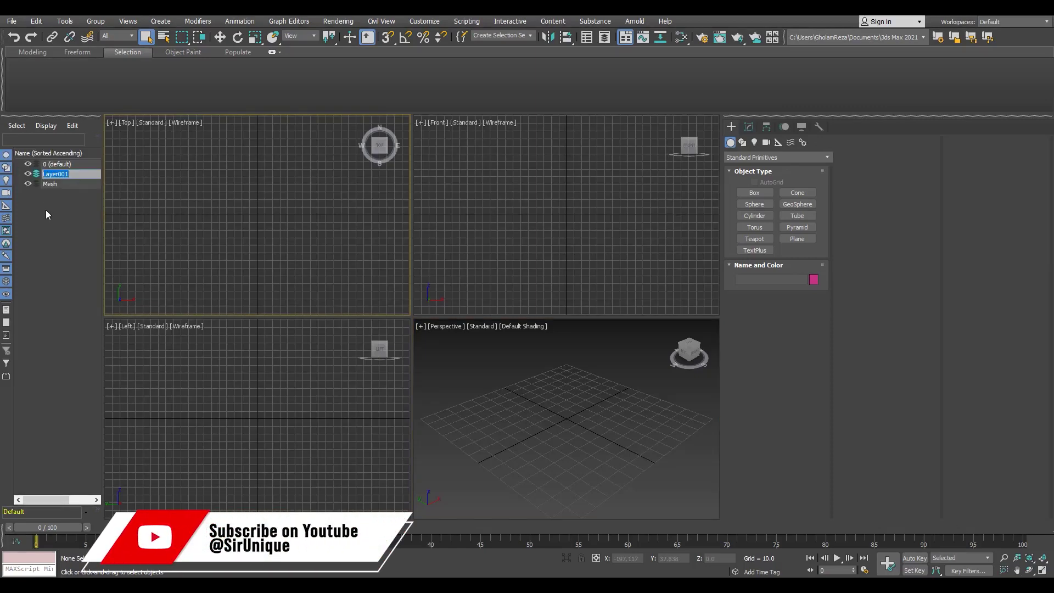
type("An")
key("Return")
Draw a radius-65 cylinder at the grid centre in the top view.
key("alt+w")
left_click(755, 215)
left_click_drag(437, 313, 489, 247)
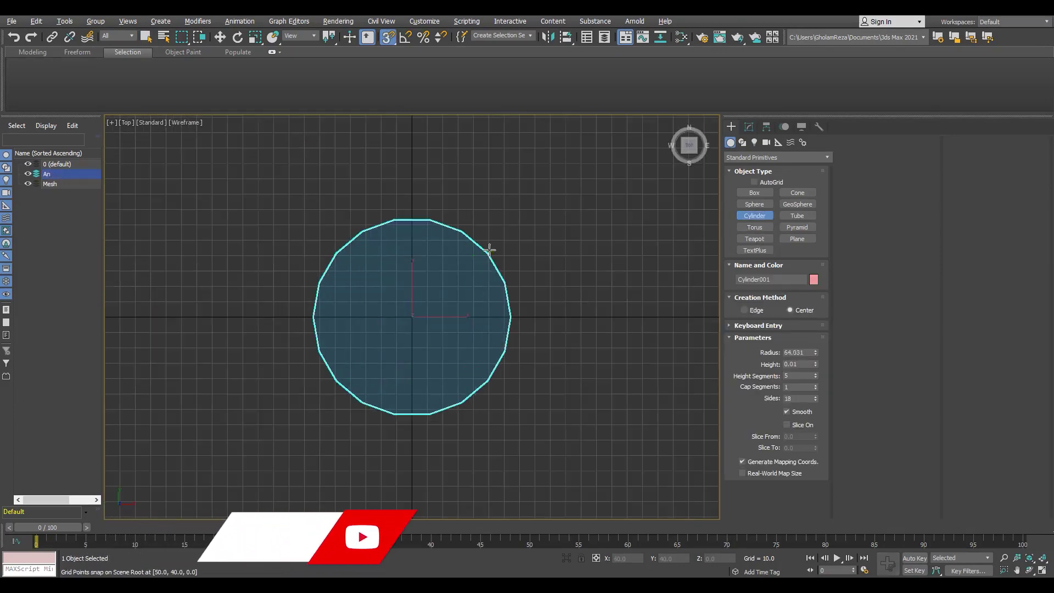
left_click(488, 236)
key("alt+w")
key("alt+w")
Set the cylinder to 64 sides and 1 height segment.
left_click(748, 126)
double_click(801, 490)
type("64")
key("Return")
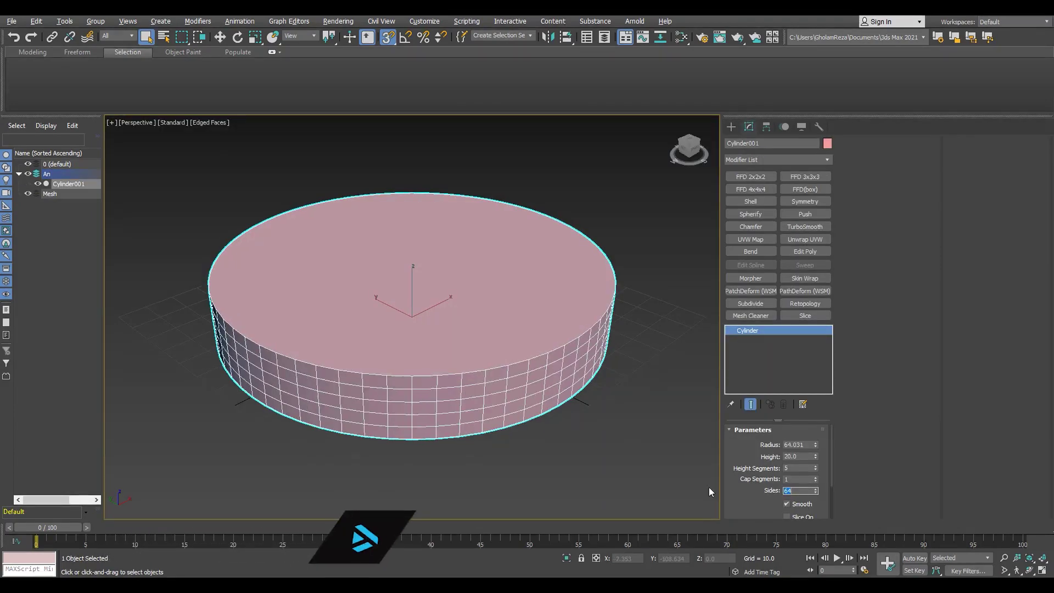
double_click(813, 467)
type("1")
key("Return")
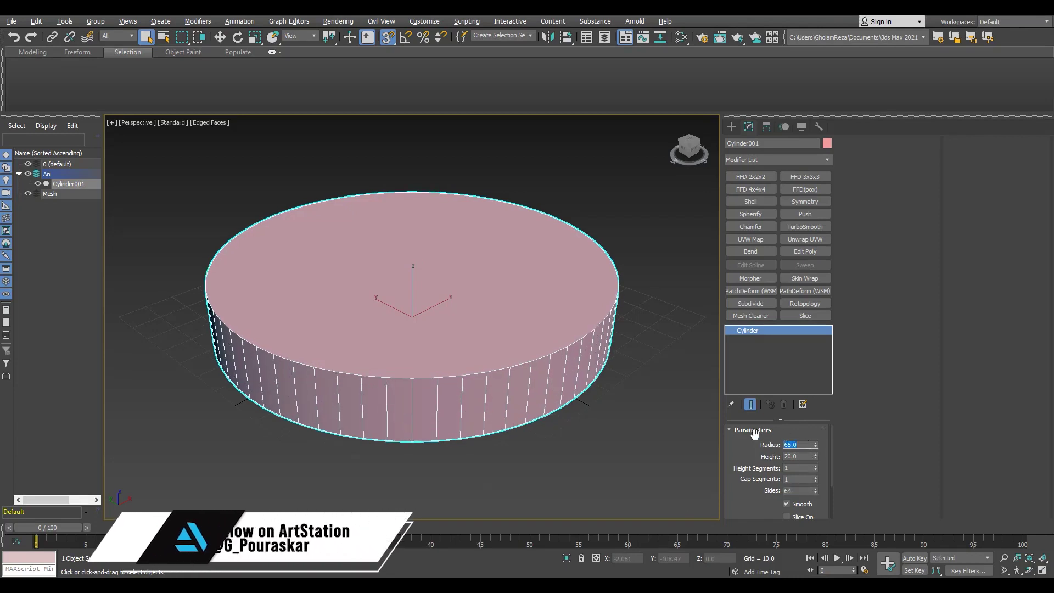
Lower the cylinder height into a thin disc and bring up its conversion menu.
left_click_drag(816, 458, 815, 477)
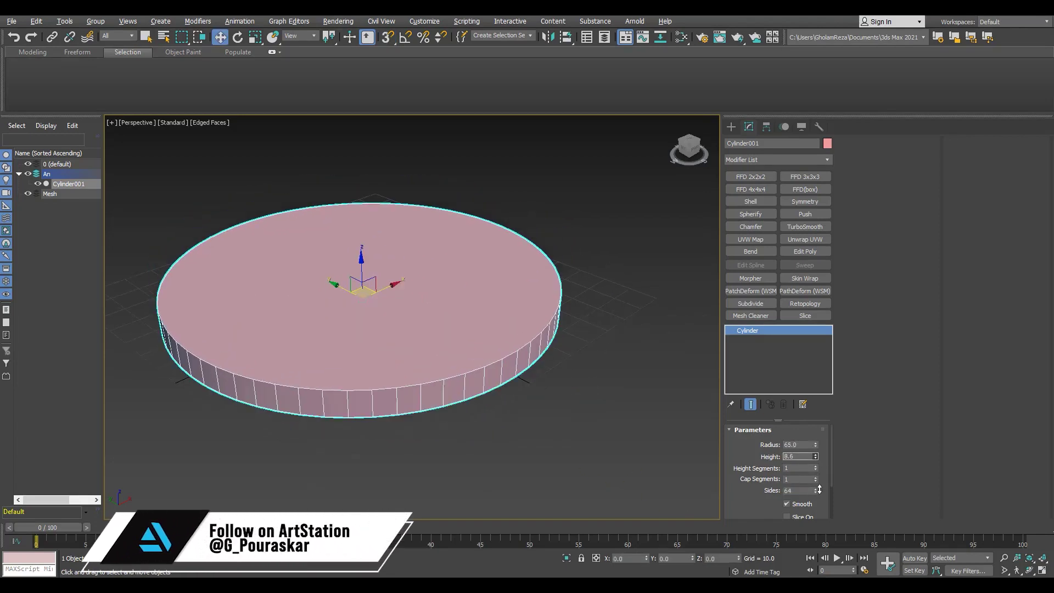
middle_click_drag(351, 329, 344, 371, "alt")
right_click(778, 332)
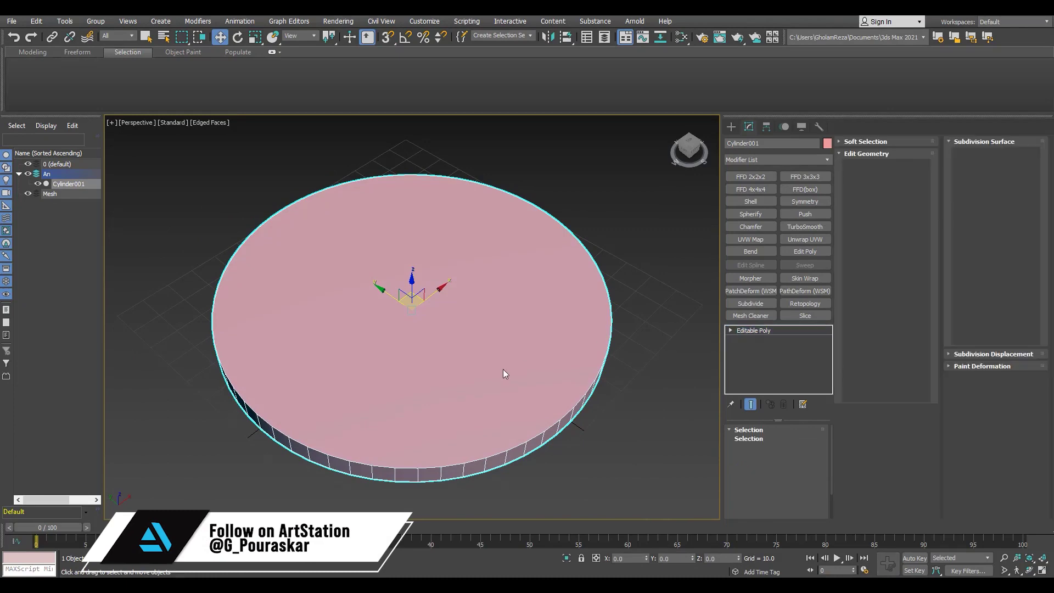
Bevel the disc's top face inward to a small centre circle and delete it to open a hole.
key("4")
left_click(482, 360)
key("shift+ctrl+b")
left_click_drag(419, 354, 430, 390)
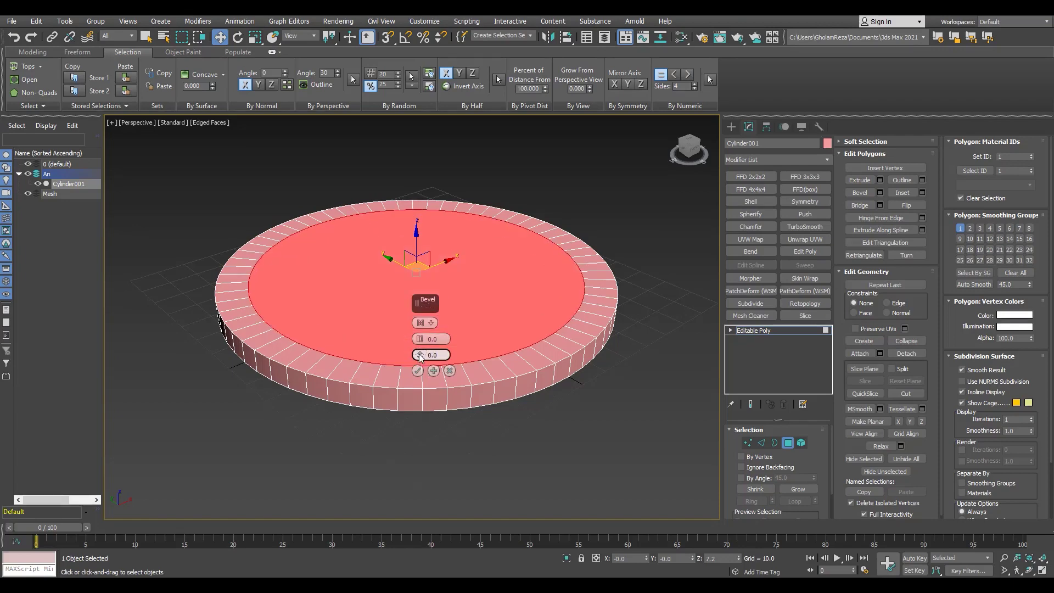
left_click_drag(420, 356, 460, 501)
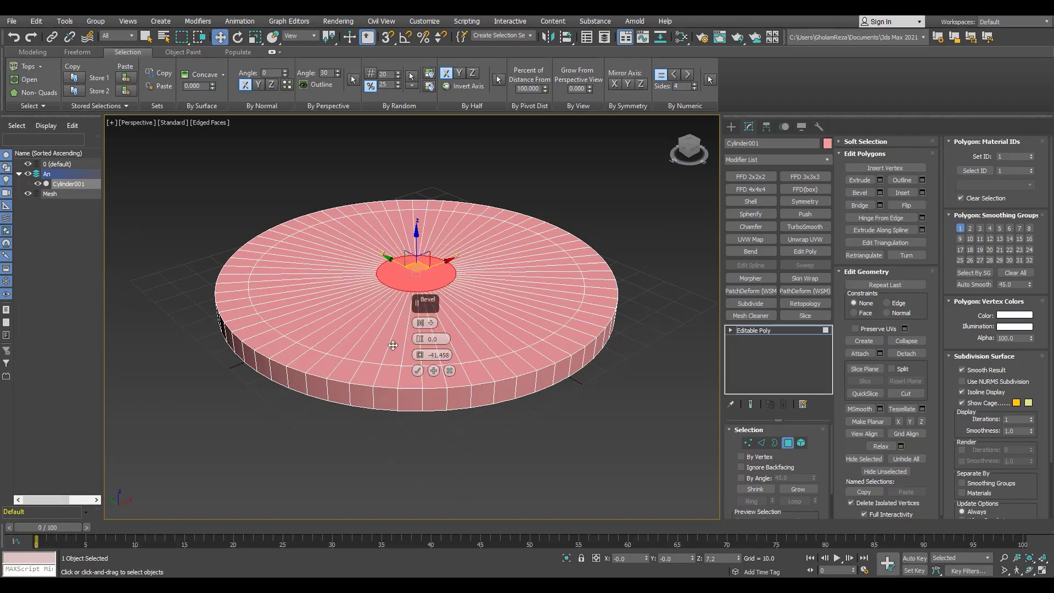
key("Delete")
Extrude the centre hole's border downward into inner walls.
key("3")
left_click(453, 282)
scroll(457, 295, "up", 3)
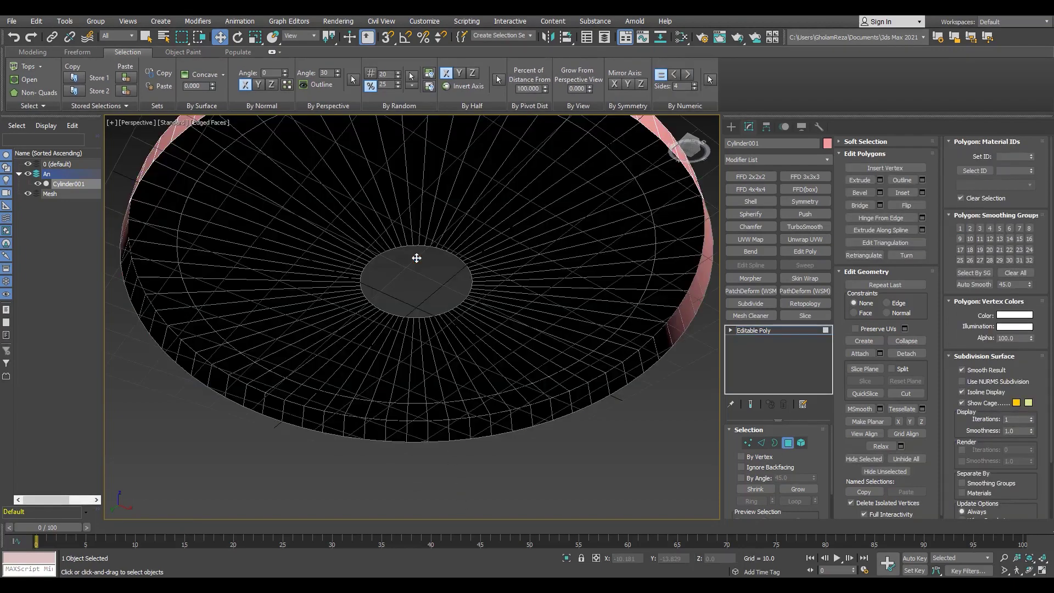
left_click(457, 295)
left_click_drag(403, 258, 403, 299, "shift")
scroll(404, 300, "down", 2)
middle_click_drag(548, 330, 623, 334, "alt")
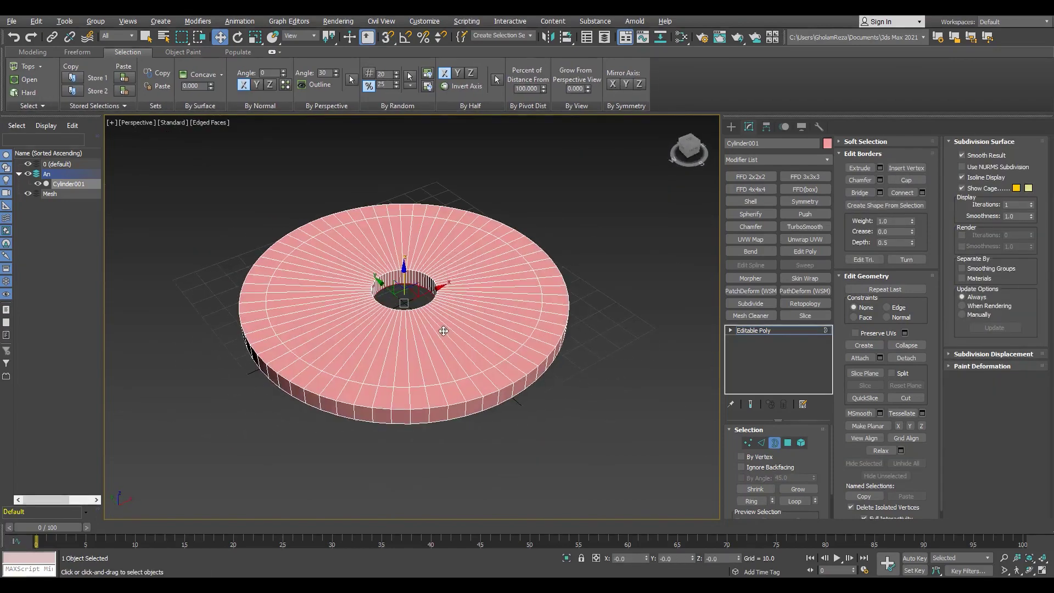
Return to object level and bring up the disc's object colour choices.
scroll(623, 334, "up", 2)
left_click(753, 330)
left_click(827, 143)
Make the disc black and assign it a Standard material from the Slate Material Editor.
left_click(605, 316)
left_click(583, 355)
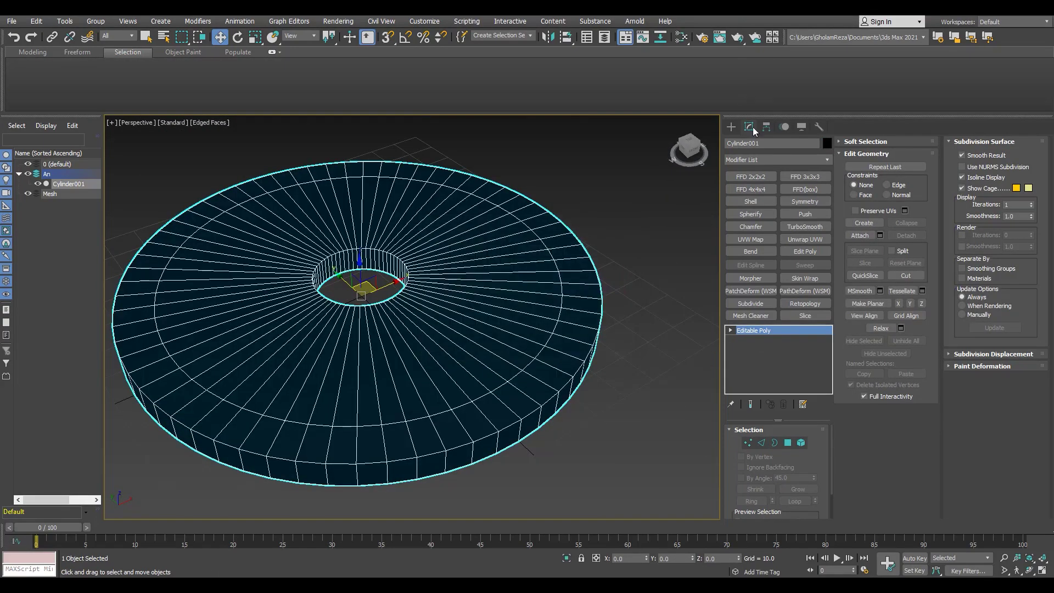
key("m")
left_click_drag(55, 108, 165, 110)
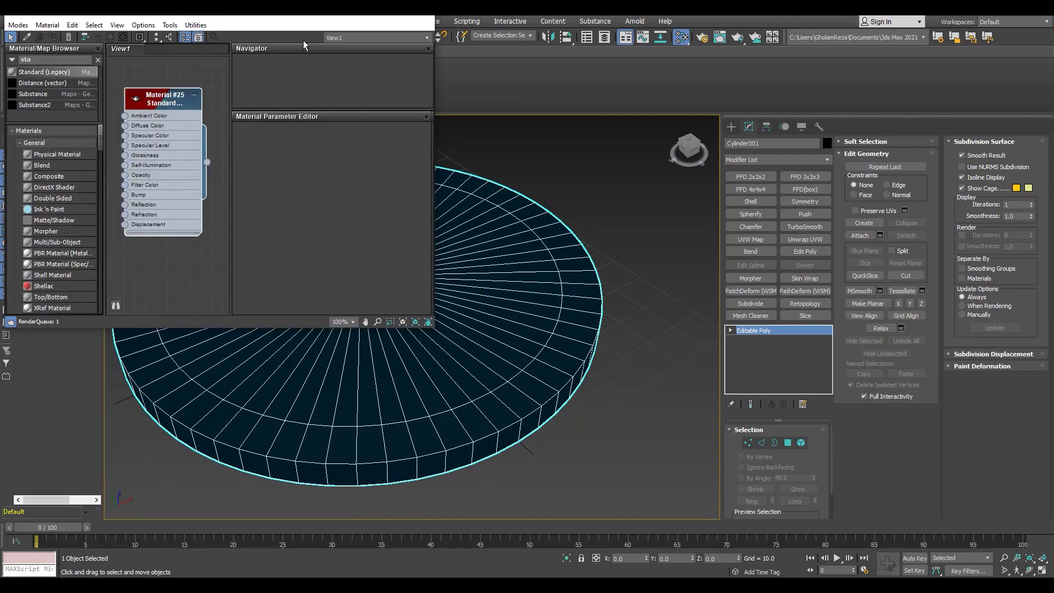
left_click(85, 37)
Chamfer a circular edge loop on the top face into a thin ring.
scroll(630, 251, "up", 3)
scroll(498, 245, "up", 3)
key("2")
double_click(497, 245)
scroll(498, 245, "down", 2)
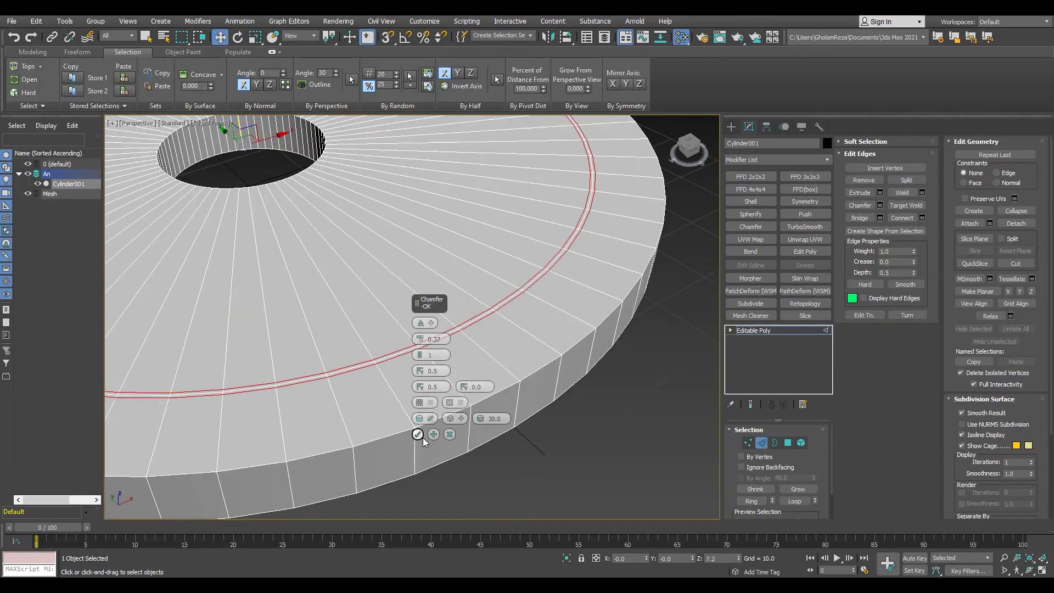
left_click(418, 434)
scroll(505, 301, "up", 3)
Bevel the ring faces downward with zero outline to sink a groove.
key("4")
key("2")
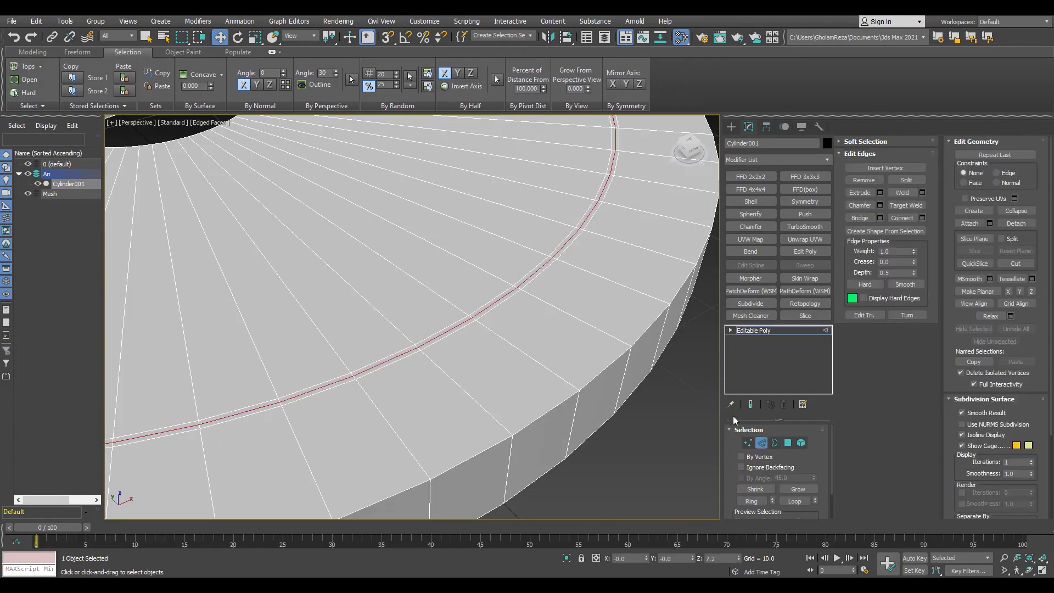
left_click(787, 442)
scroll(409, 308, "down", 3)
scroll(409, 309, "up", 5)
left_click(922, 192)
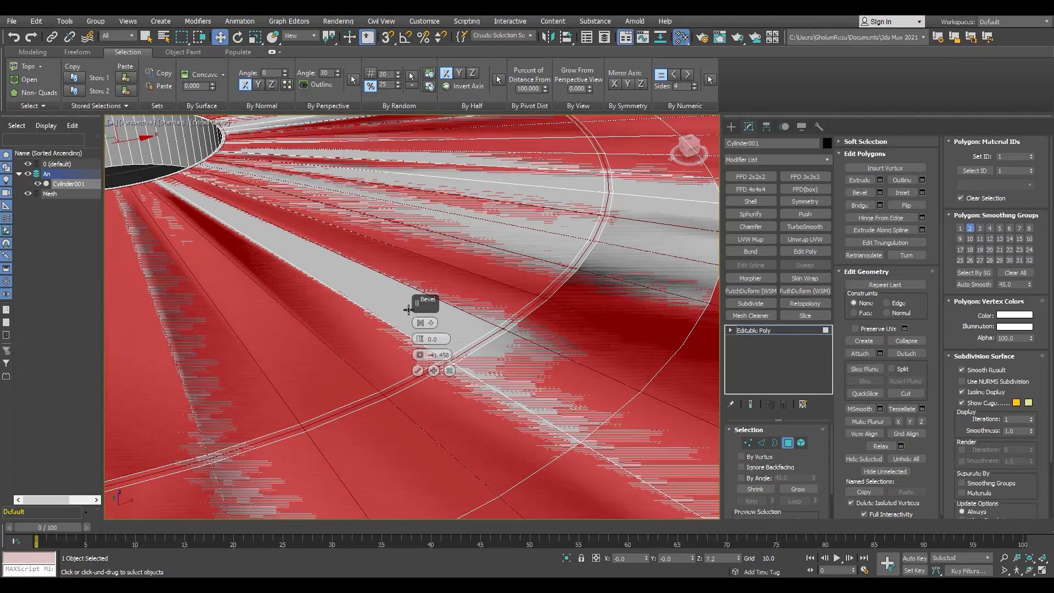
right_click(423, 358)
left_click_drag(419, 339, 423, 390)
left_click(417, 372)
Hide the edged-faces overlay, exit polygon mode and maximise the top view.
key("z")
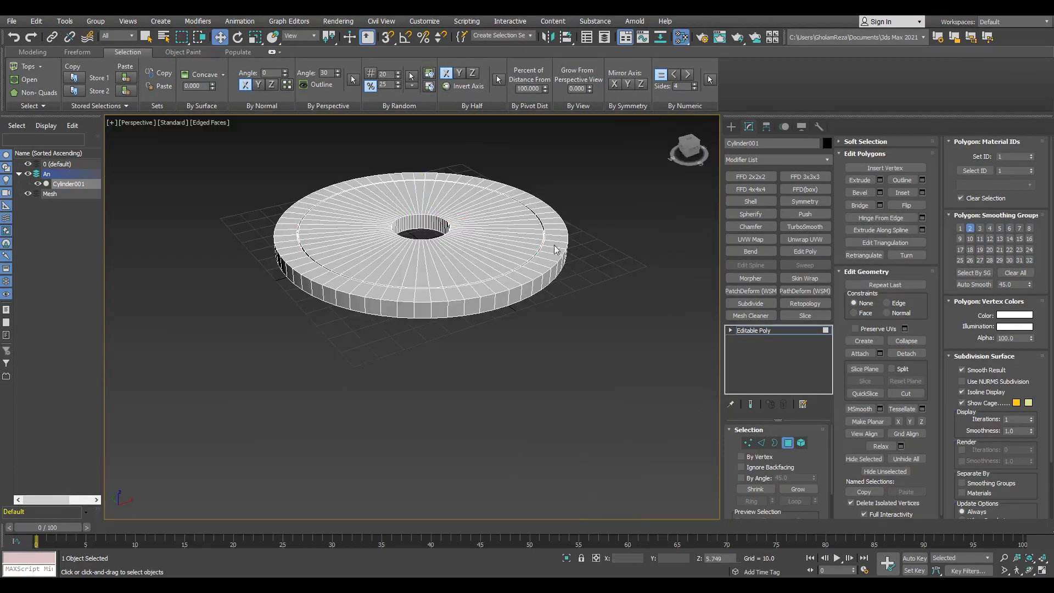
key("F4")
key("alt+w")
right_click(417, 242)
key("alt+w")
Draw a small cylinder beside the disc in the top view.
key("F3")
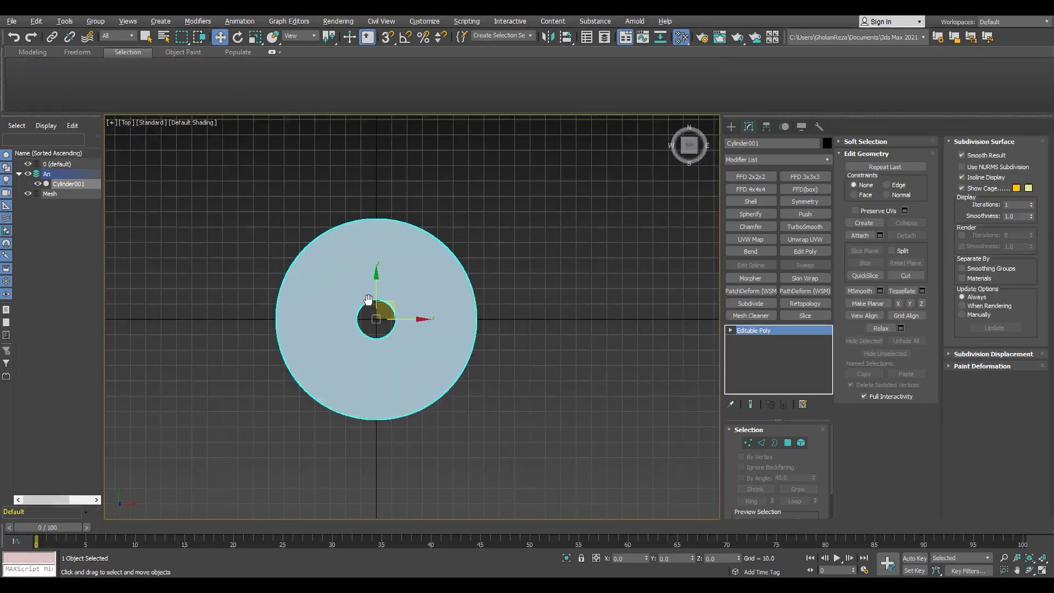
middle_click_drag(514, 322, 373, 321)
left_click(730, 126)
left_click(754, 215)
scroll(435, 306, "up", 3)
left_click(748, 126)
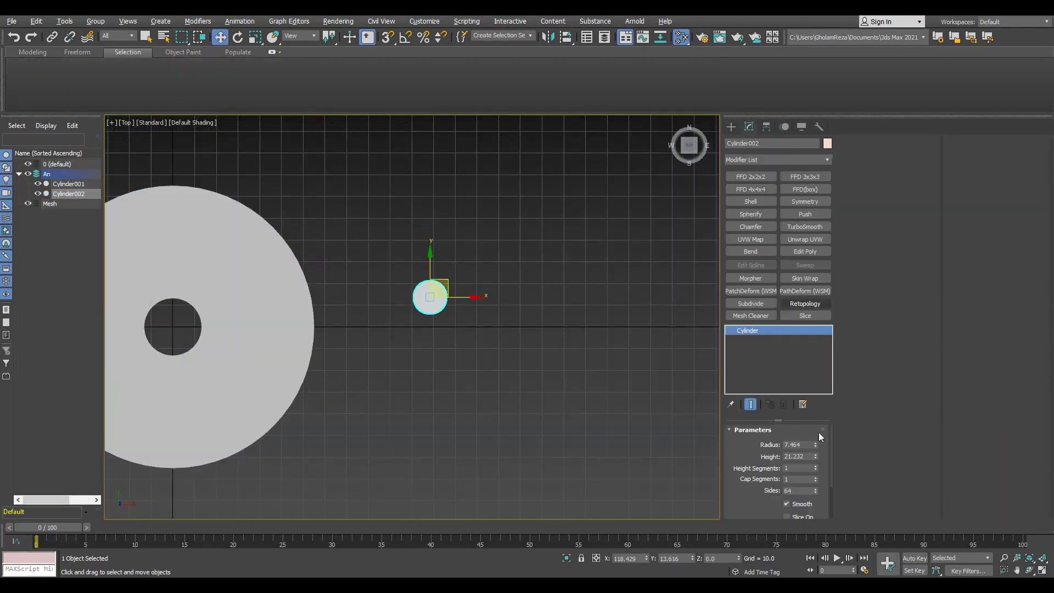
Convert the small cylinder to editable poly and select its right-half polygons.
key("z")
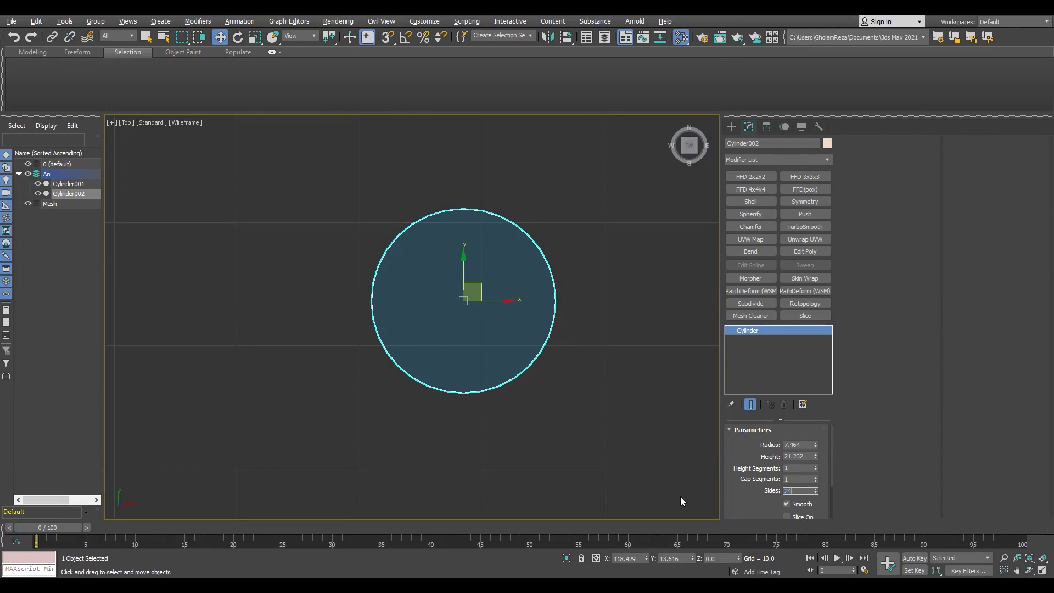
key("F3")
left_click_drag(446, 191, 474, 418)
key("4")
left_click_drag(616, 181, 496, 433)
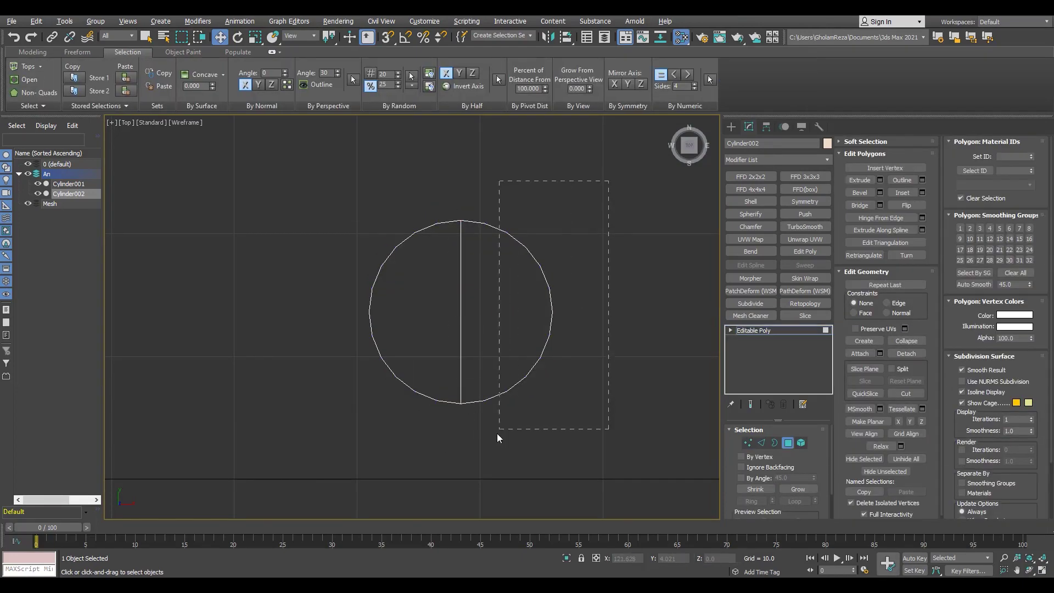
key("p")
key("z")
Shorten the small cylinder and pull its right half out into a long capsule.
key("1")
key("F3")
scroll(268, 455, "down", 5)
left_click_drag(372, 341, 372, 365)
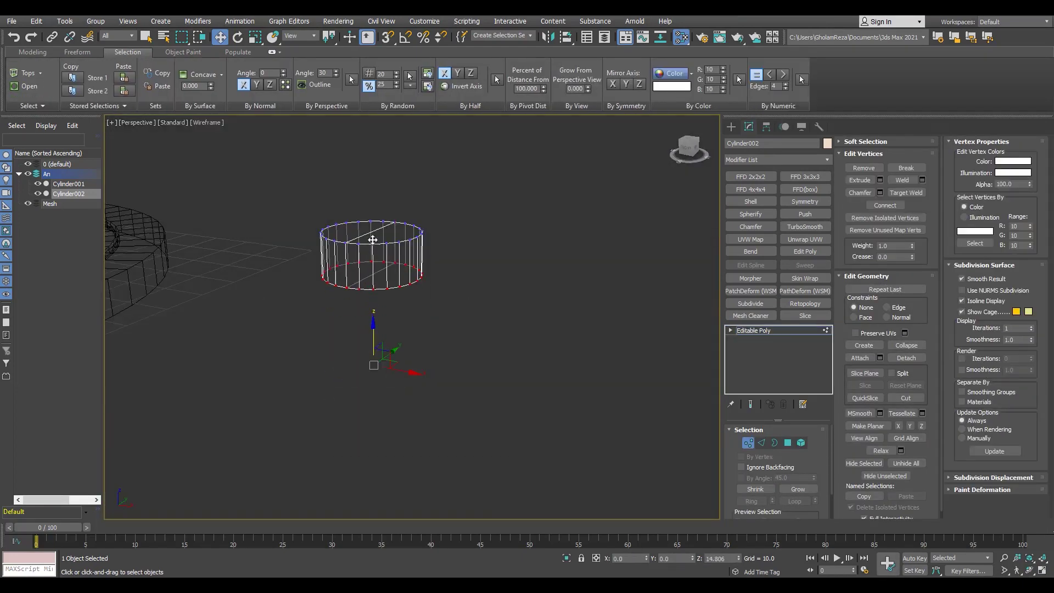
key("F3")
key("4")
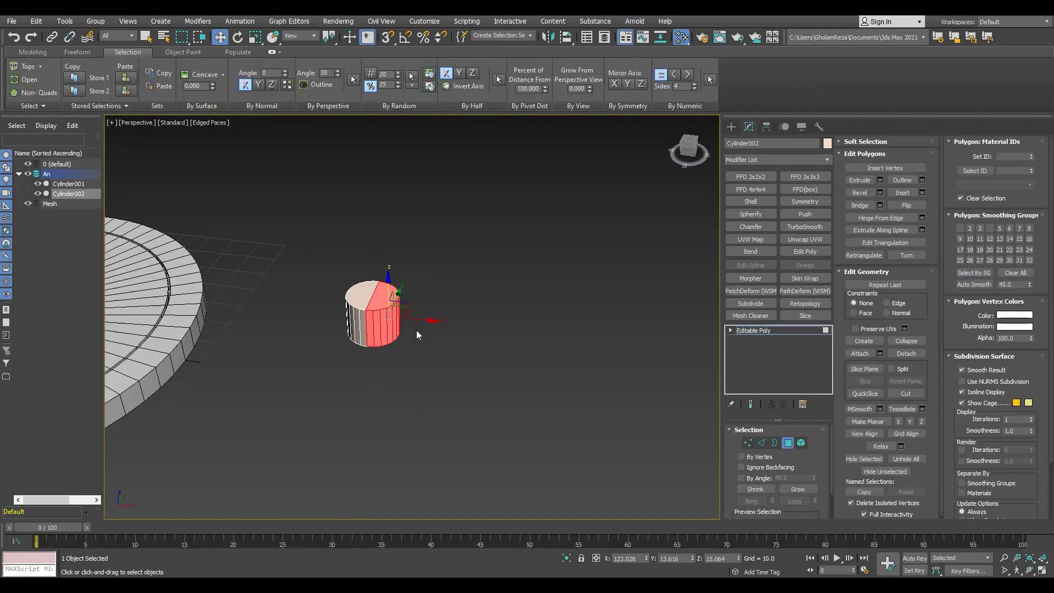
left_click_drag(416, 332, 671, 363)
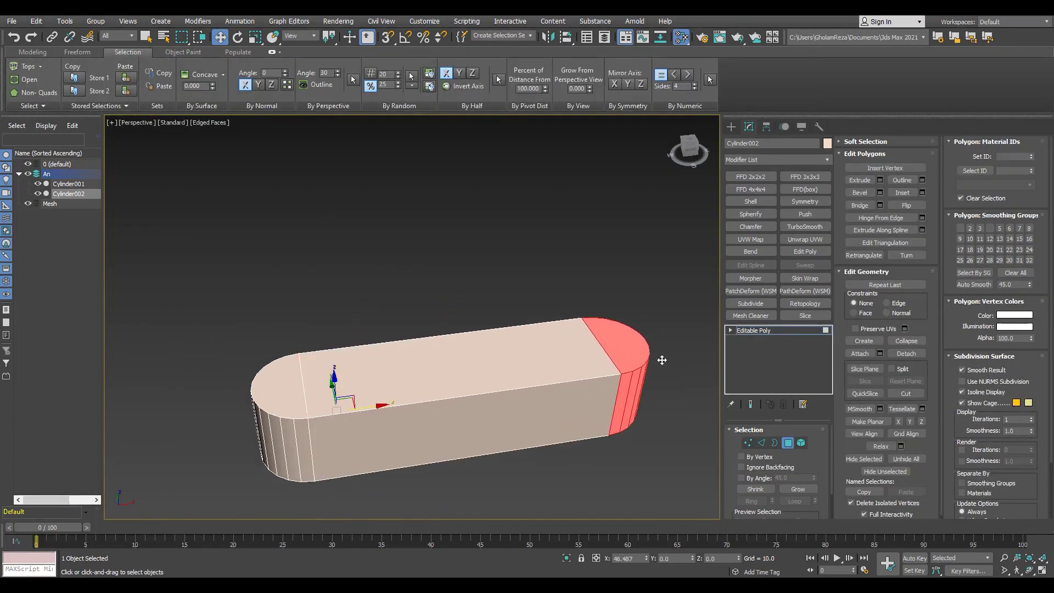
Review the capsule in a wireframe top view at edge level.
key("t")
key("F3")
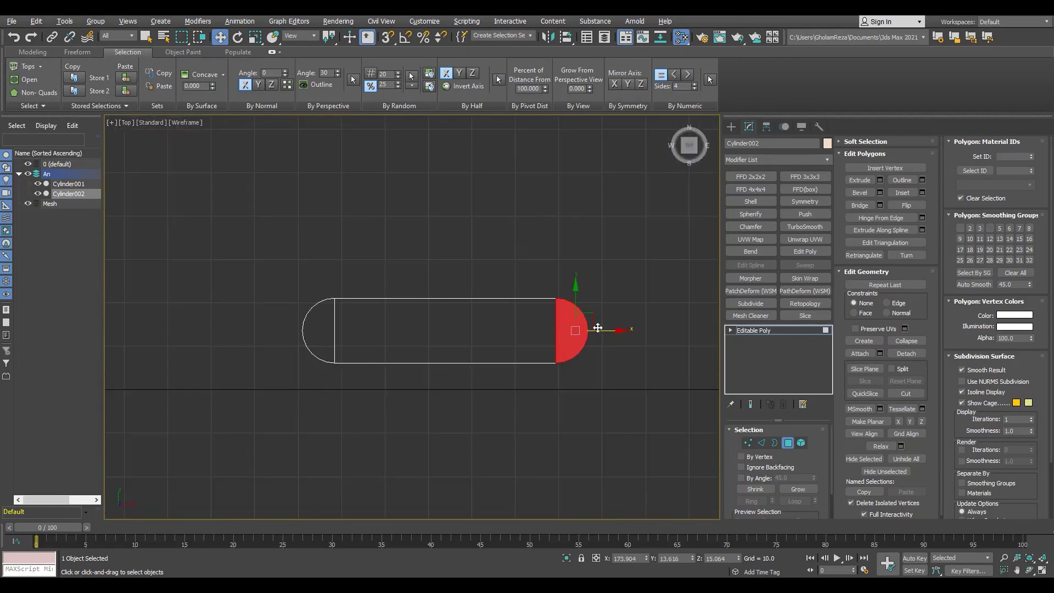
scroll(583, 337, "down", 5)
scroll(474, 321, "up", 3)
key("2")
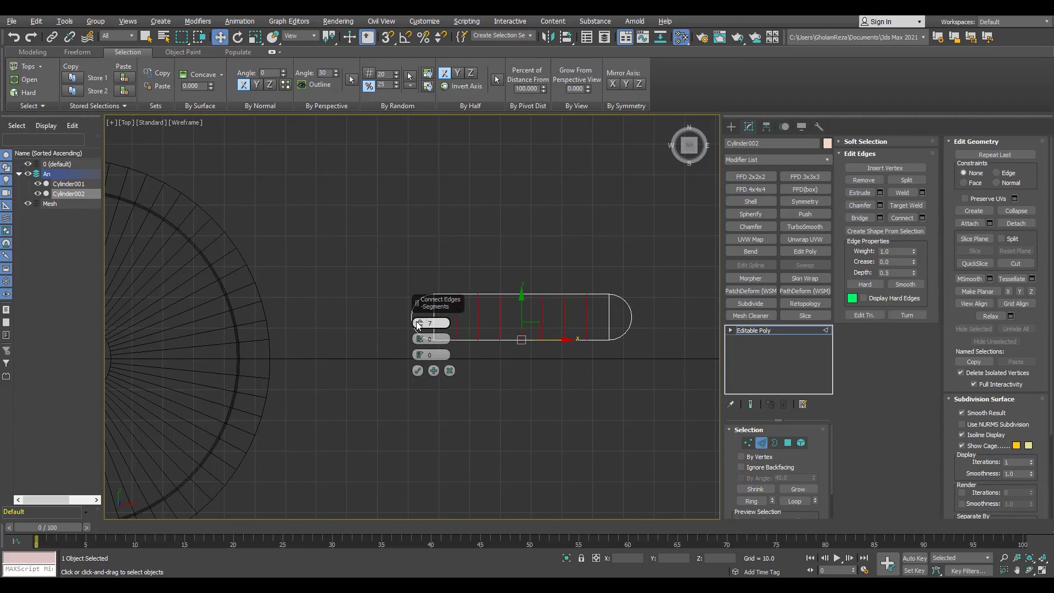
Connect edges along the capsule into 9 length segments and inspect its vertices.
key("z")
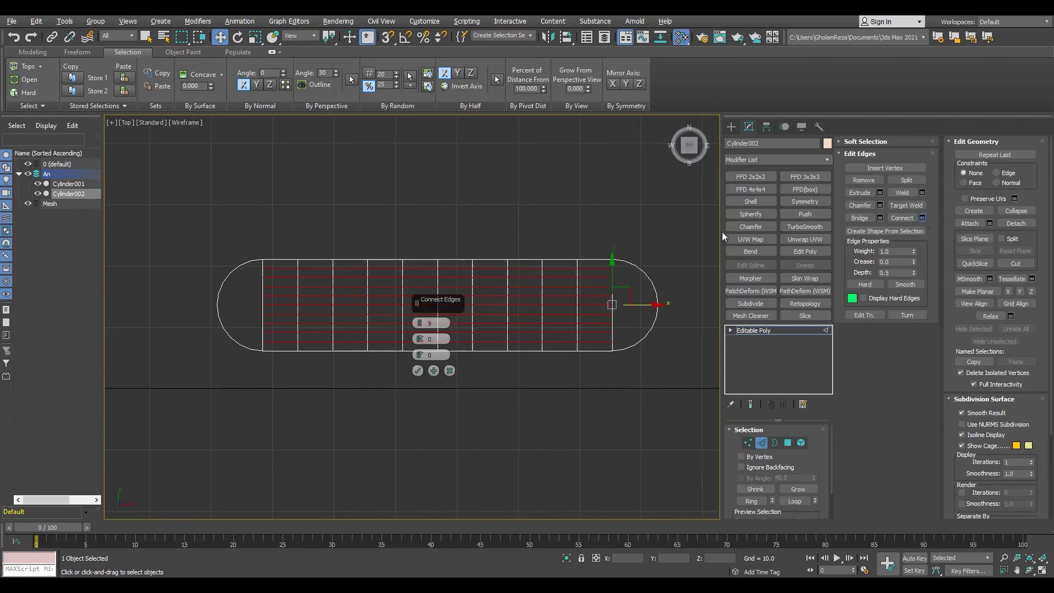
left_click(416, 370)
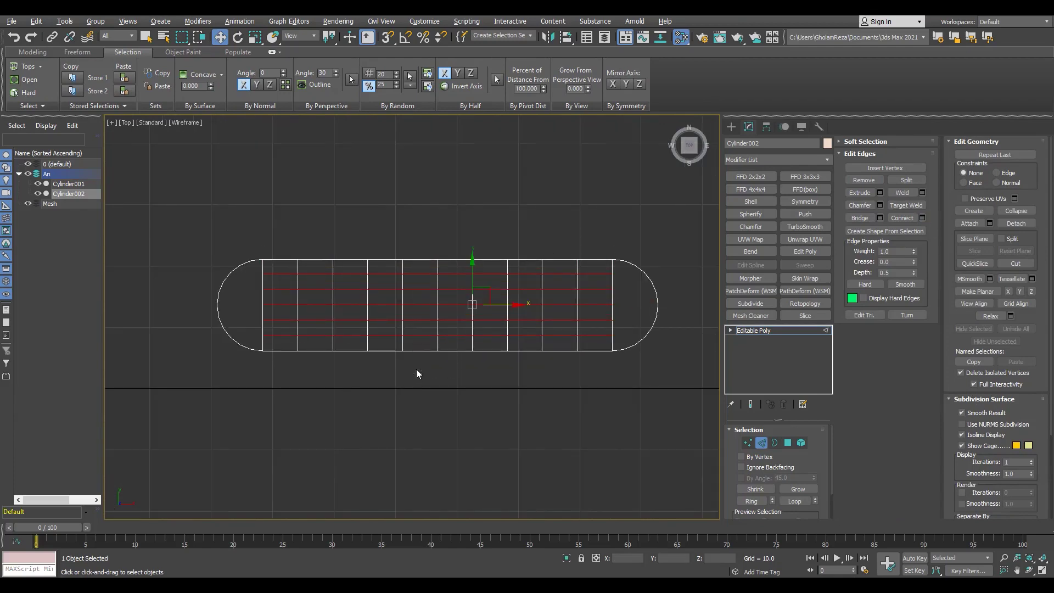
key("1")
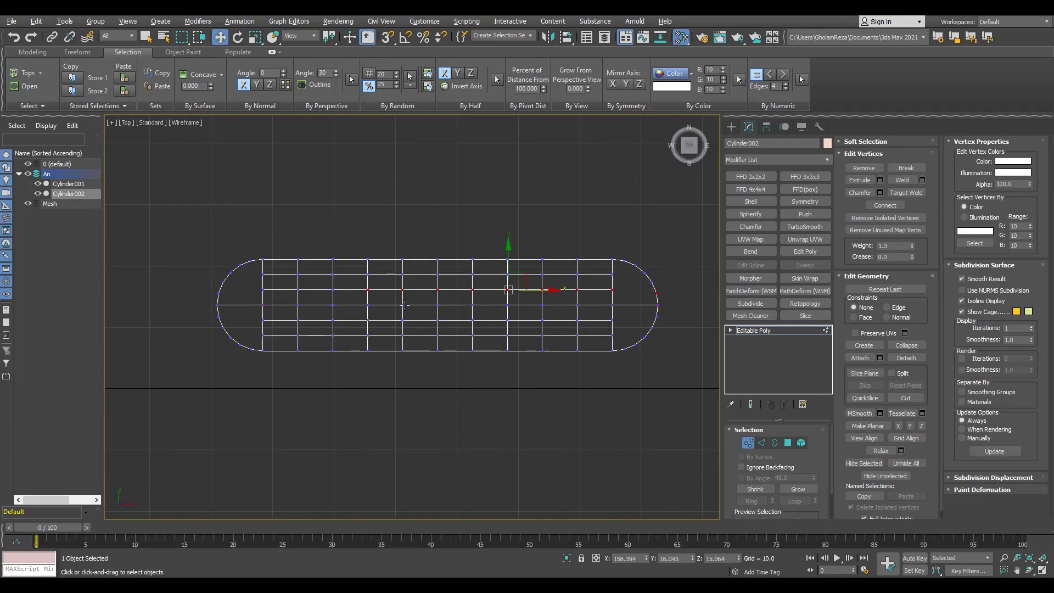
scroll(172, 278, "up", 3)
scroll(265, 278, "down", 3)
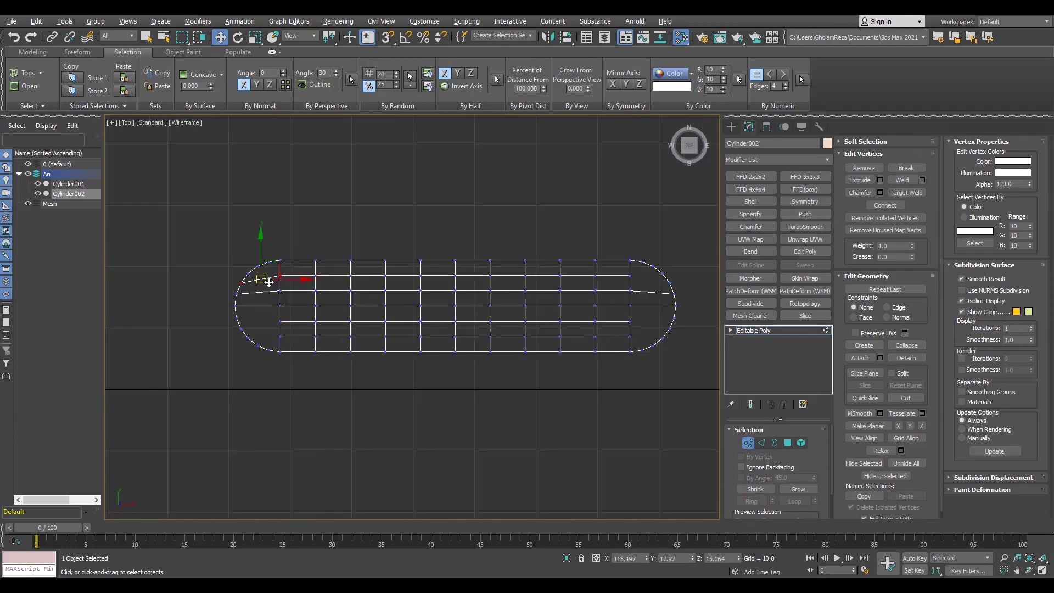
scroll(595, 291, "up", 3)
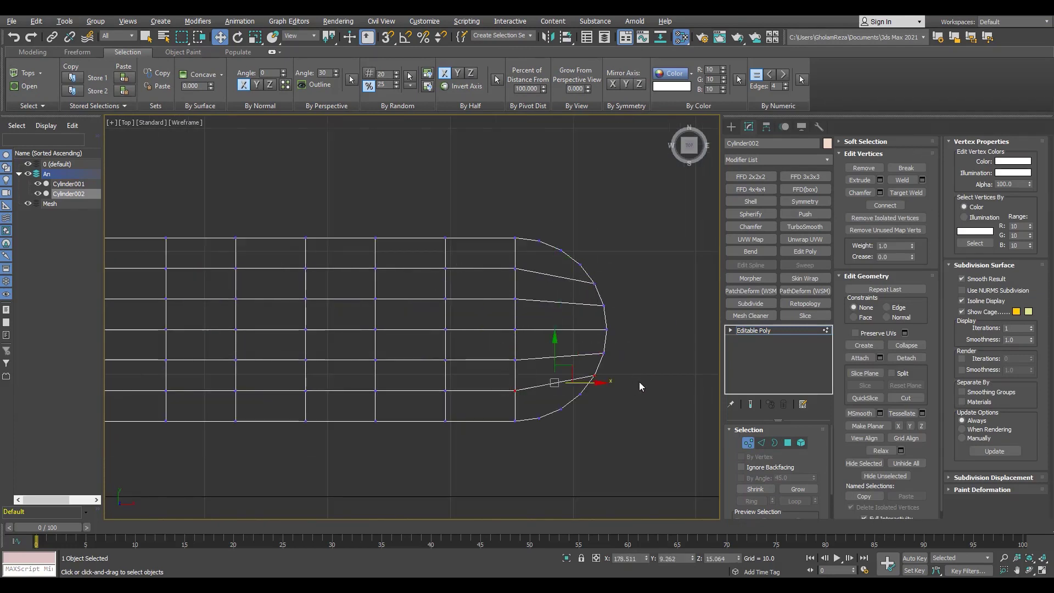
scroll(639, 387, "down", 3)
scroll(298, 405, "up", 3)
scroll(314, 426, "down", 3)
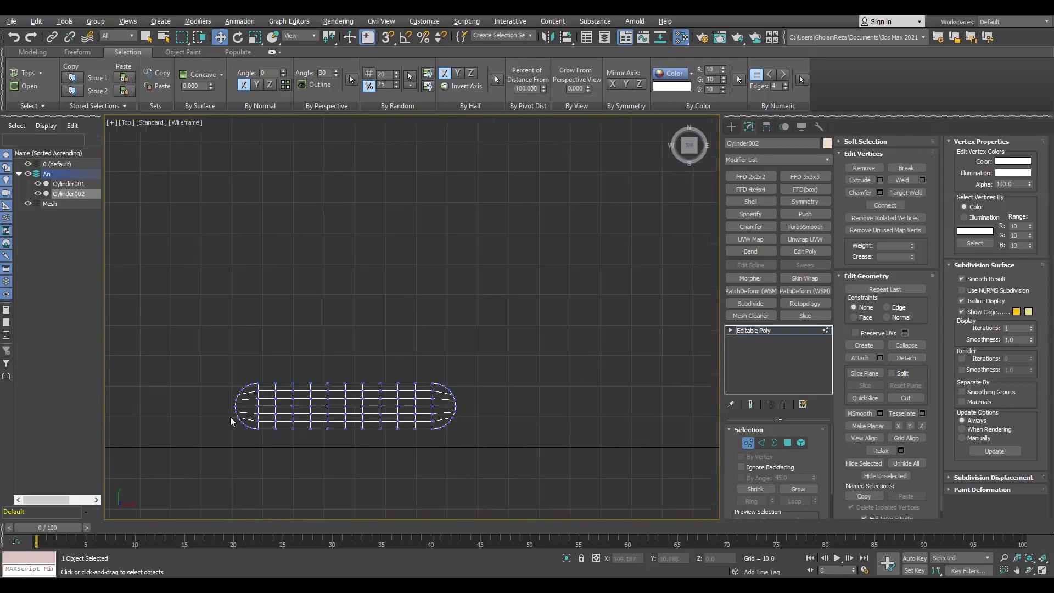
scroll(236, 417, "down", 2)
Exit vertex level and turn on Affect Pivot Only for the capsule.
left_click(753, 330)
left_click(766, 127)
left_click(776, 202)
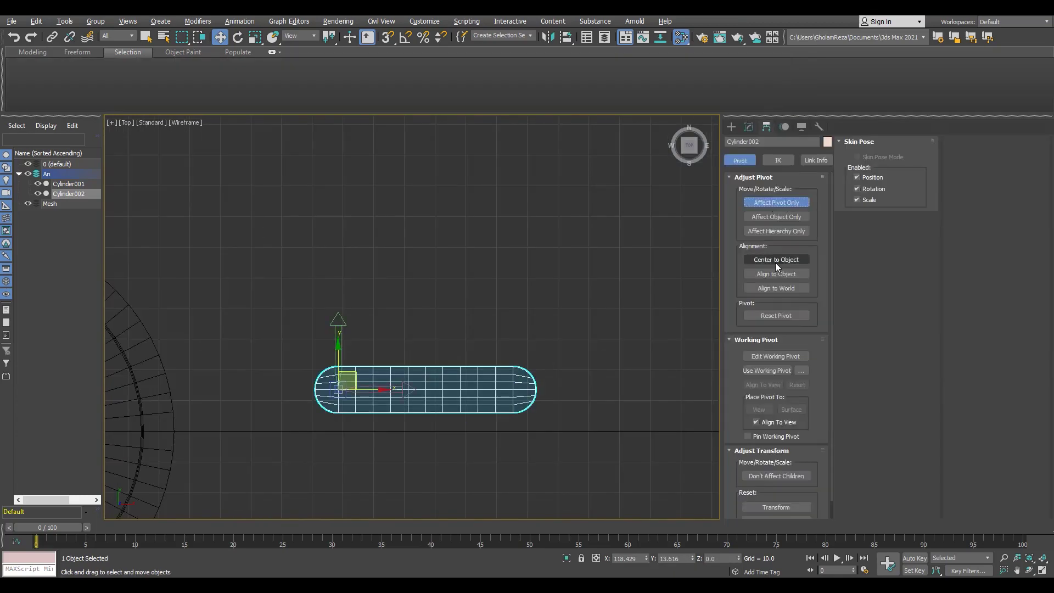
Add a Bend modifier on the X axis and raise its angle sharply.
left_click(749, 128)
scroll(482, 278, "down", 2)
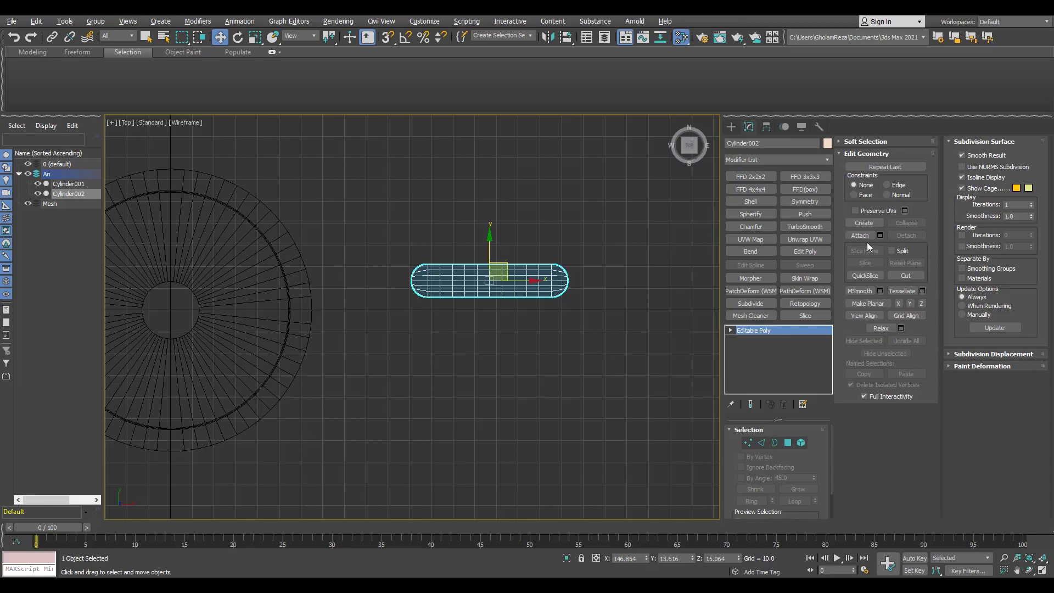
left_click(750, 251)
key("alt+w")
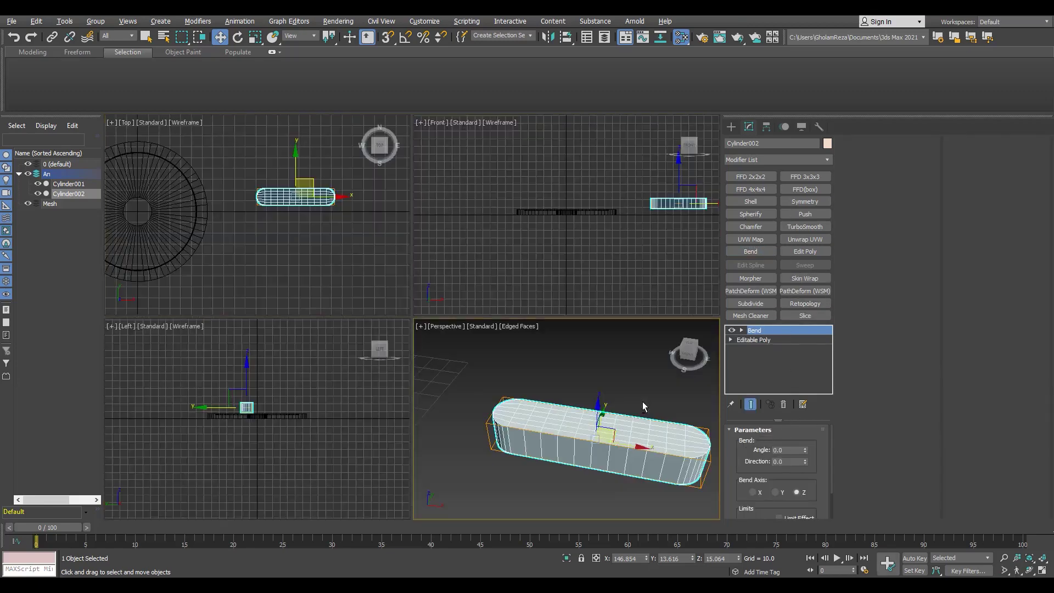
left_click(642, 401)
key("alt+w")
left_click(775, 492)
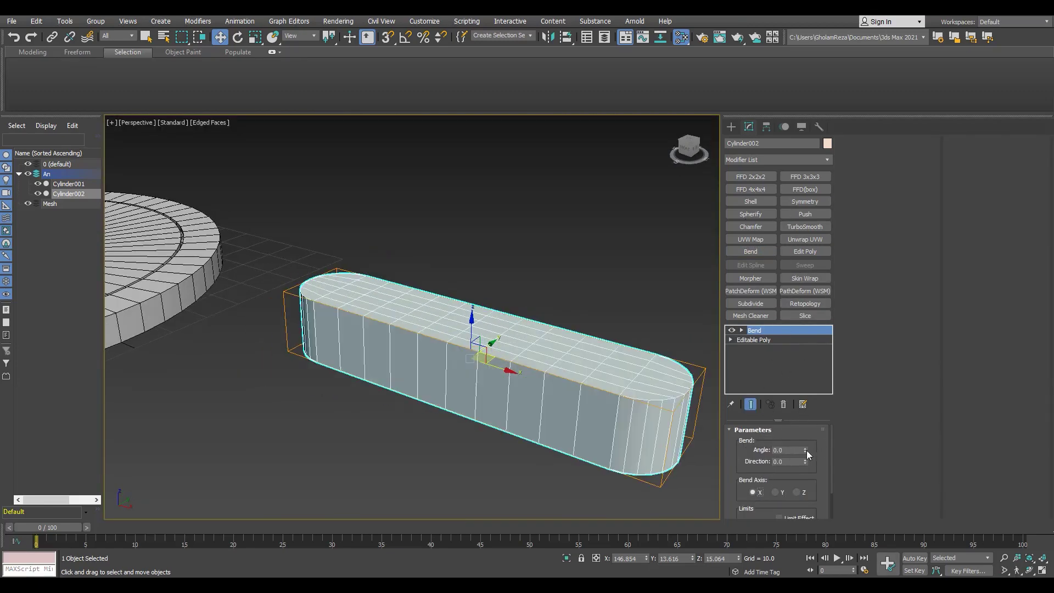
left_click_drag(805, 450, 788, 465)
Delete that first Bend modifier from the capsule's stack.
key("t")
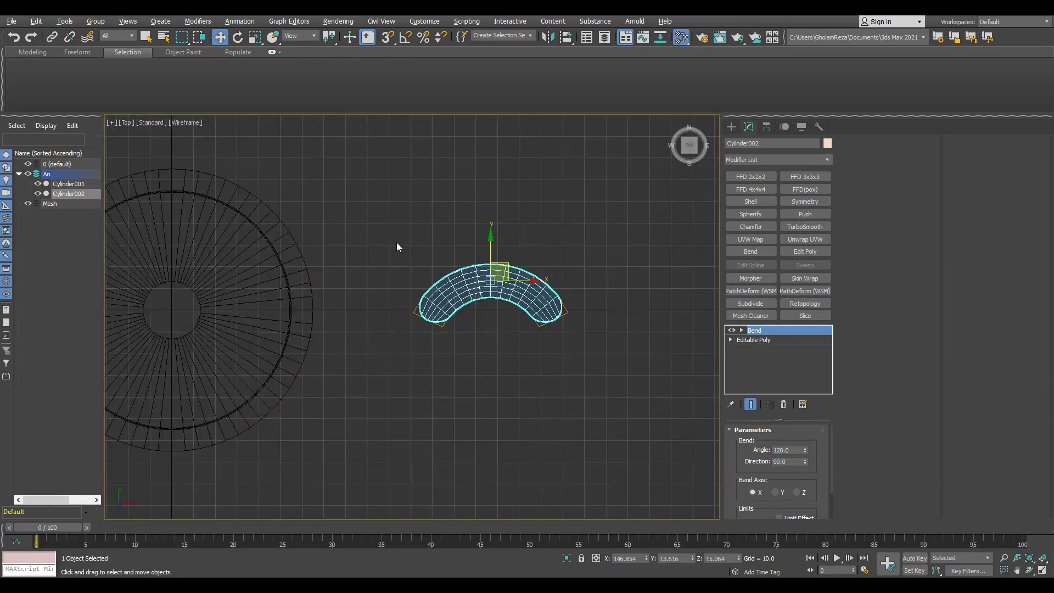
left_click(752, 340)
left_click(753, 330)
left_click(783, 404)
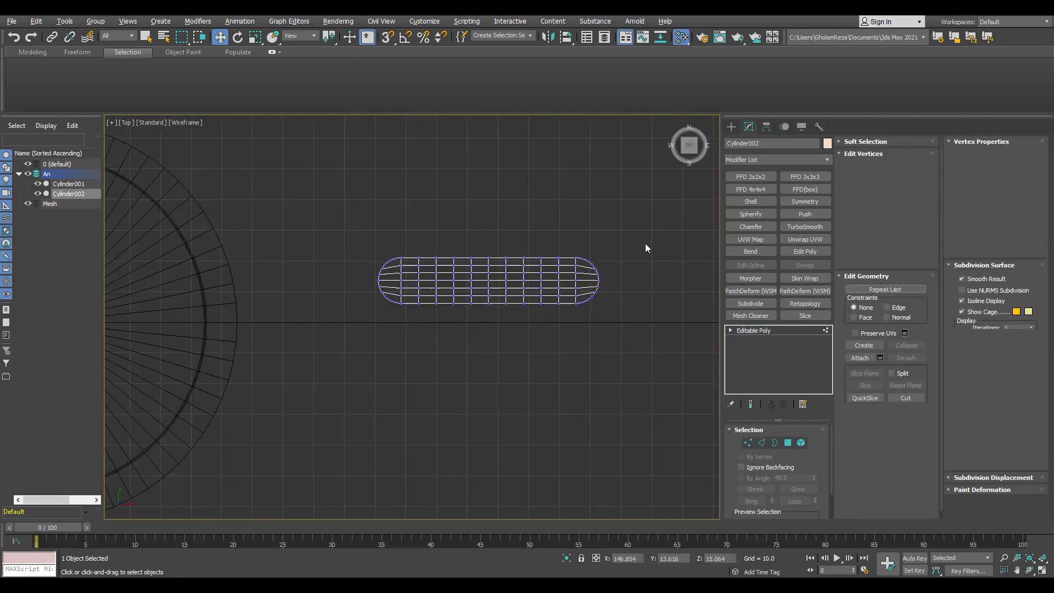
Select the capsule's middle band of edges for connecting.
key("1")
scroll(546, 261, "up", 3)
key("2")
left_click_drag(544, 241, 549, 329)
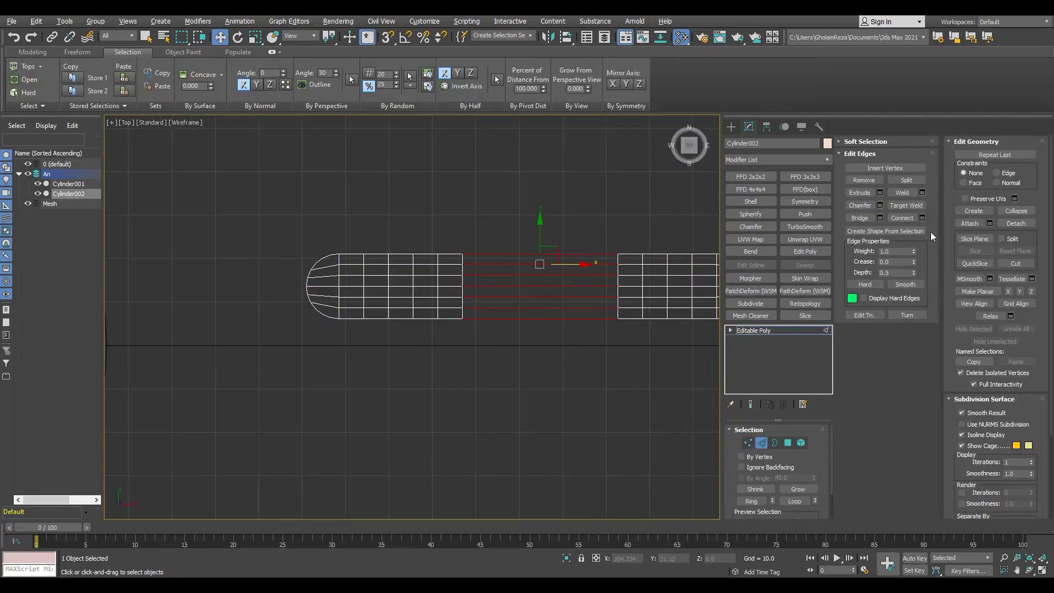
left_click(922, 218)
Exit edge level and centre the pivot on the capsule.
left_click(755, 331)
left_click(766, 127)
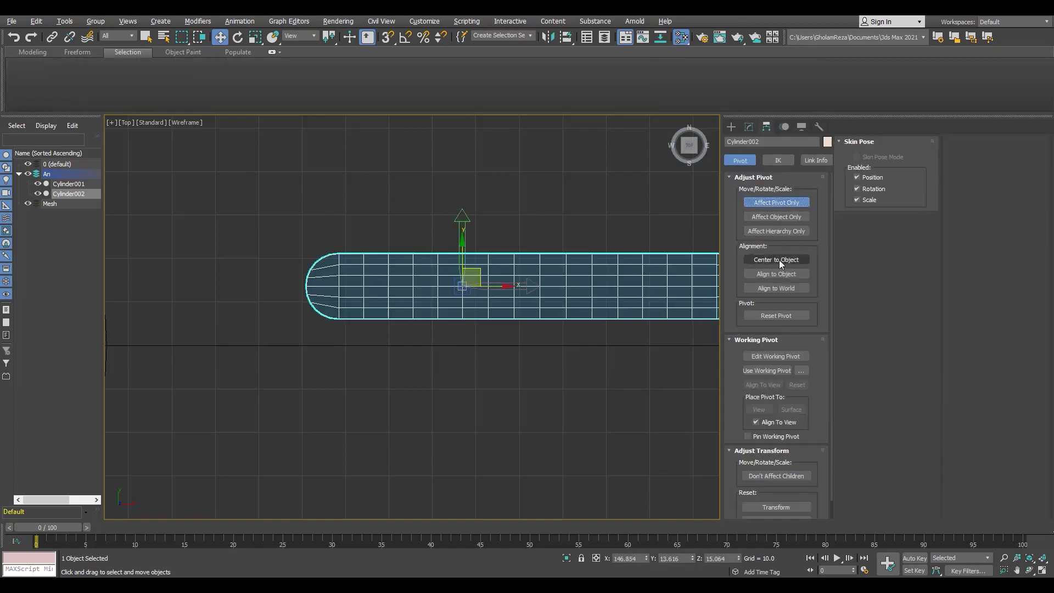
left_click(779, 259)
Re-add a Bend with direction 90 and angle about 82 for a gentle arc.
left_click(777, 327)
left_click(748, 127)
scroll(454, 296, "down", 2)
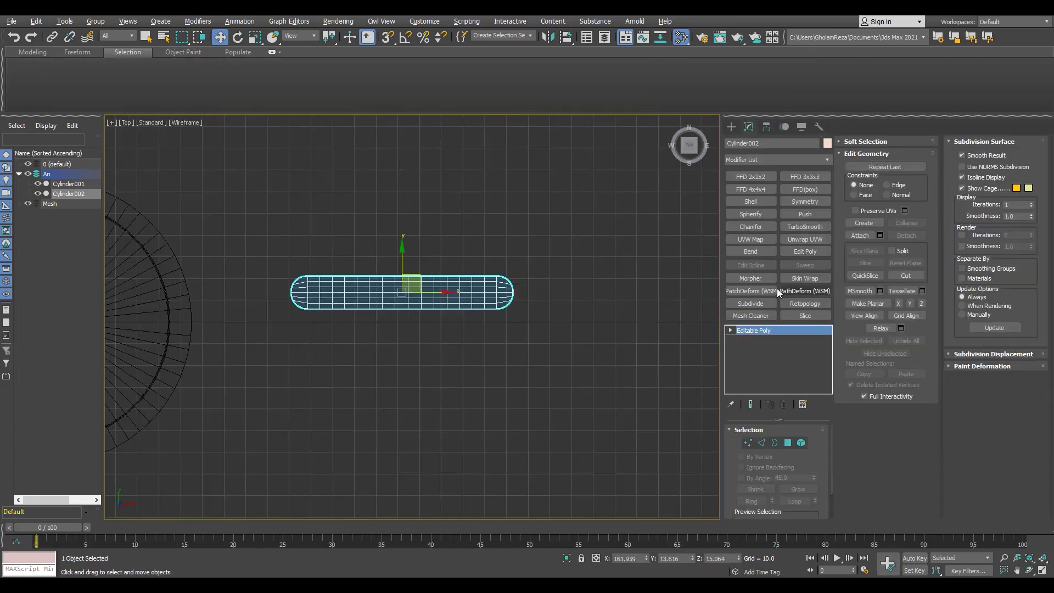
scroll(453, 297, "up", 2)
left_click(750, 251)
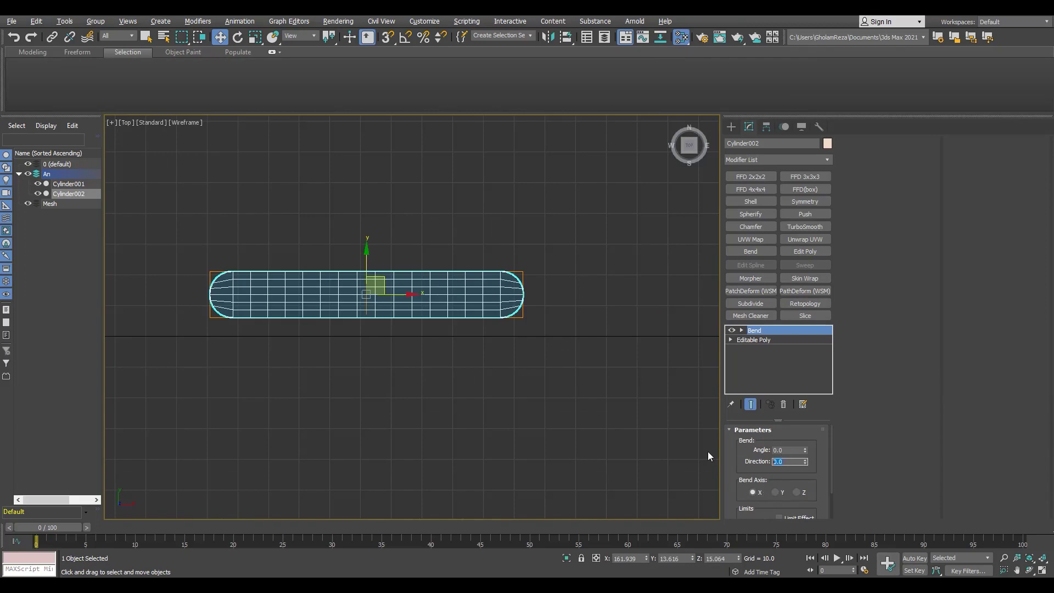
type("90")
left_click_drag(805, 449, 803, 364)
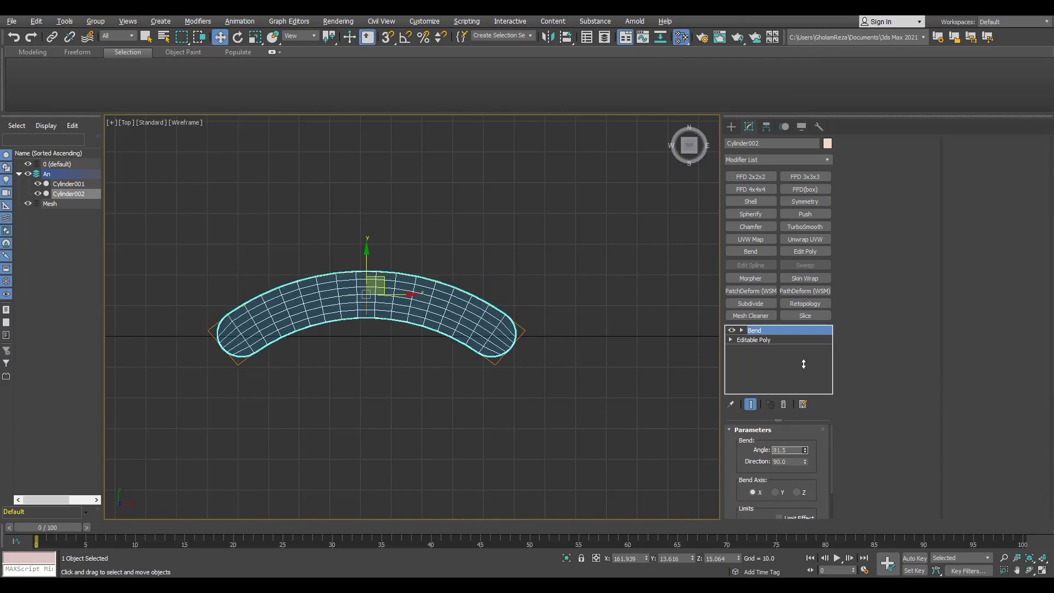
Bring the disc back into view and make a copy of the arc.
scroll(370, 398, "down", 3)
middle_click_drag(575, 323, 549, 324)
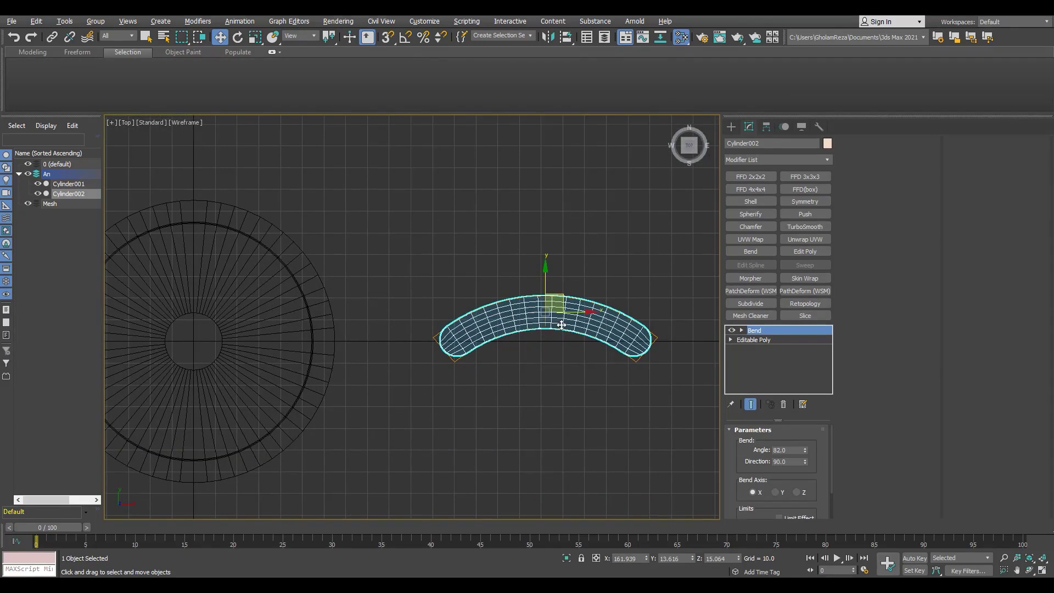
left_click_drag(500, 333, 502, 336, "shift")
Confirm the arc copy, then move the bent arc onto the disc's centre.
left_click(501, 335)
left_click(38, 203)
left_click(69, 183)
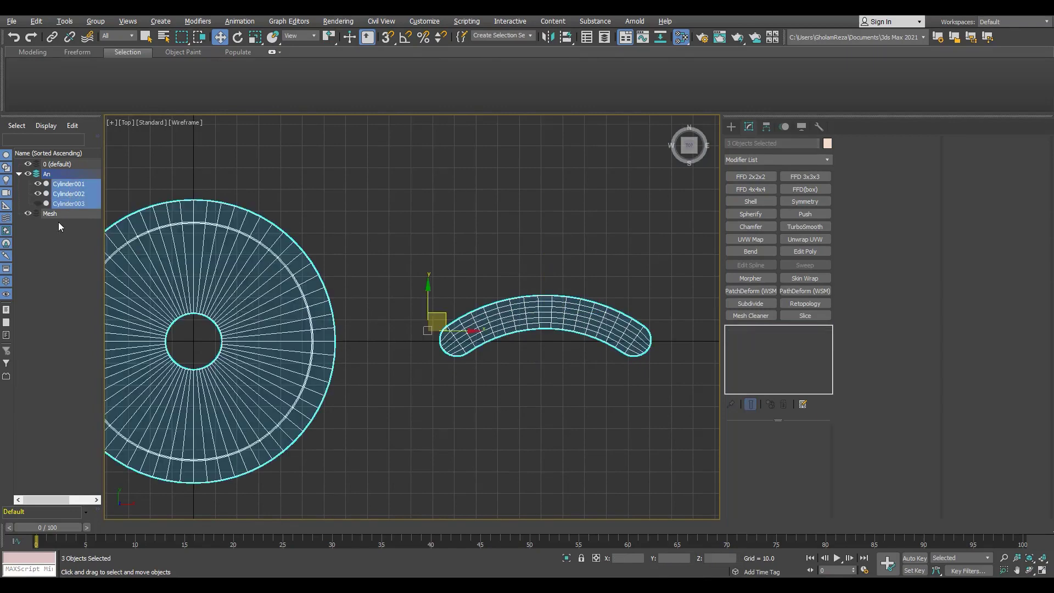
left_click(324, 229)
left_click(521, 330)
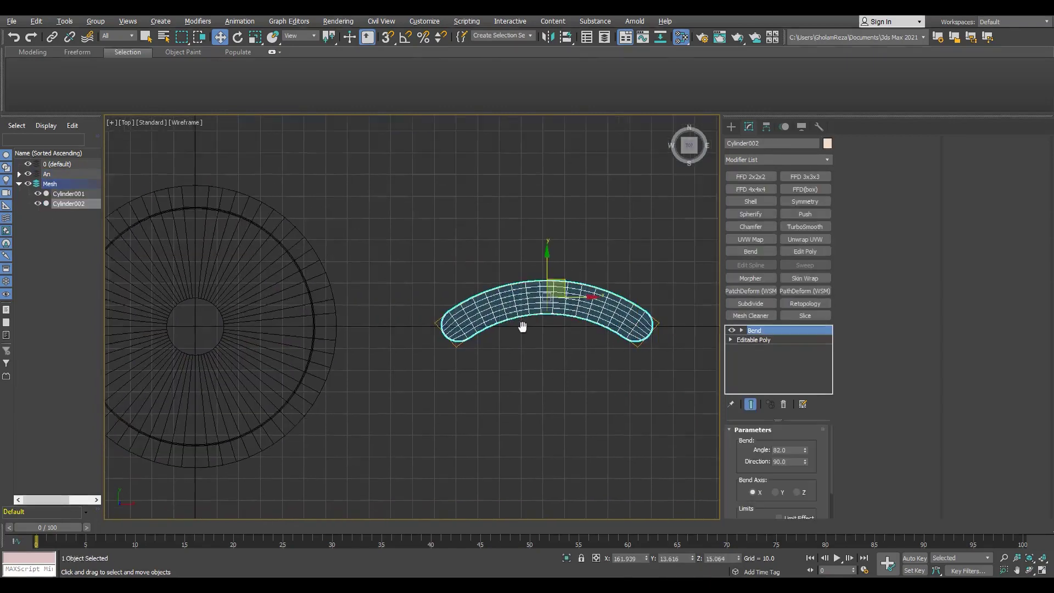
left_click_drag(575, 330, 335, 336)
Move the arc out to the disc's upper-right area.
scroll(337, 336, "up", 2)
middle_click_drag(337, 336, 439, 387)
key("r")
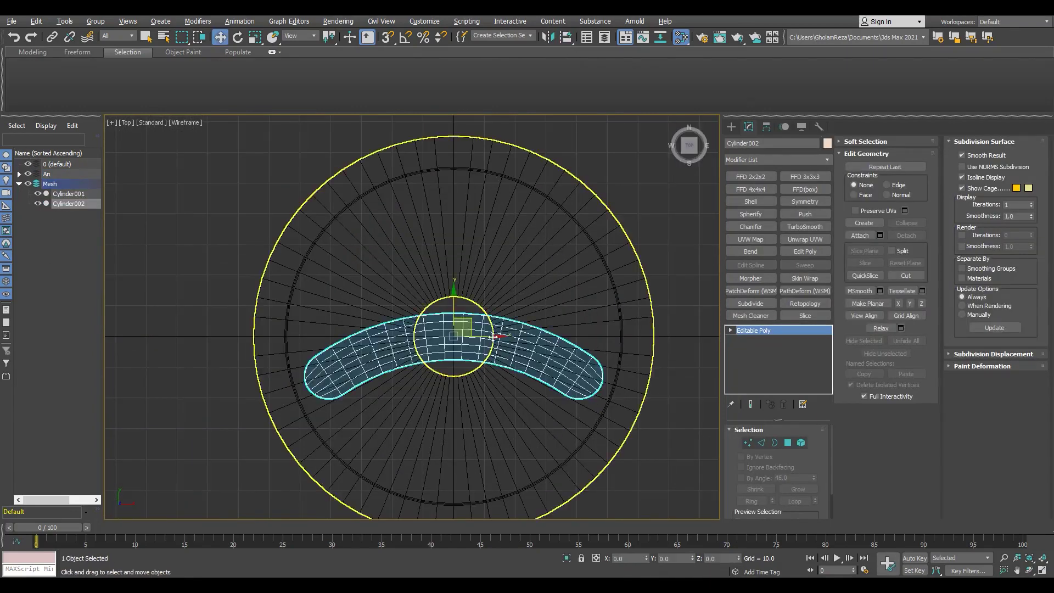
scroll(439, 387, "up", 2)
key("w")
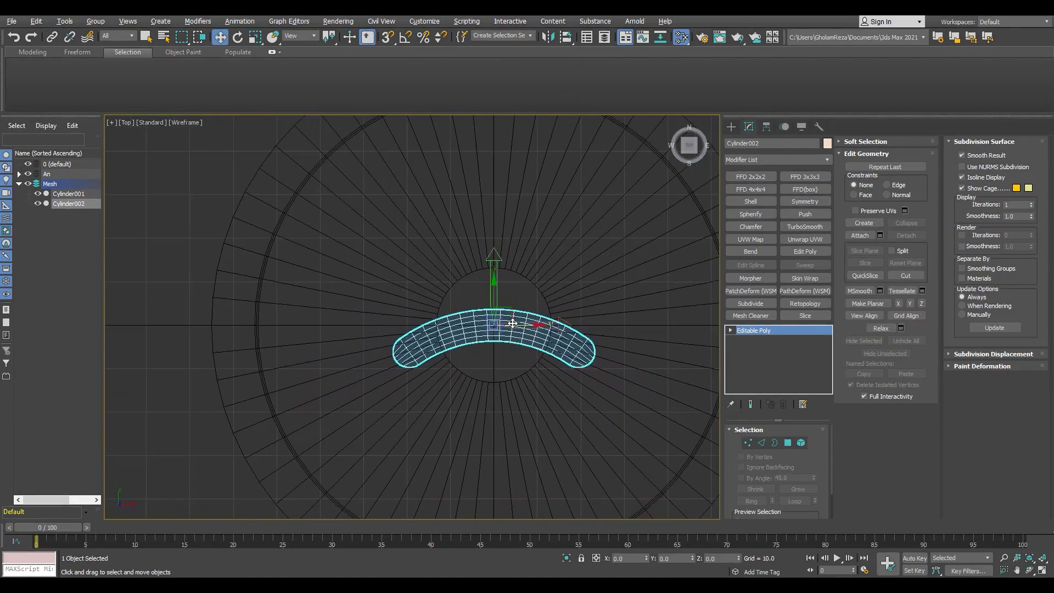
mouse_move(473, 336)
left_mouse_down()
mouse_move(585, 248)
mouse_move(600, 216)
mouse_move(591, 227)
left_mouse_up()
Rotate and align the arc between the central hole and the outer rim.
key("e")
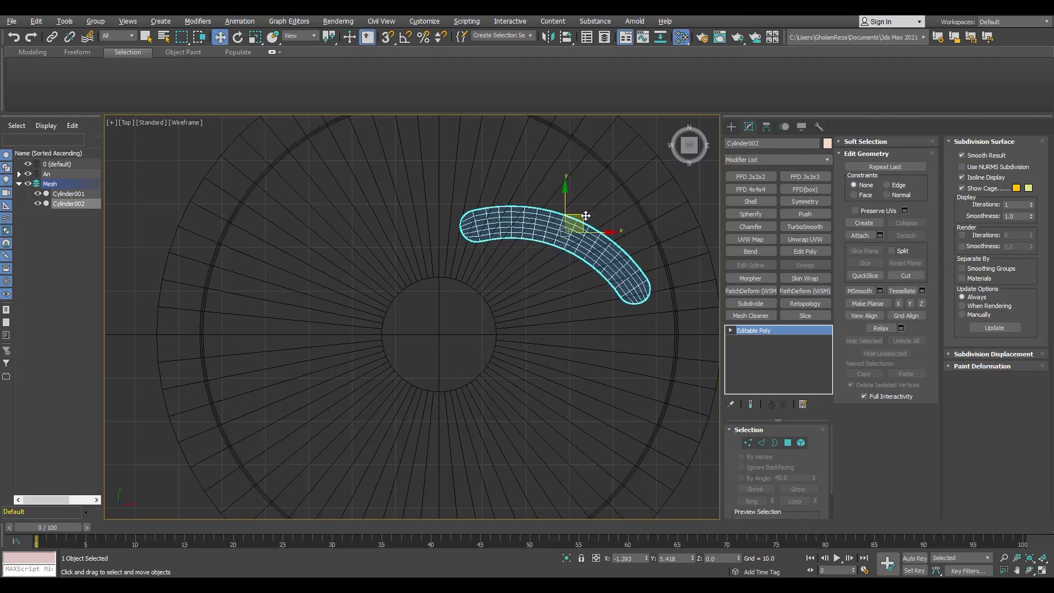
key("alt+a")
middle_click_drag(538, 299, 538, 325)
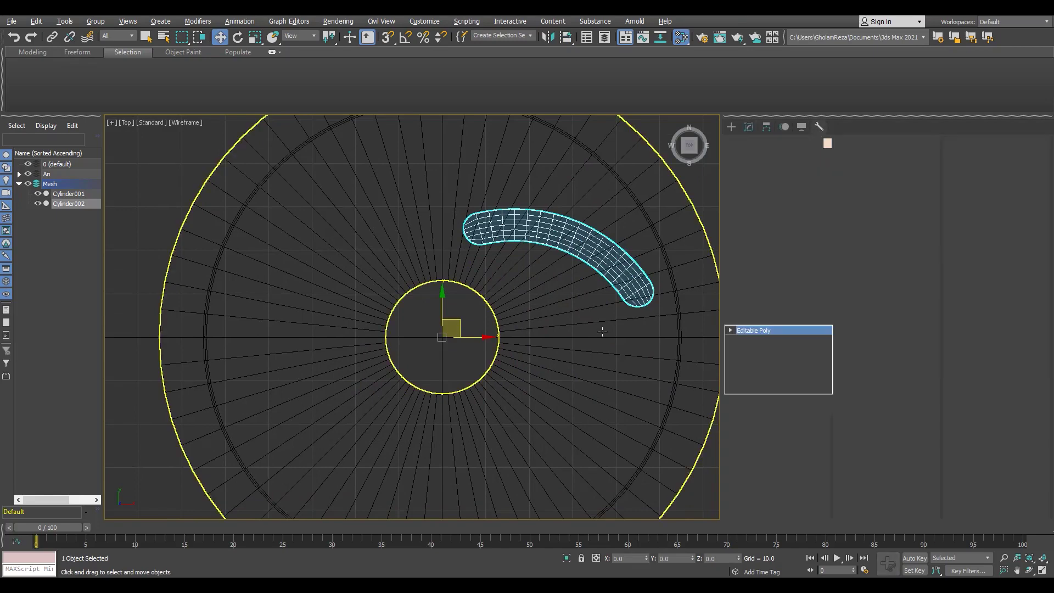
scroll(535, 328, "down", 3)
key("e")
scroll(499, 306, "up", 3)
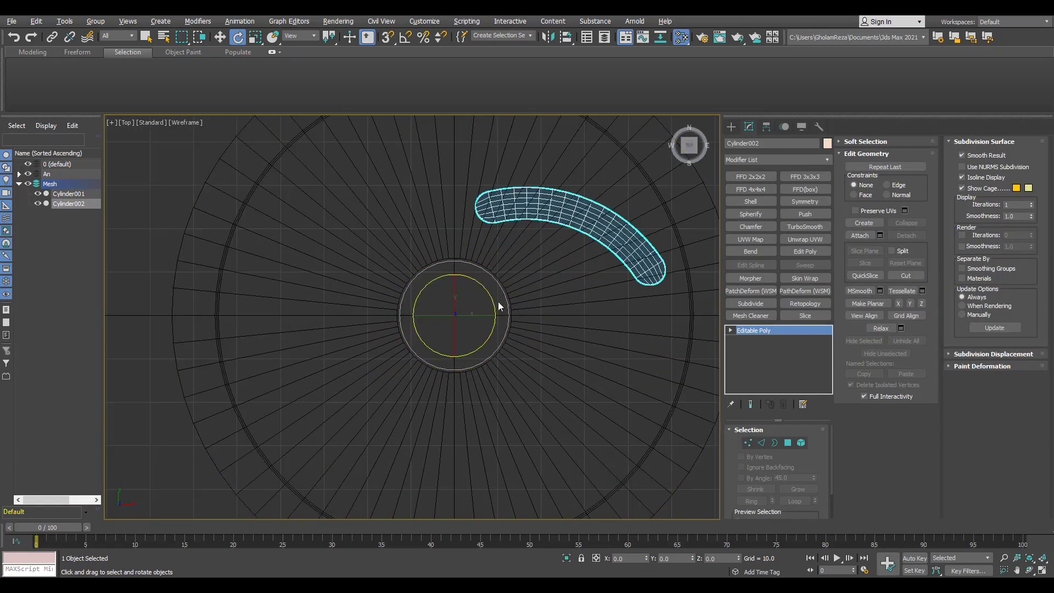
Undo a trial rotation and adjust the arc at element level.
left_click_drag(483, 285, 499, 324)
key("ctrl+z")
key("5")
left_click(606, 230)
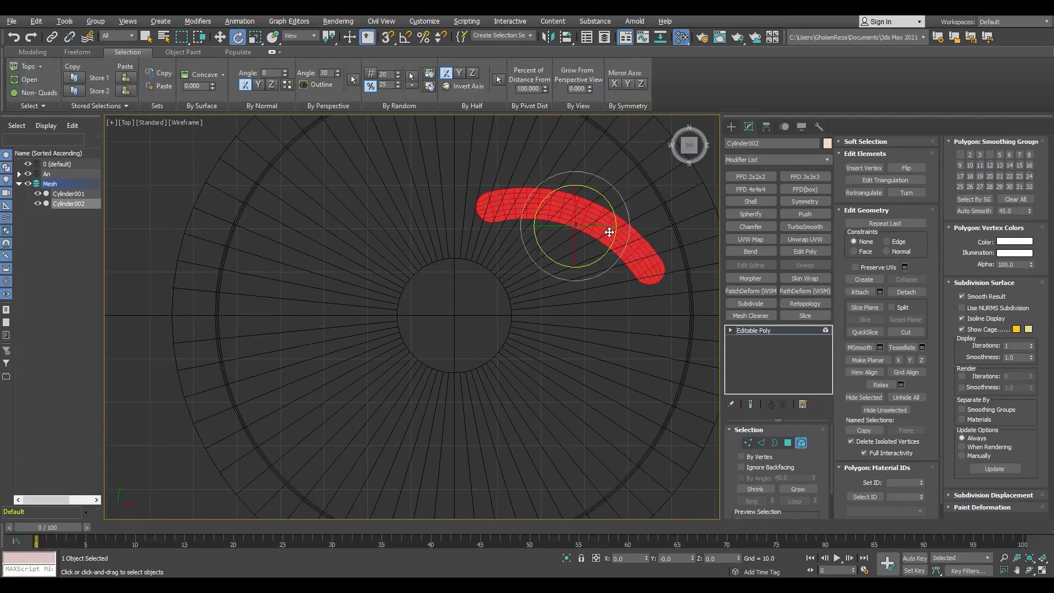
key("w")
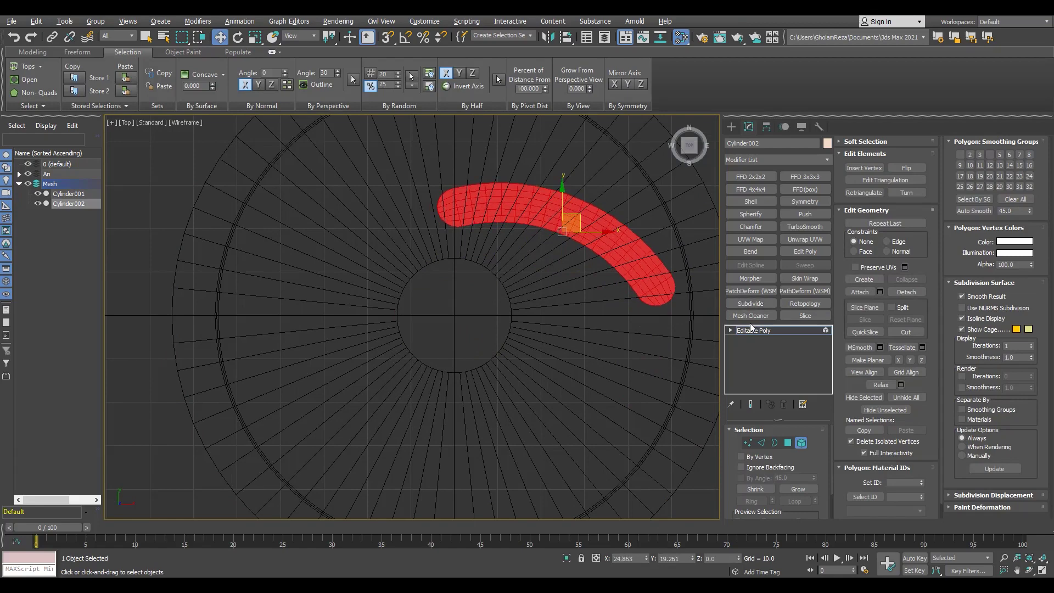
left_click(750, 330)
scroll(494, 307, "down", 3)
scroll(482, 299, "up", 3)
Enable Angle Snap and test snapped rotation of the arc around the disc centre.
key("e")
left_click_drag(481, 299, 519, 390)
right_click(519, 390)
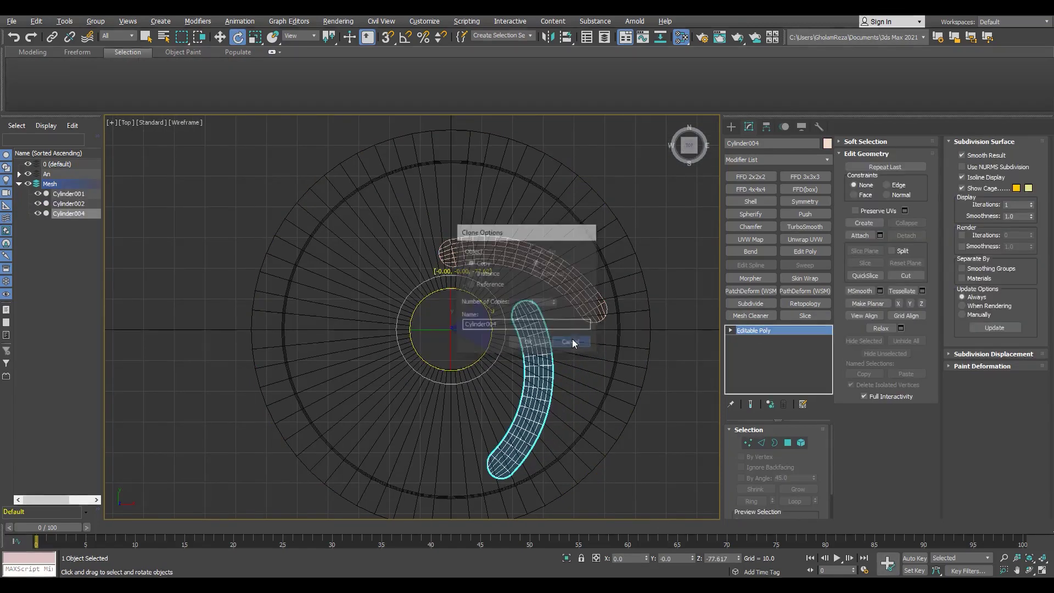
key("a")
left_click_drag(489, 301, 516, 322)
left_click(531, 343)
Set the snap angle and Shift-rotate the arc -72° to create the copies.
right_click(405, 37)
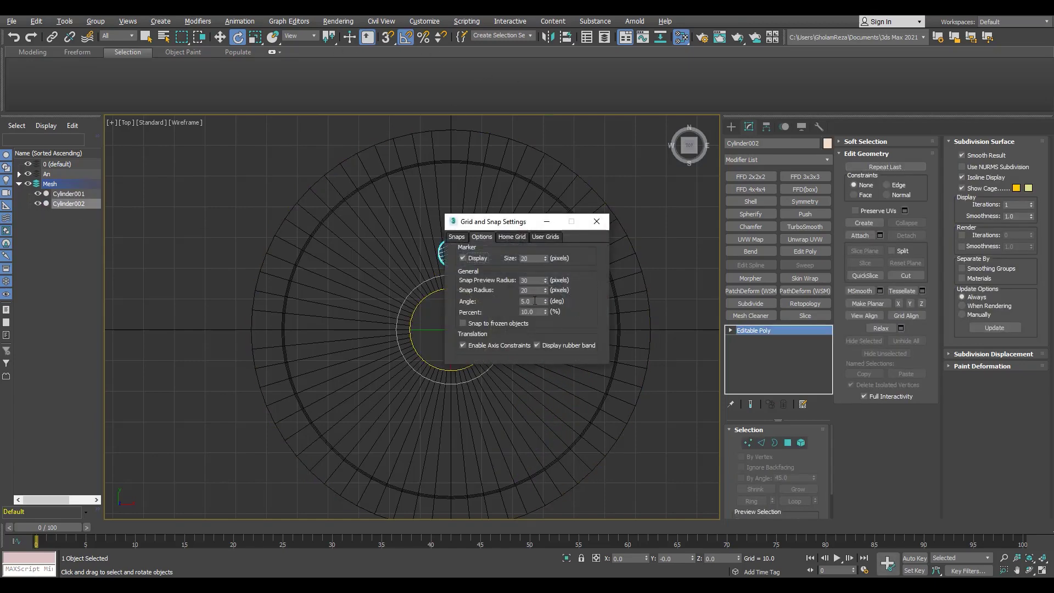
left_click(599, 228)
left_click_drag(482, 301, 554, 298, "shift")
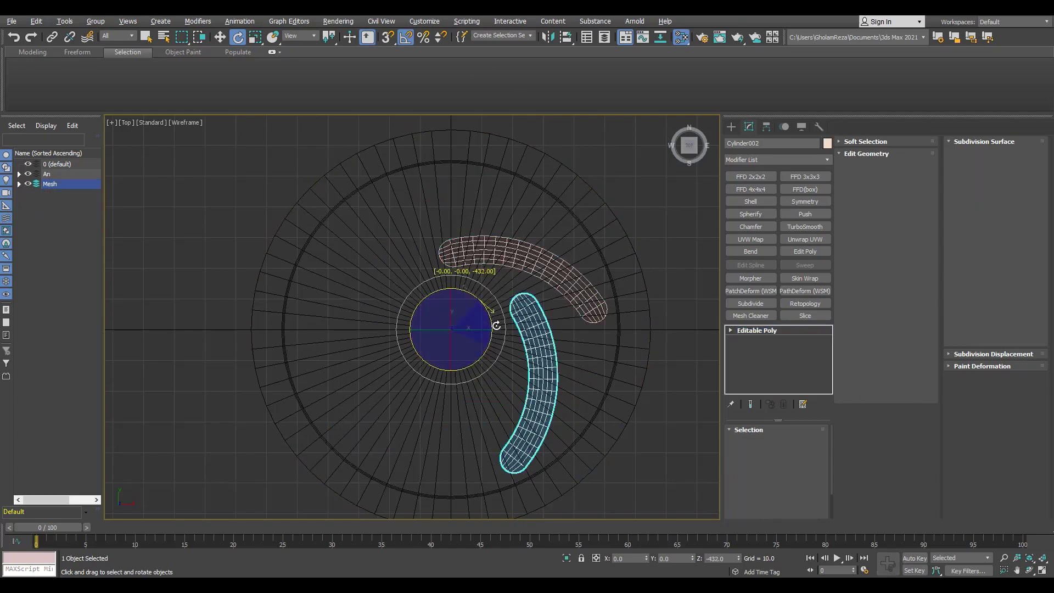
left_click(528, 342)
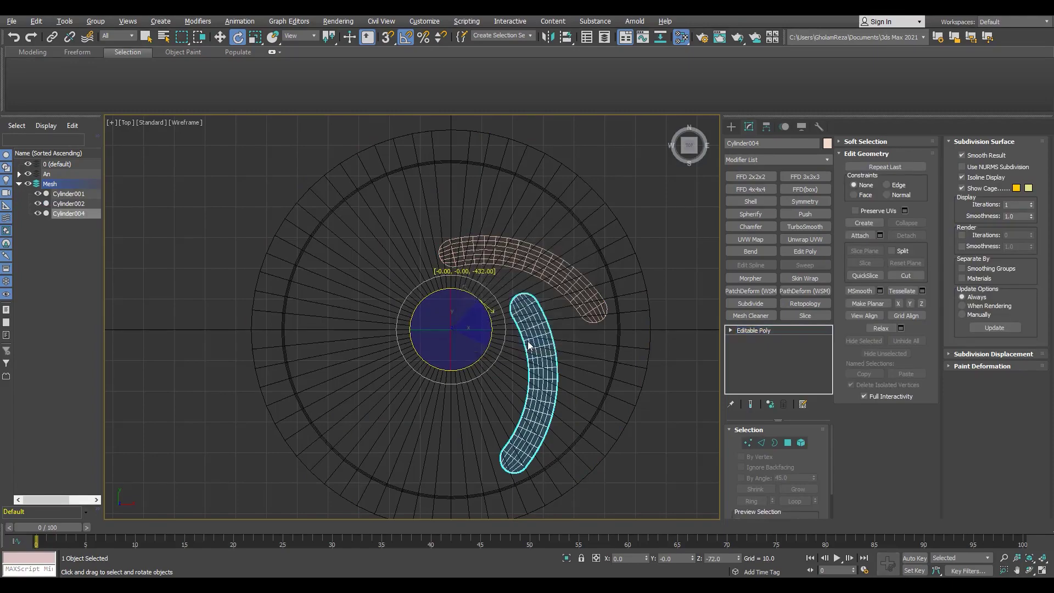
Reframe the disc, show the pinwheel shaded, and deselect everything.
scroll(547, 345, "up", 3)
middle_click_drag(579, 435, 547, 346)
key("F3")
scroll(546, 346, "down", 3)
scroll(585, 438, "up", 4)
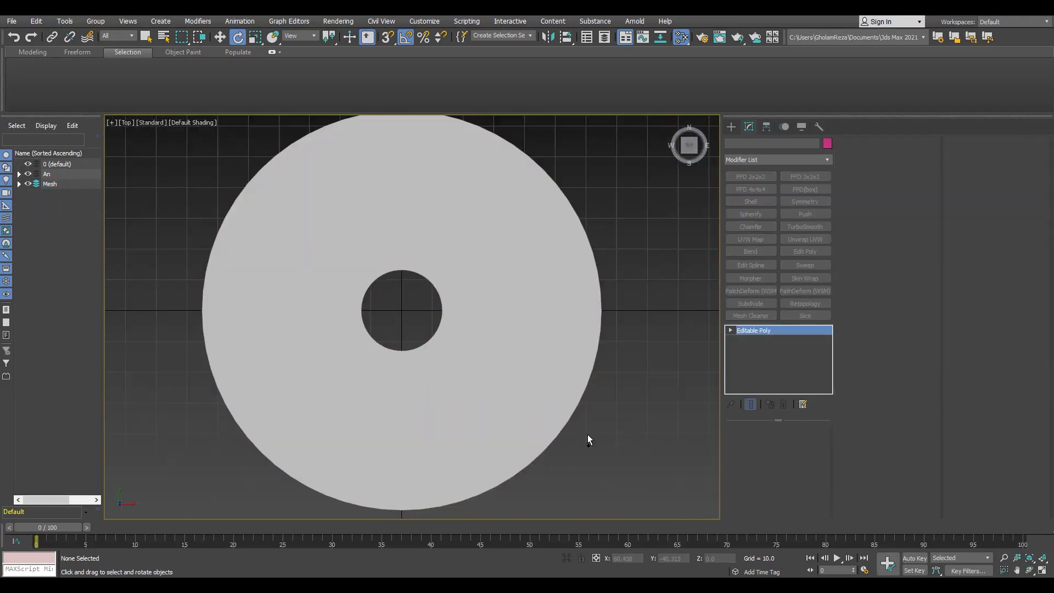
left_click(69, 233, "ctrl")
Delete Cylinder001's bottom faces in a perspective side view.
key("p")
key("F4")
key("w")
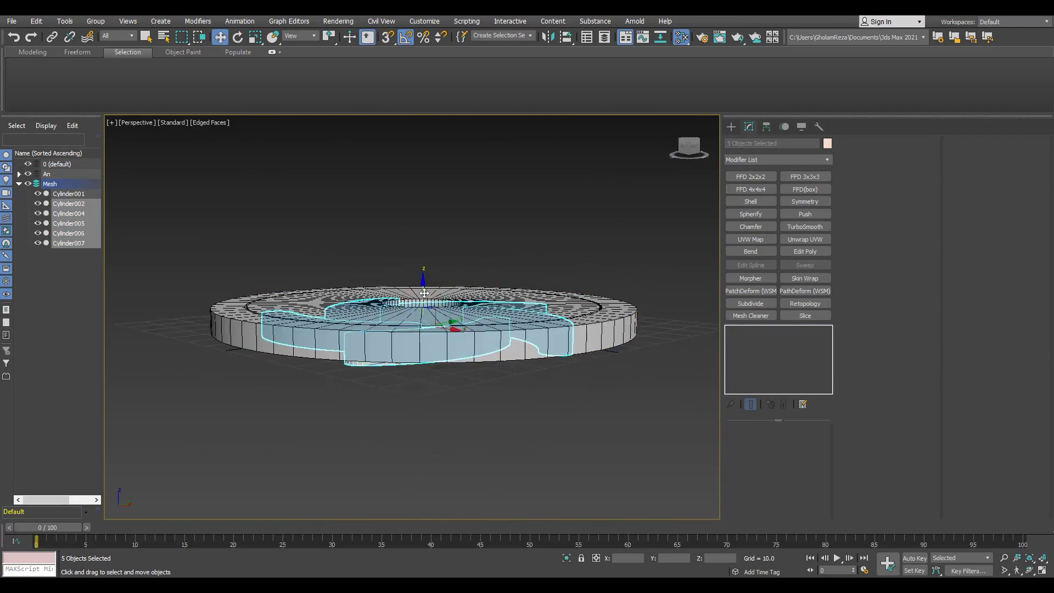
mouse_move(549, 379)
middle_mouse_down("alt")
mouse_move(585, 314)
mouse_move(537, 393)
middle_mouse_up("alt")
left_click(586, 314)
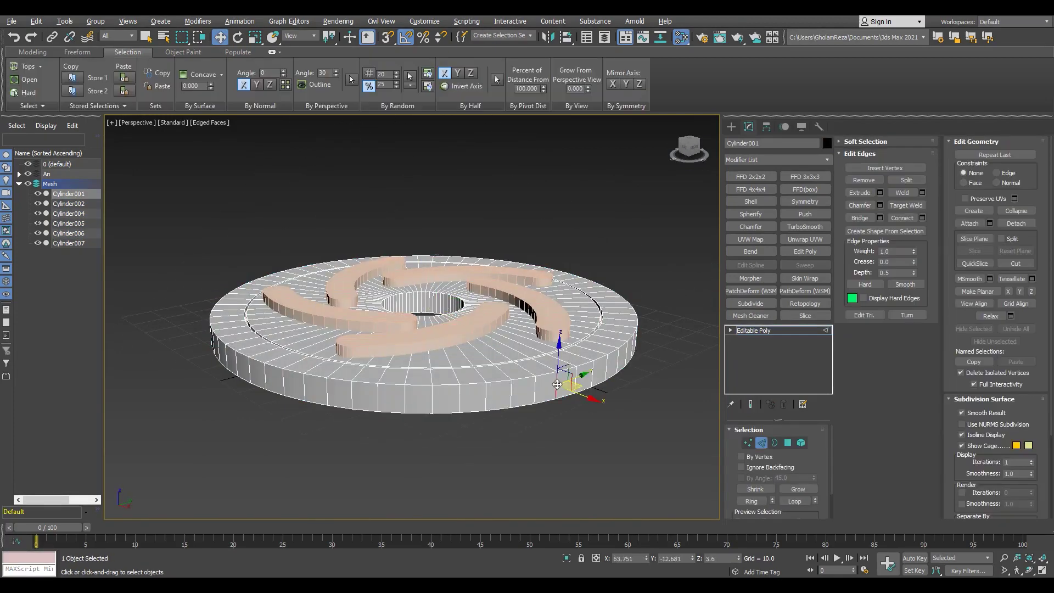
right_click(537, 393)
left_click(510, 407)
key("Delete")
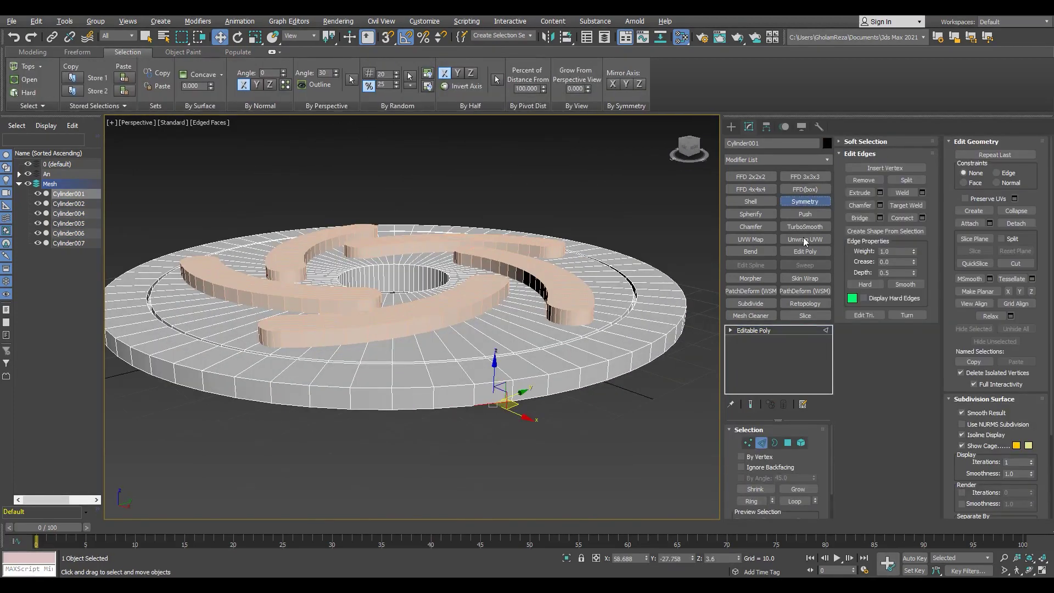
Add a Symmetry modifier on the Z axis and check a vertex in Edit Poly.
left_click(804, 201)
key("z")
left_click(792, 451)
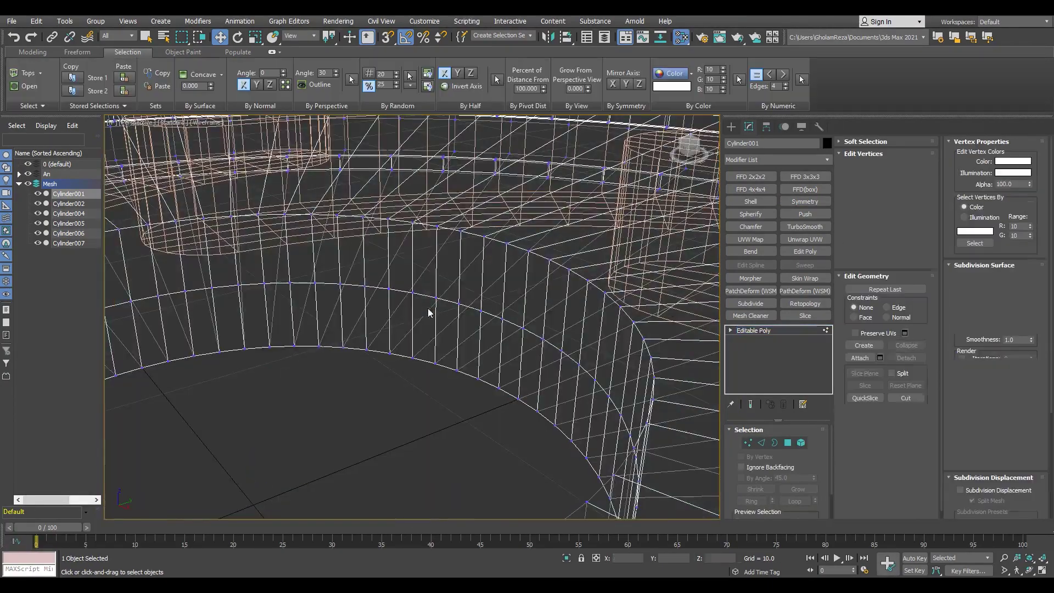
left_click(413, 292)
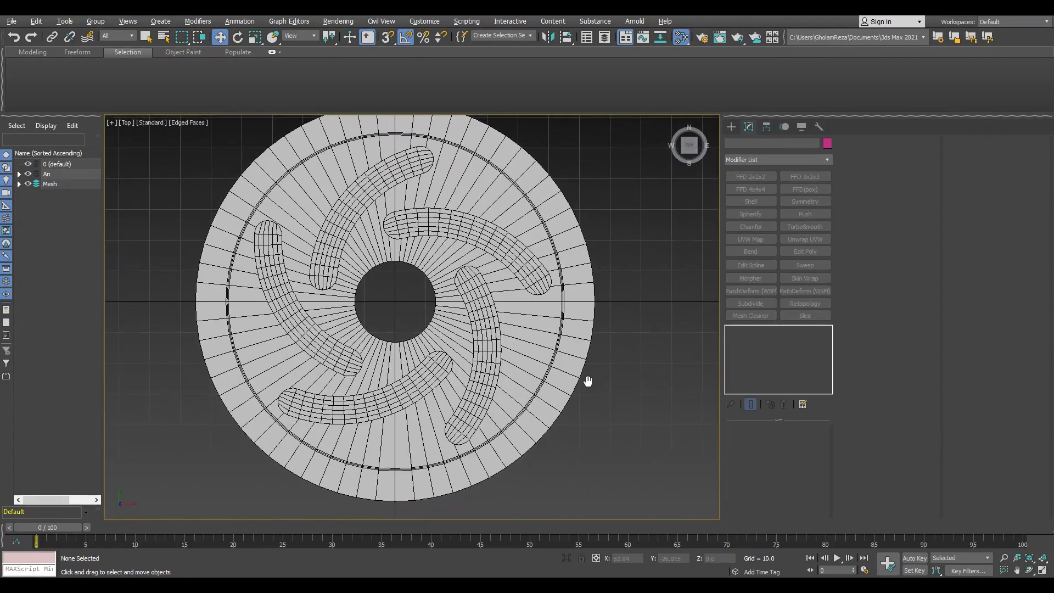
Create a new Standard Primitives cylinder by dragging it out on the disc.
scroll(611, 409, "down", 3)
scroll(612, 408, "up", 4)
scroll(601, 400, "down", 3)
left_click(731, 127)
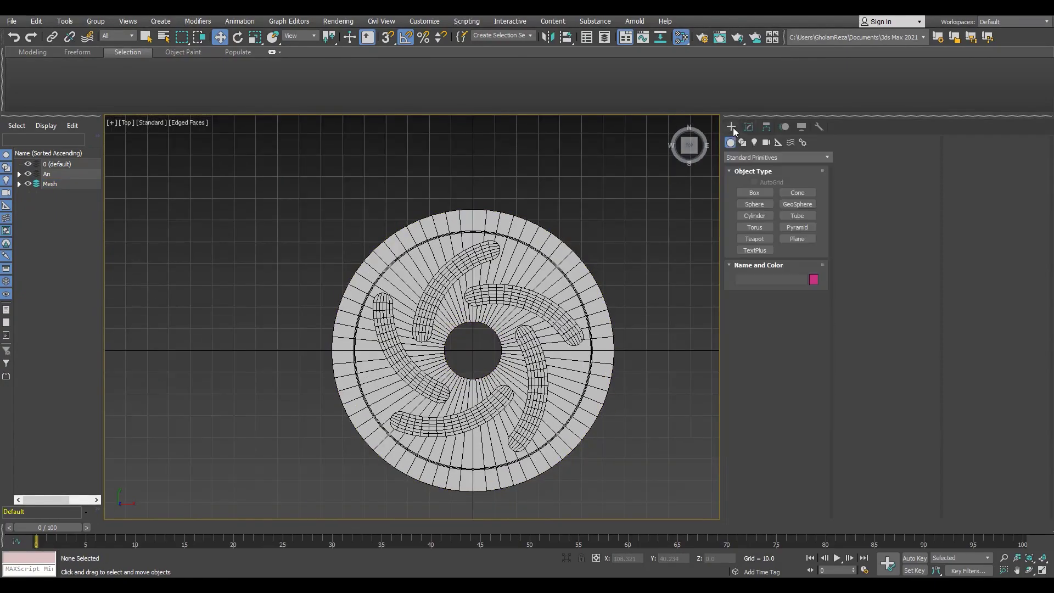
left_click(754, 216)
scroll(471, 345, "up", 4)
left_click(486, 379)
mouse_move(470, 348)
left_mouse_down()
mouse_move(486, 379)
mouse_move(650, 343)
left_mouse_up()
key("w")
Give the cylinder Radius 3.964 and Height 16.69.
scroll(494, 301, "down", 2)
scroll(650, 344, "up", 4)
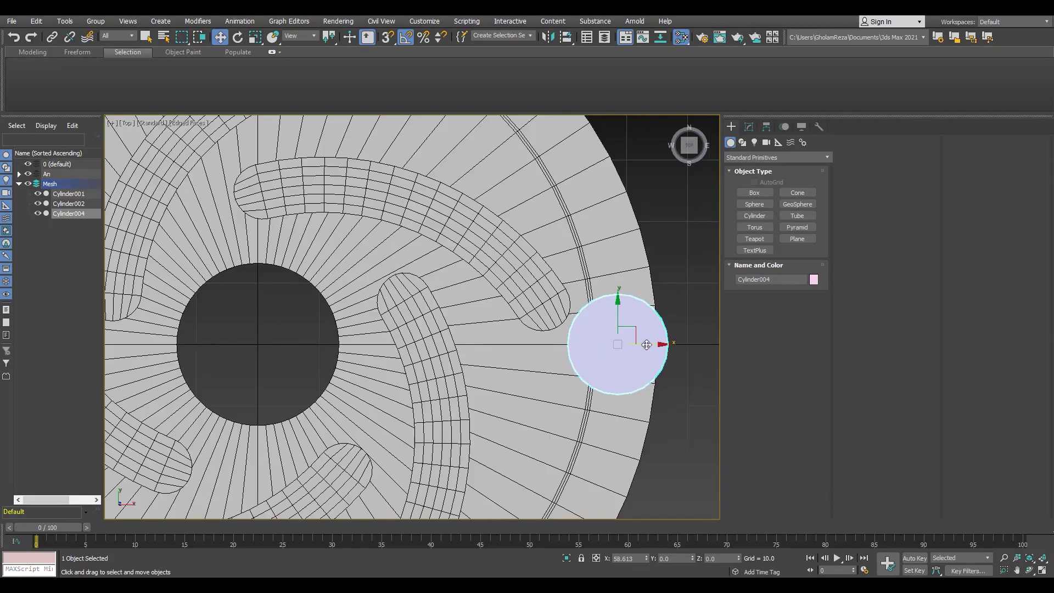
key("F3")
scroll(650, 343, "up", 2)
left_click(748, 126)
left_click_drag(816, 444, 810, 475)
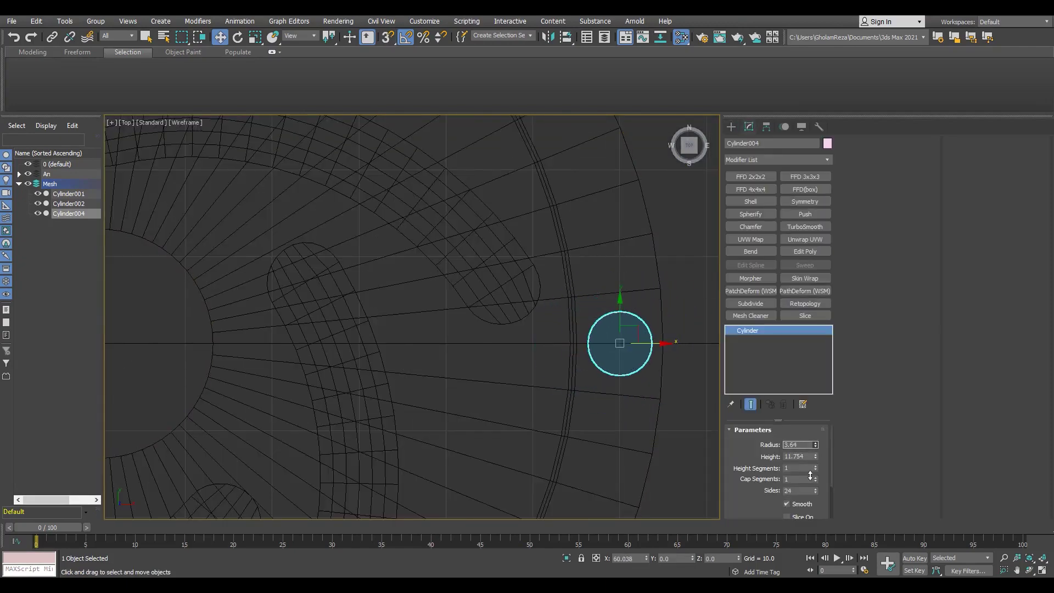
Review the cylinder at the rim in shaded perspective, then show all four viewports.
scroll(517, 346, "down", 3)
scroll(517, 346, "down", 2)
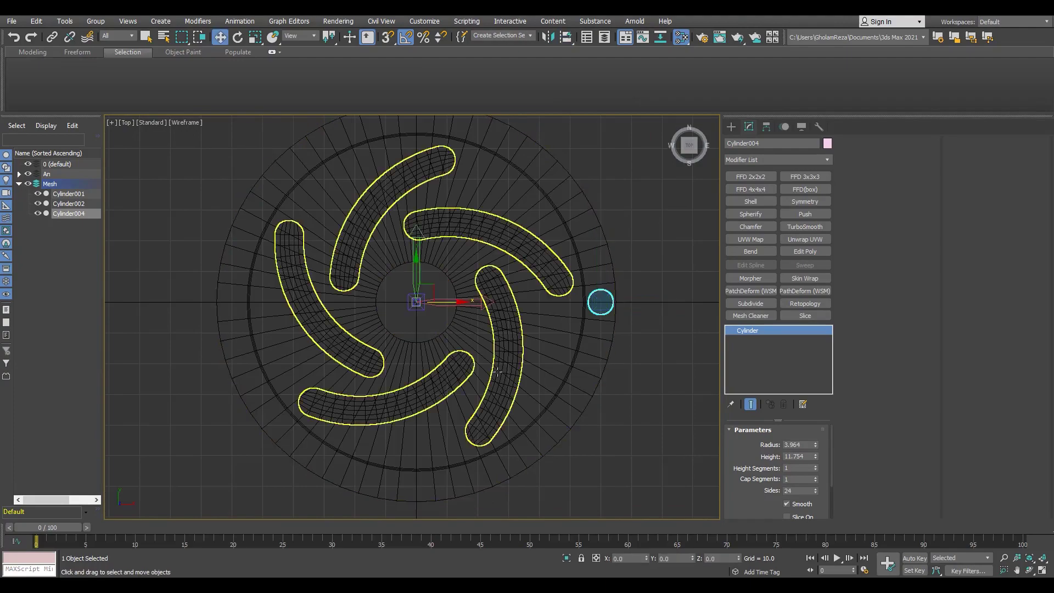
middle_click_drag(525, 360, 516, 346)
key("F3")
key("p")
middle_click_drag(607, 435, 601, 432, "alt")
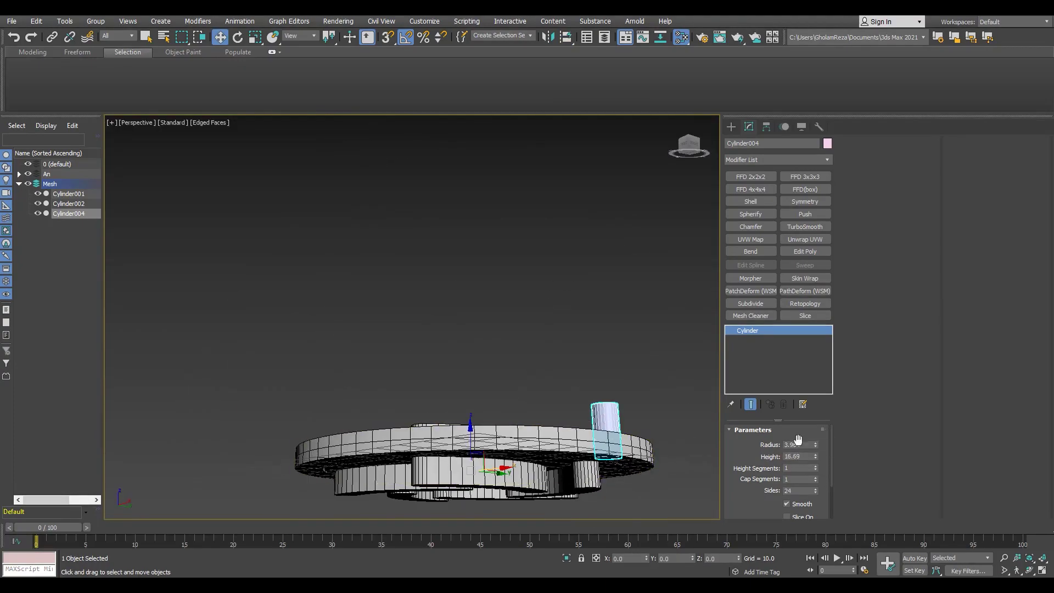
key("alt+w")
key("alt+w")
Cancel a trial cylinder copy and adjust the angle snap settings.
key("e")
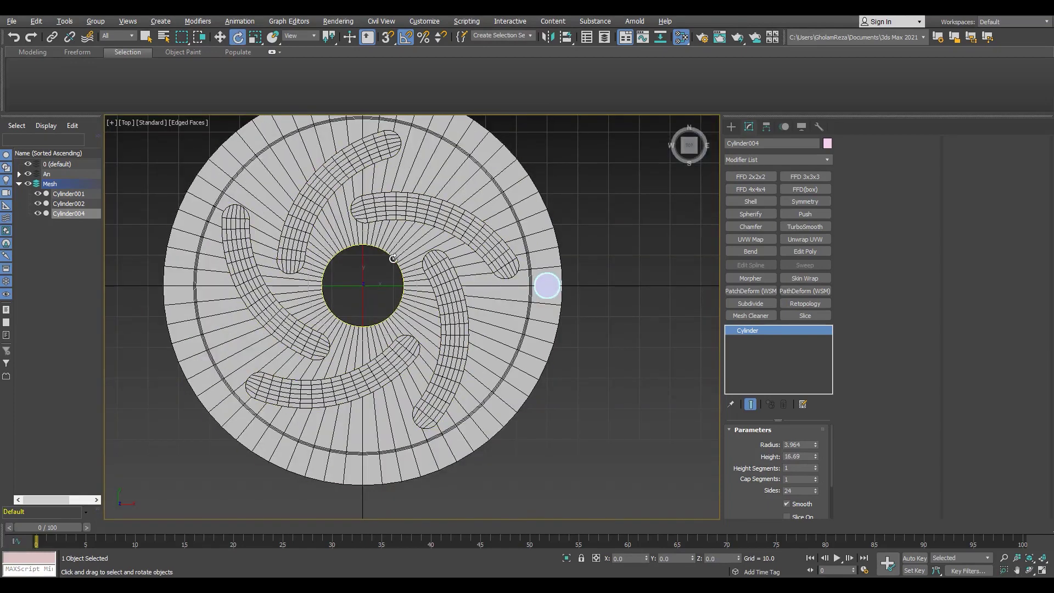
left_click_drag(393, 259, 417, 256, "shift")
left_click(568, 342)
right_click(406, 37)
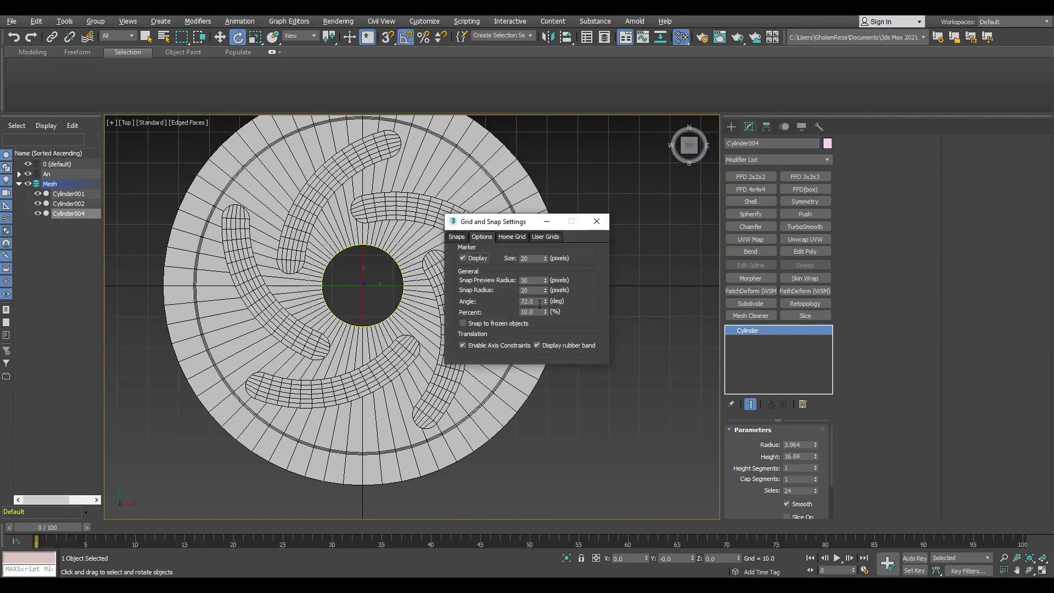
left_click(596, 221)
Make rotated copies of Cylinder004 and inspect them in perspective.
mouse_move(546, 284)
left_mouse_down()
mouse_move(399, 272)
mouse_move(400, 288)
left_mouse_up()
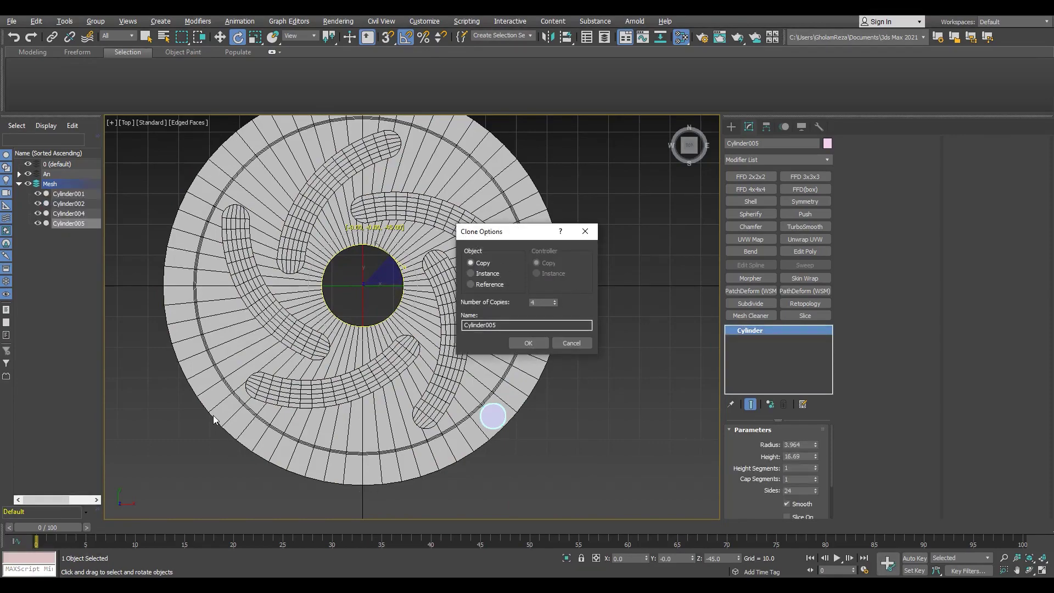
left_click(527, 343)
key("alt+w")
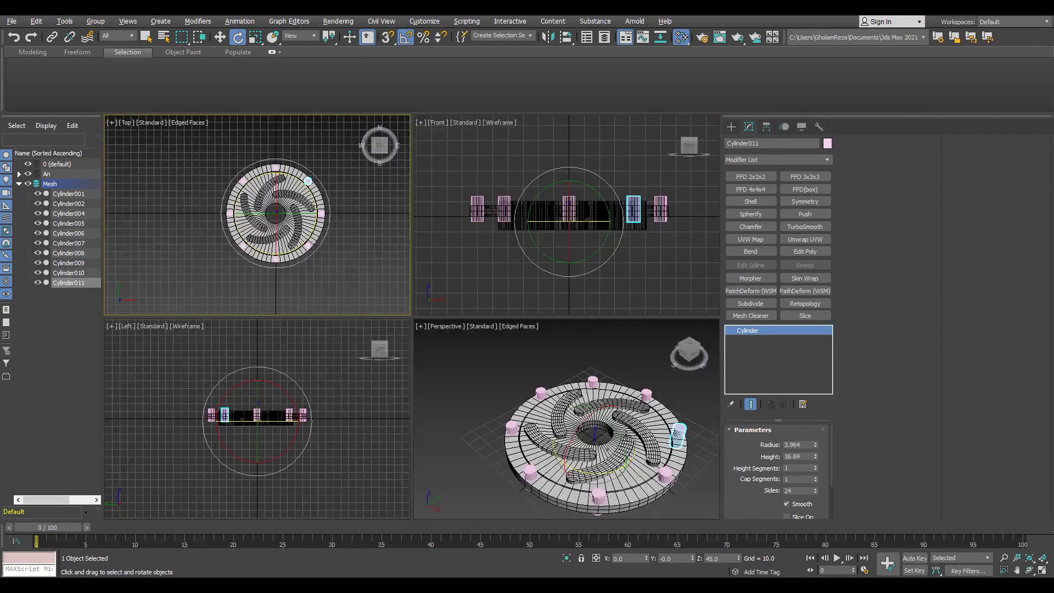
key("alt+w")
middle_click_drag(329, 295, 355, 360, "alt")
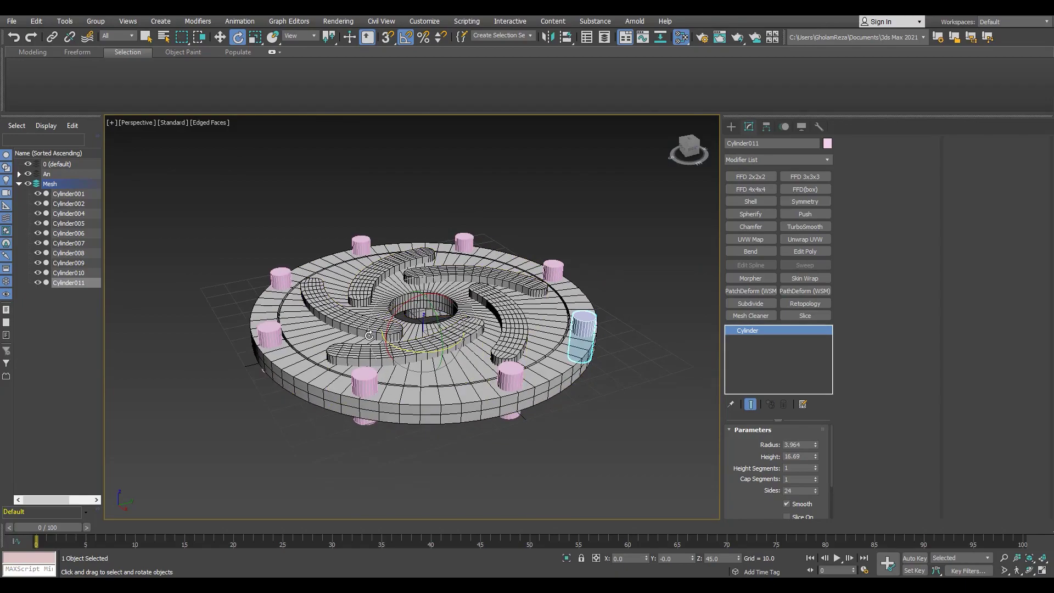
Redo the copies: Shift-rotate Cylinder004 -45° and make 7 copies around the rim.
key("ctrl+z")
key("ctrl+z")
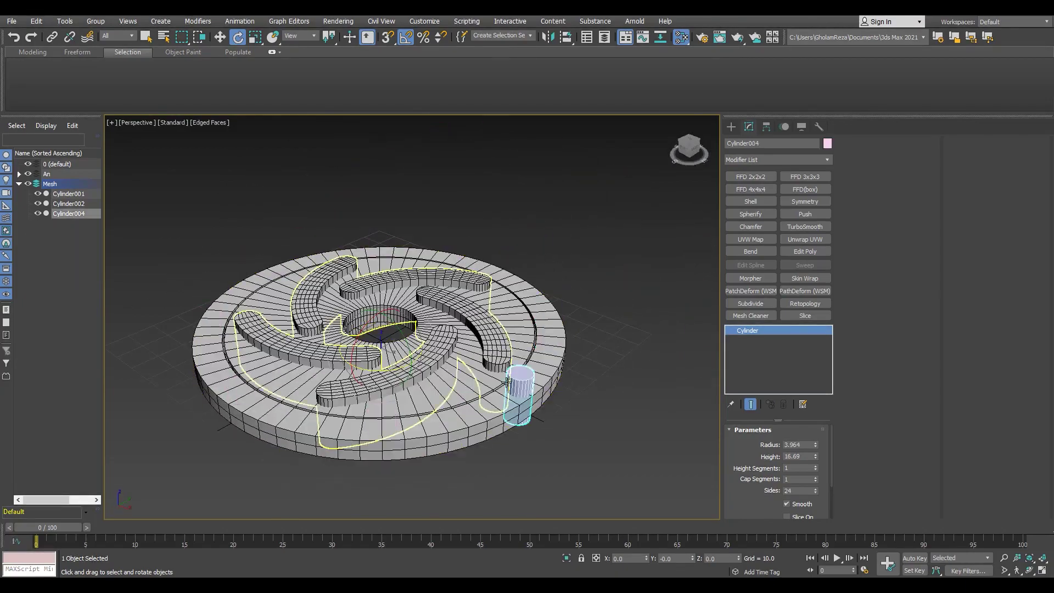
key("t")
left_click_drag(458, 343, 805, 419, "shift")
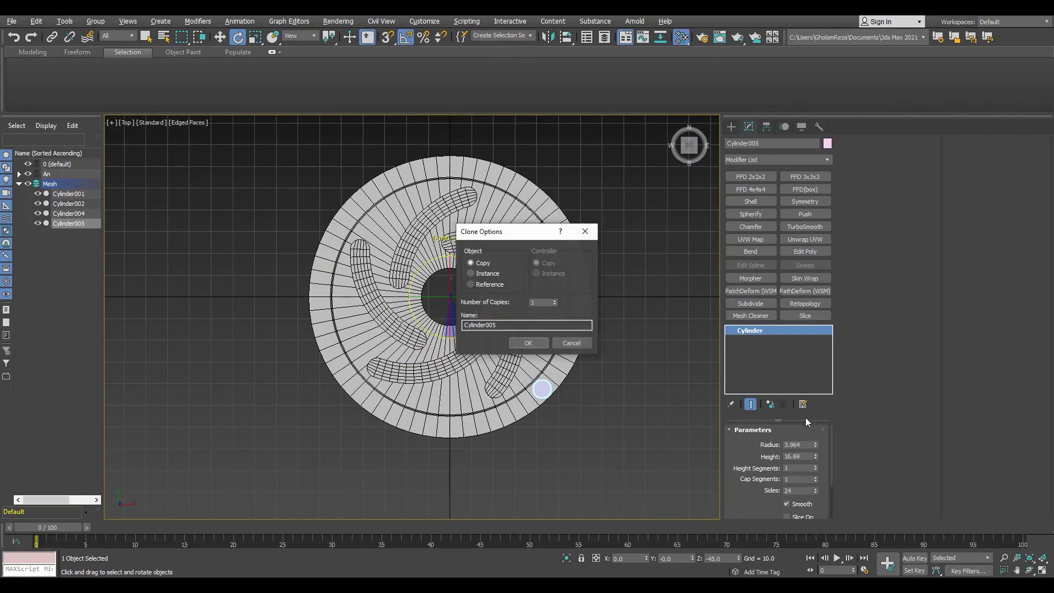
left_click(527, 342)
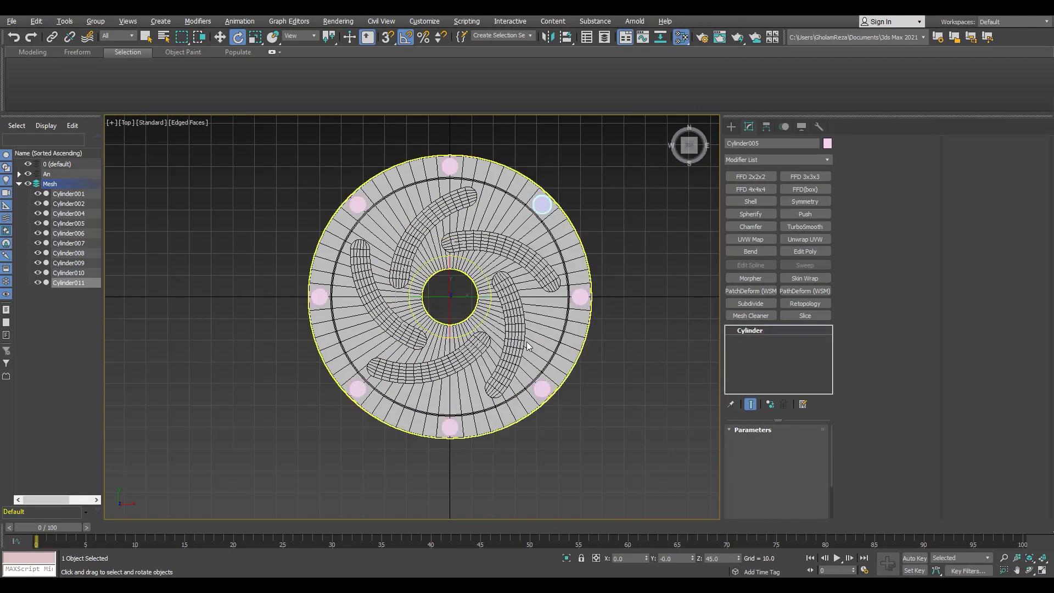
key("shift+z")
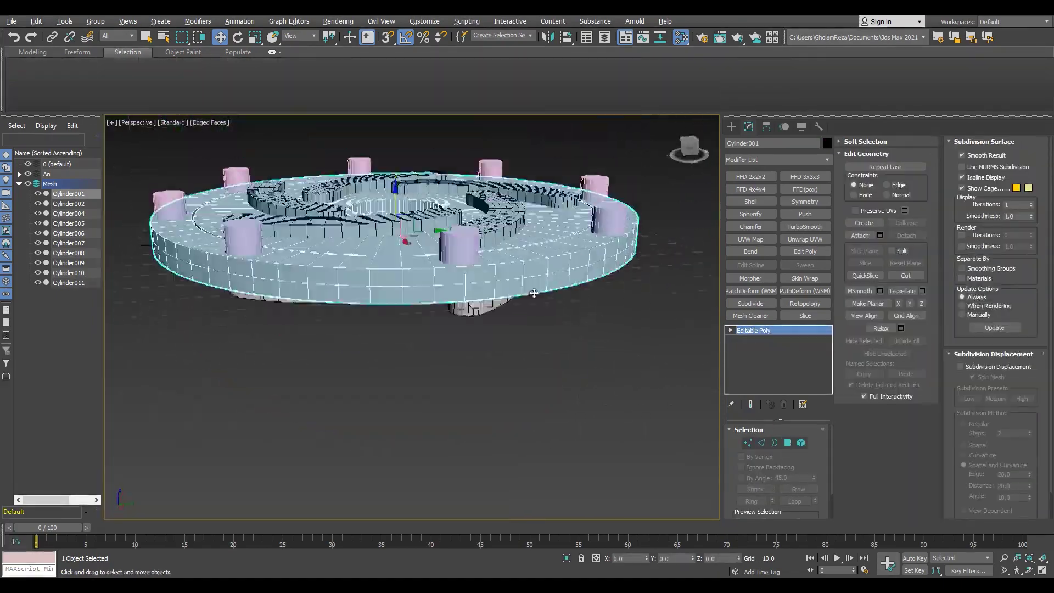
Start a ProBoolean Subtraction on the disc, picking Cylinder002 as an Instance.
left_click(791, 158)
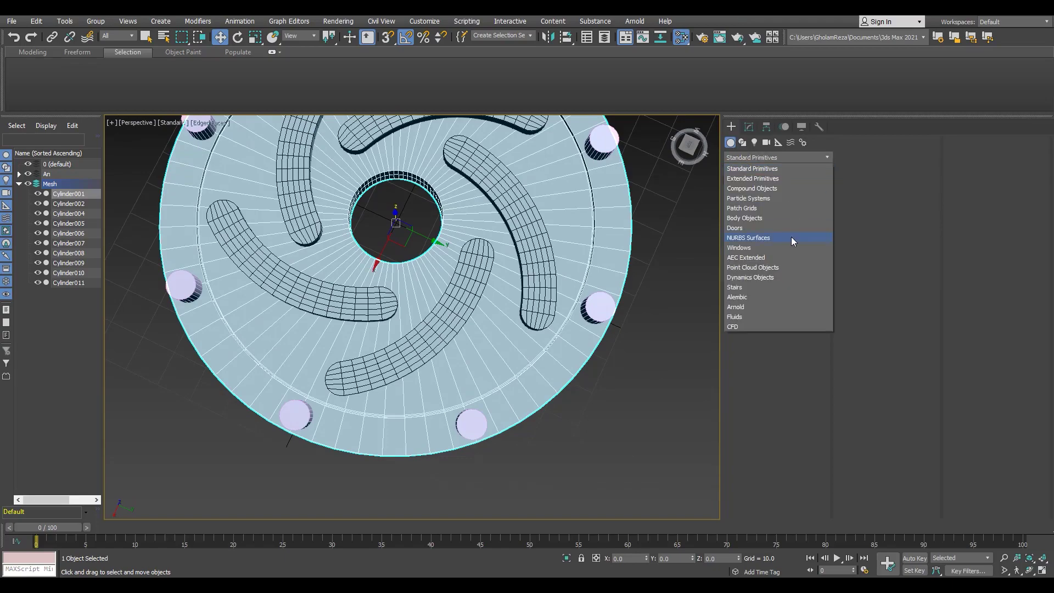
left_click(754, 189)
left_click(797, 238)
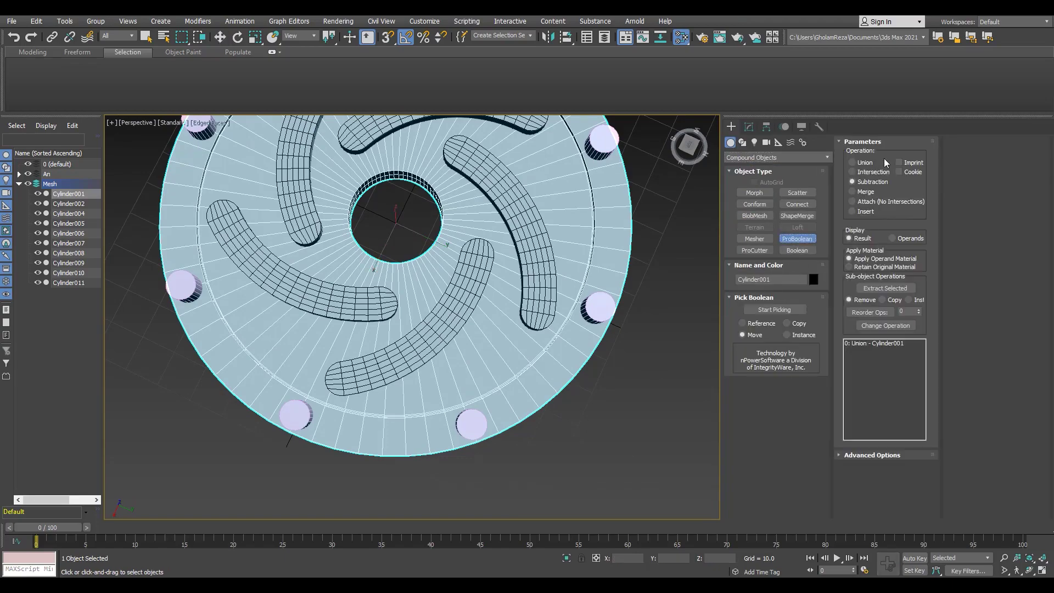
left_click(872, 454)
left_click(544, 283)
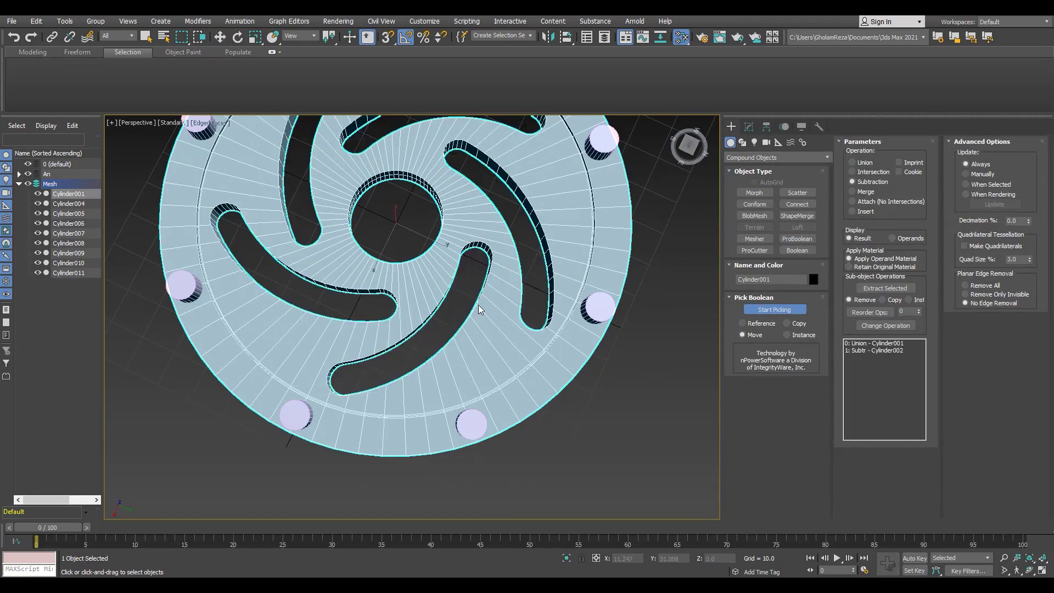
middle_click_drag(545, 283, 549, 231, "alt")
left_click(786, 334)
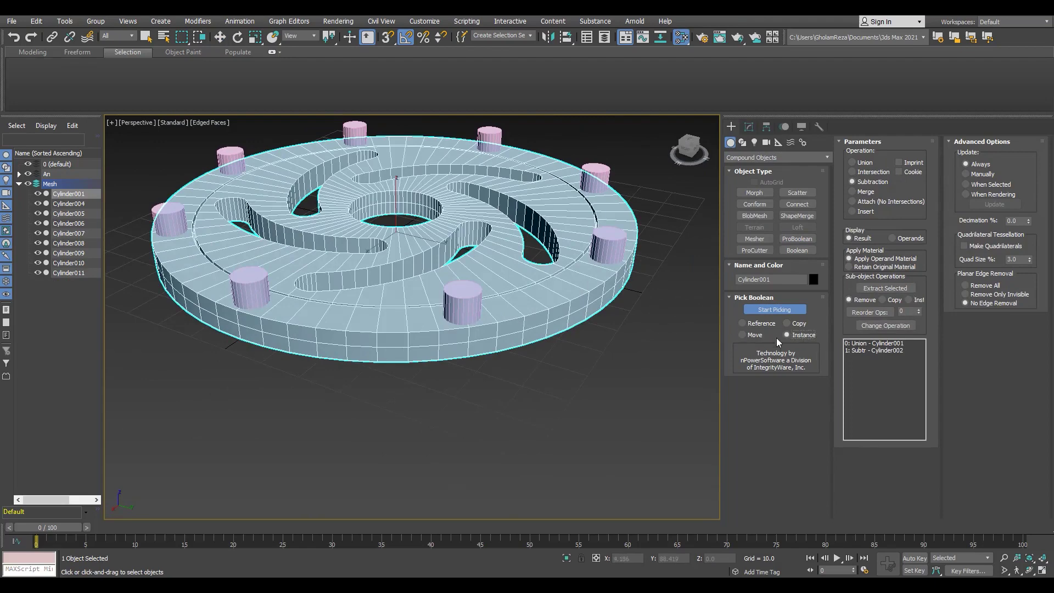
Subtract five of the rim cylinders from the disc, then select a rim cylinder.
left_click(608, 245)
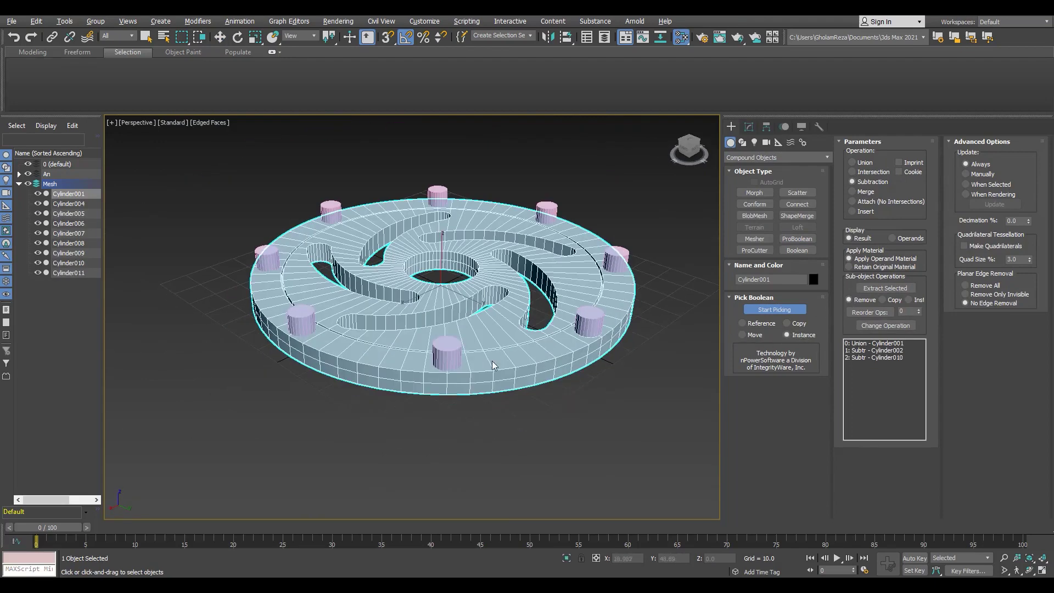
left_click(446, 356)
left_click(301, 326)
left_click(268, 262)
left_click(329, 214)
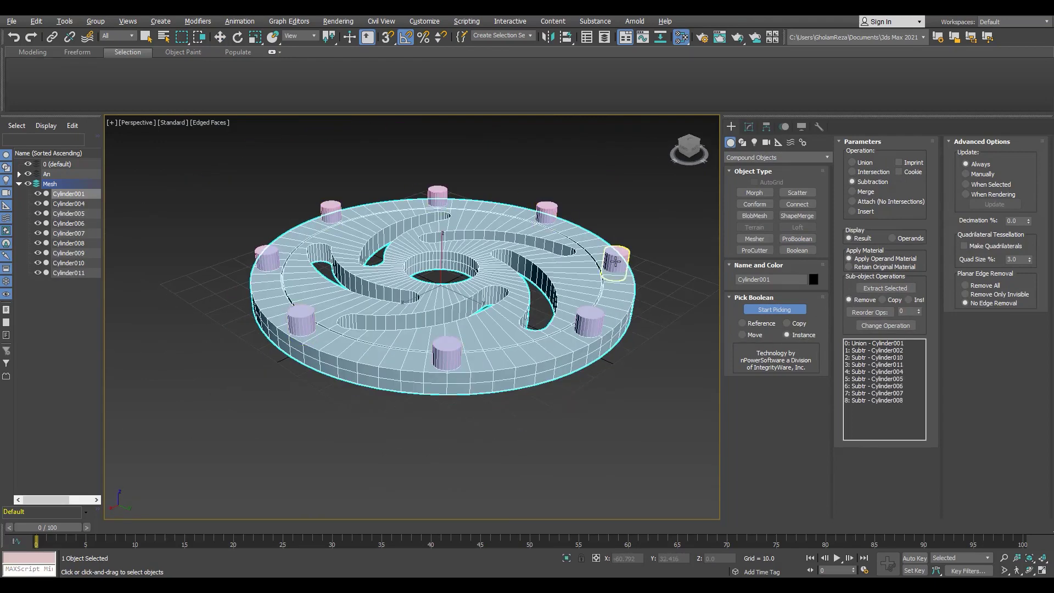
key("w")
left_click(614, 263)
scroll(371, 235, "up", 3)
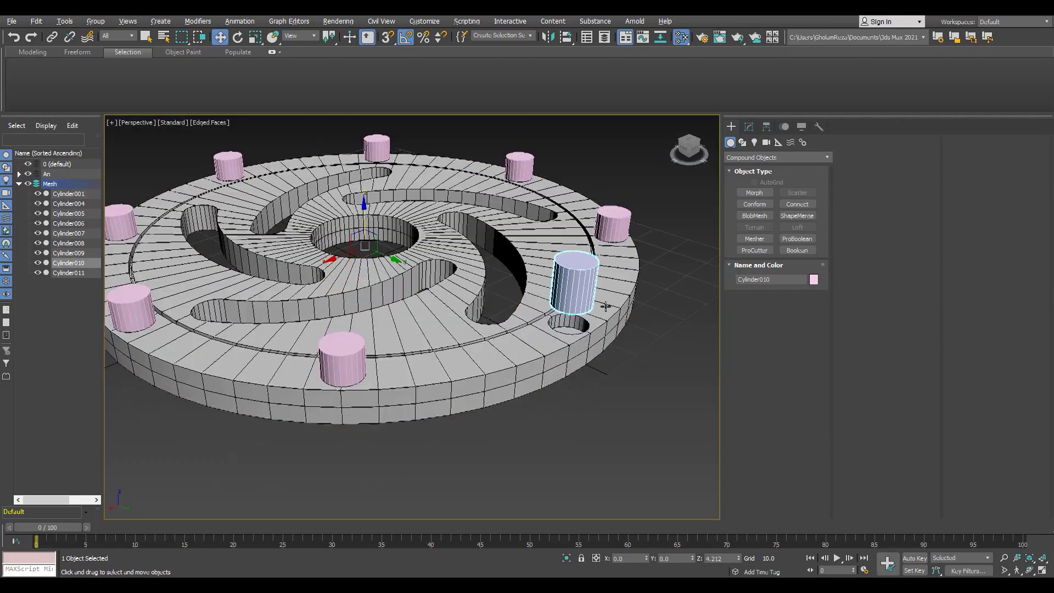
Add an Edit Poly modifier to a rim cutter cylinder and pick one of its polygons.
mouse_move(605, 306)
middle_mouse_down("alt")
mouse_move(565, 285)
mouse_move(563, 302)
middle_mouse_up("alt")
left_click(198, 20)
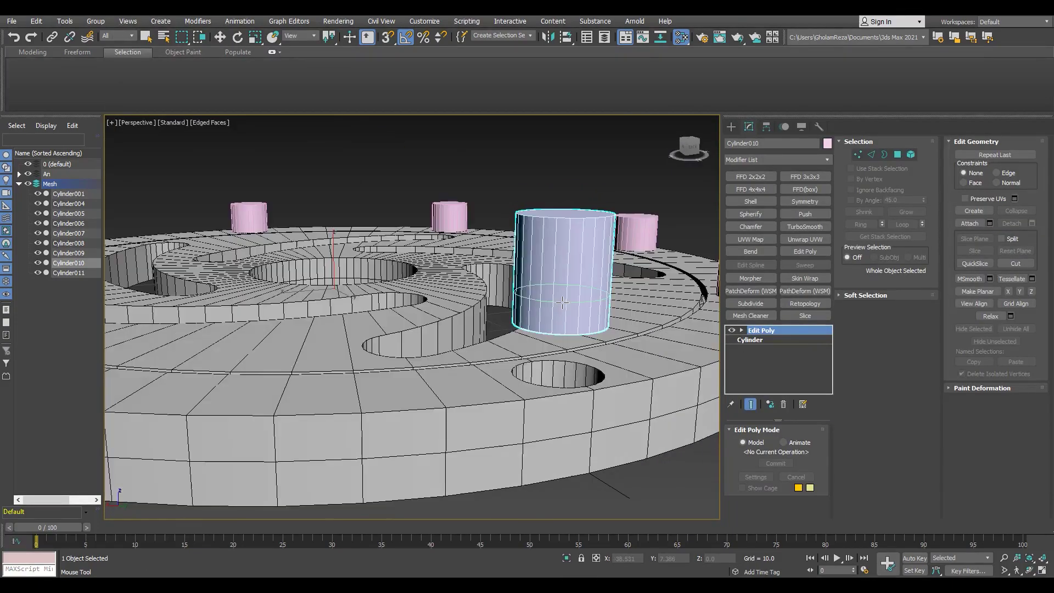
key("w")
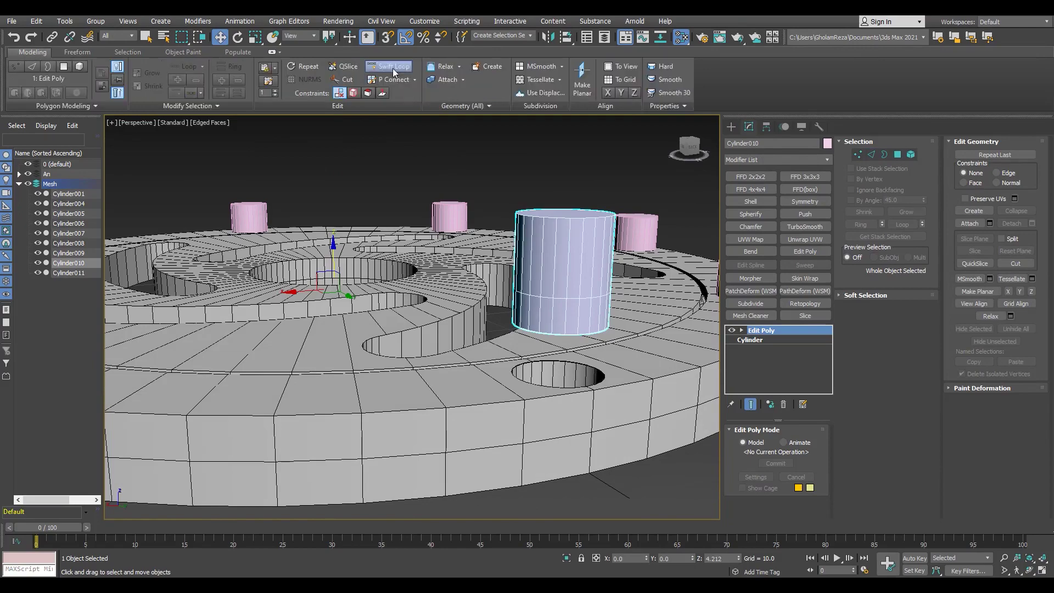
key("4")
middle_click_drag(472, 247, 472, 281, "alt")
scroll(471, 281, "up", 5)
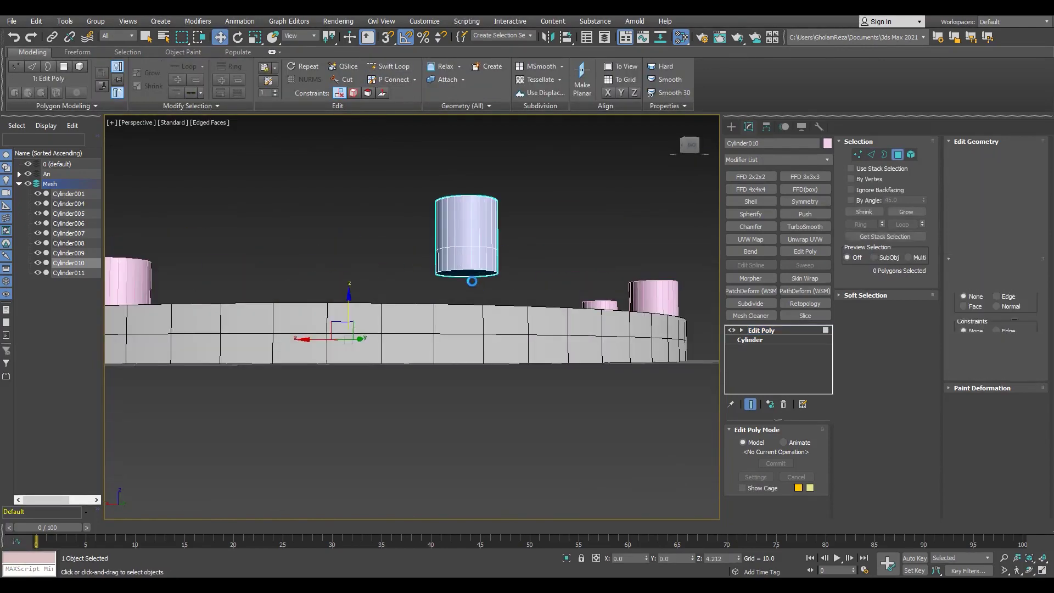
scroll(471, 281, "down", 4)
key("F3")
left_click(469, 299)
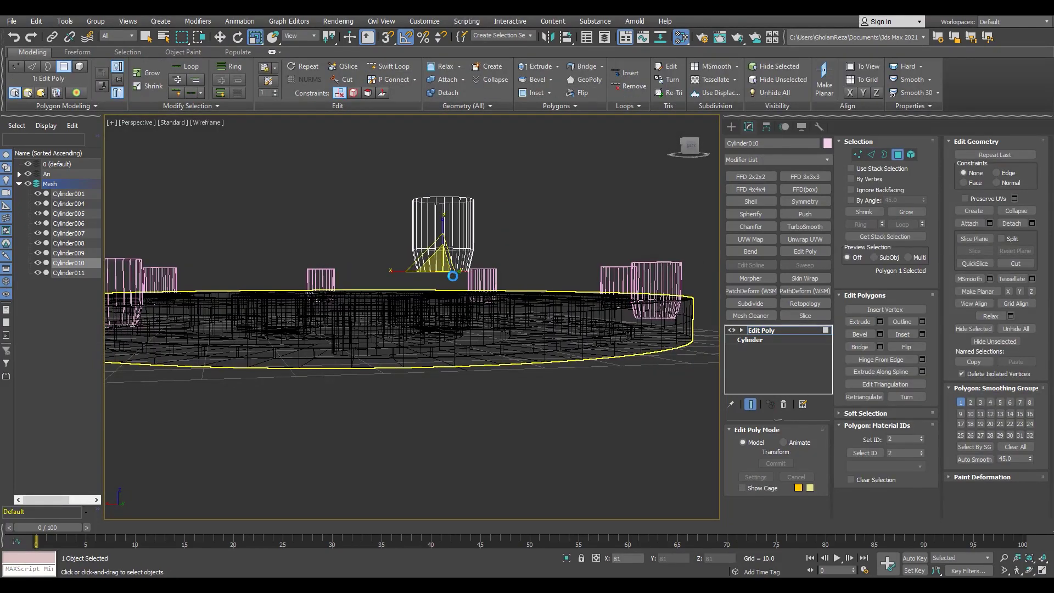
middle_click_drag(452, 276, 435, 345, "alt")
key("F3")
key("4")
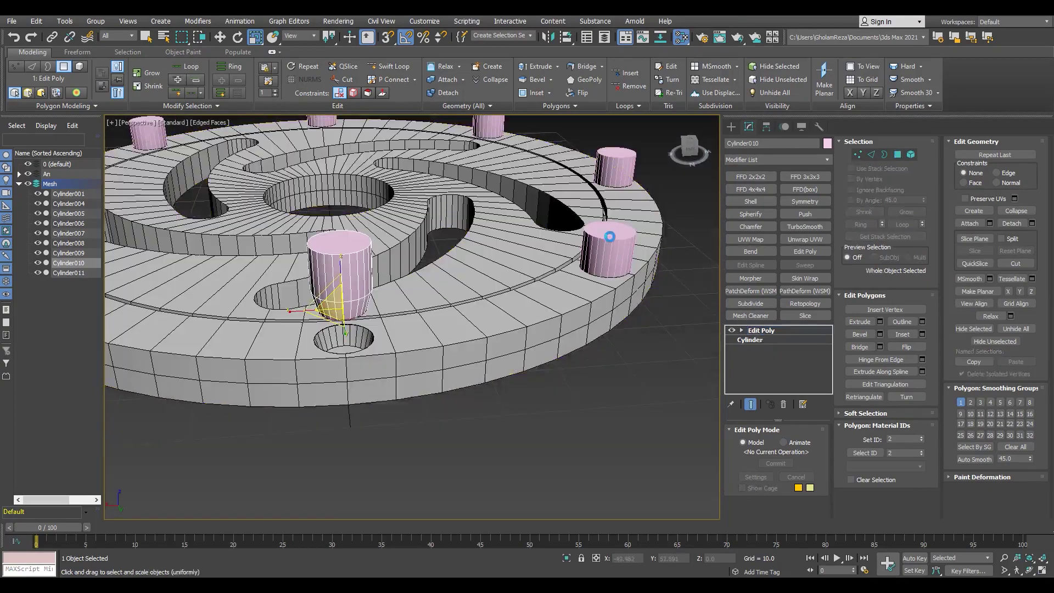
Select the other rim cylinders around the ring, then keep only the front one.
left_click(609, 236, "ctrl")
left_click(616, 168, "ctrl")
middle_click_drag(616, 167, 393, 175, "alt")
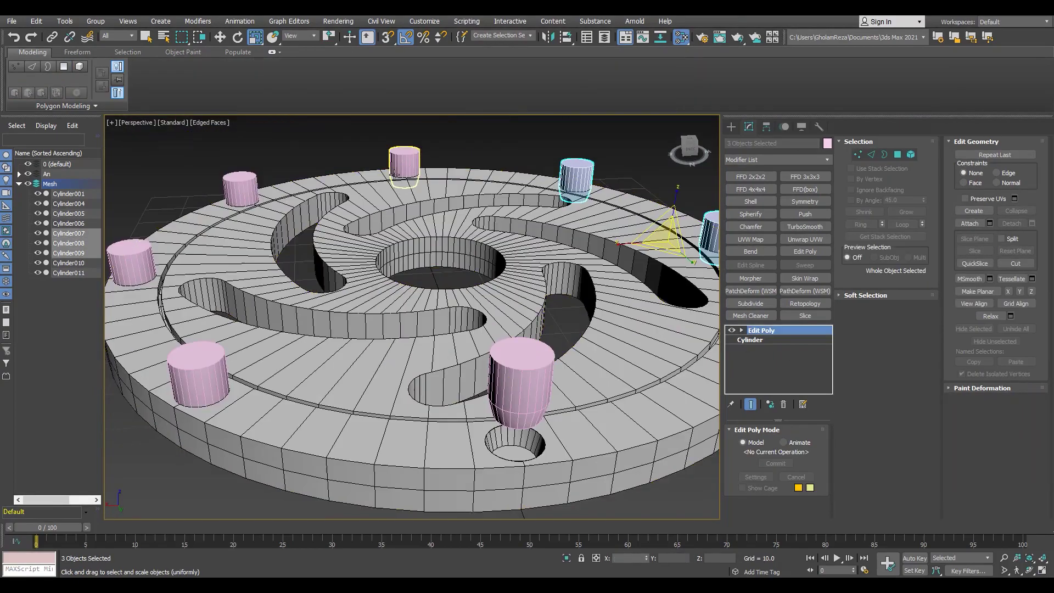
left_click(125, 279, "ctrl")
left_click(198, 373, "ctrl")
scroll(384, 296, "down", 5)
middle_click_drag(384, 296, 307, 329, "alt")
scroll(306, 383, "up", 5)
key("w")
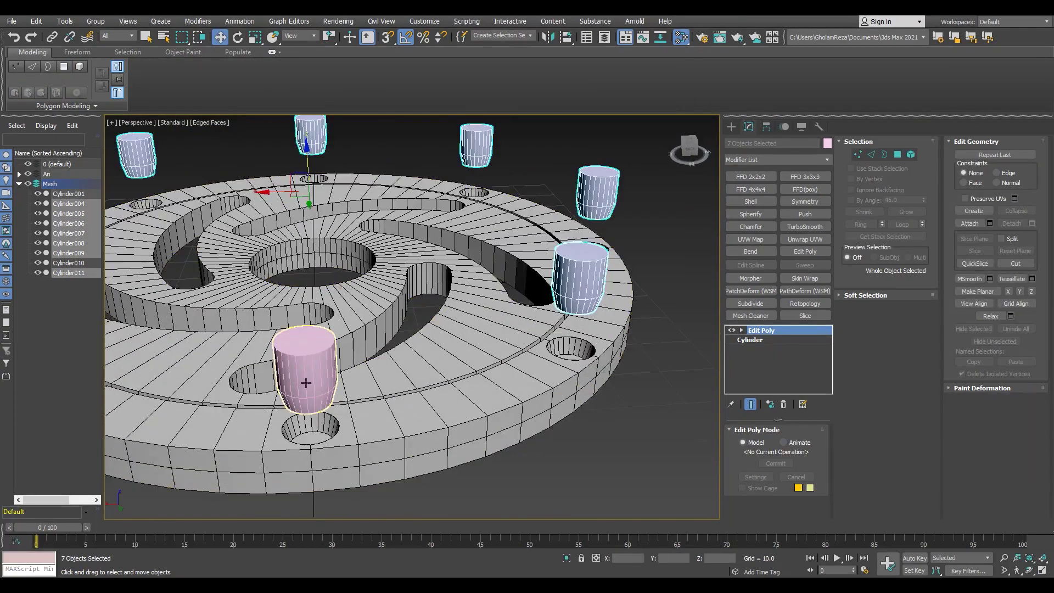
left_click(305, 382)
Select the front cylinder's bottom edge loop, then its bottom cap polygon.
key("4")
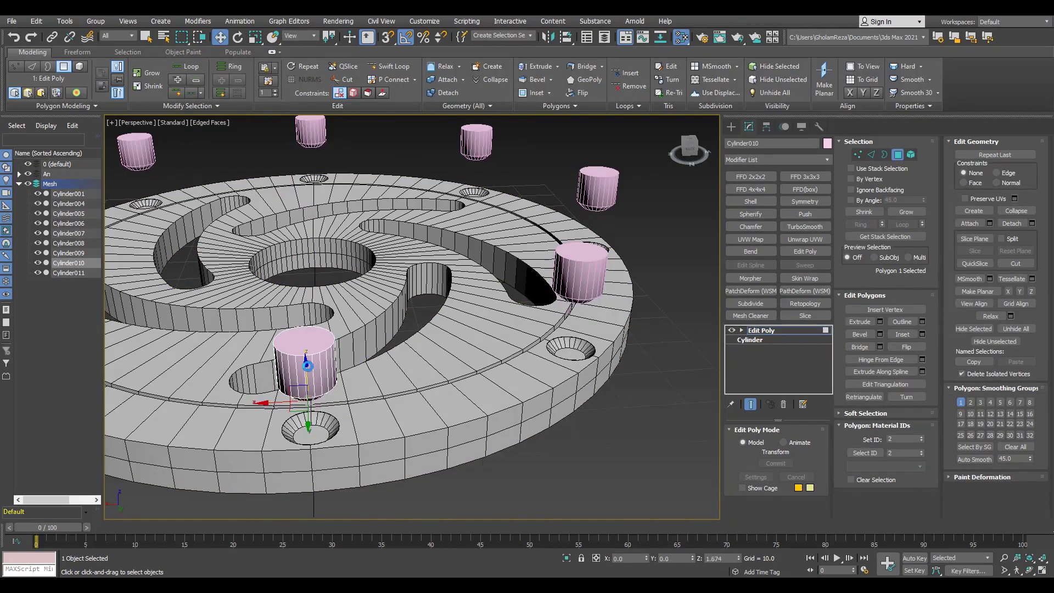
middle_click_drag(350, 422, 396, 432, "alt")
scroll(397, 431, "down", 5)
scroll(485, 480, "up", 10)
mouse_move(485, 481)
middle_mouse_down("alt")
mouse_move(511, 459)
mouse_move(406, 220)
middle_mouse_up("alt")
key("2")
double_click(407, 236)
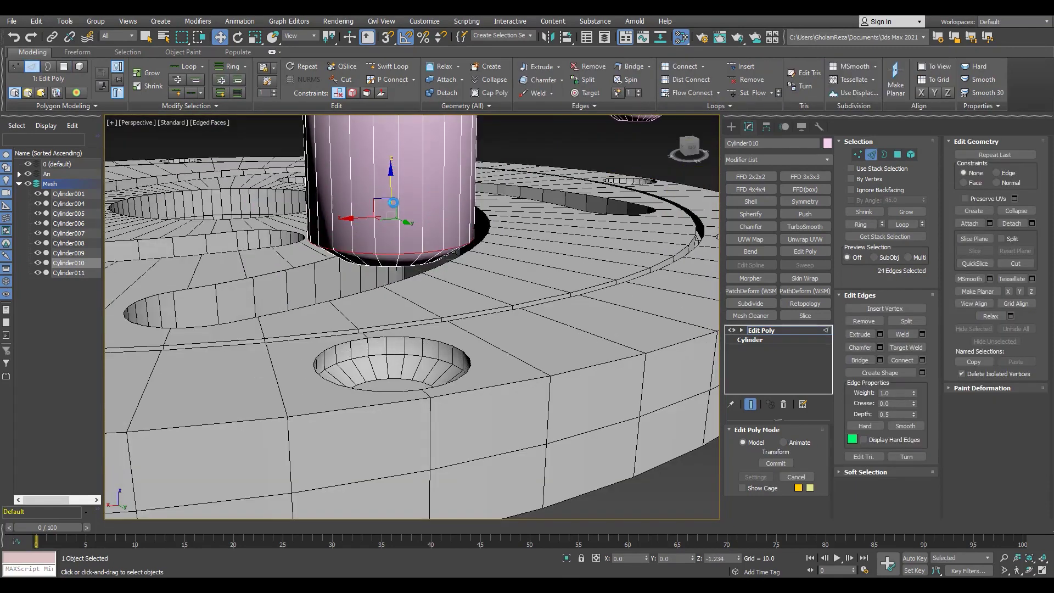
mouse_move(395, 230)
middle_mouse_down("alt")
mouse_move(384, 165)
mouse_move(383, 265)
middle_mouse_up("alt")
key("4")
left_click(389, 247)
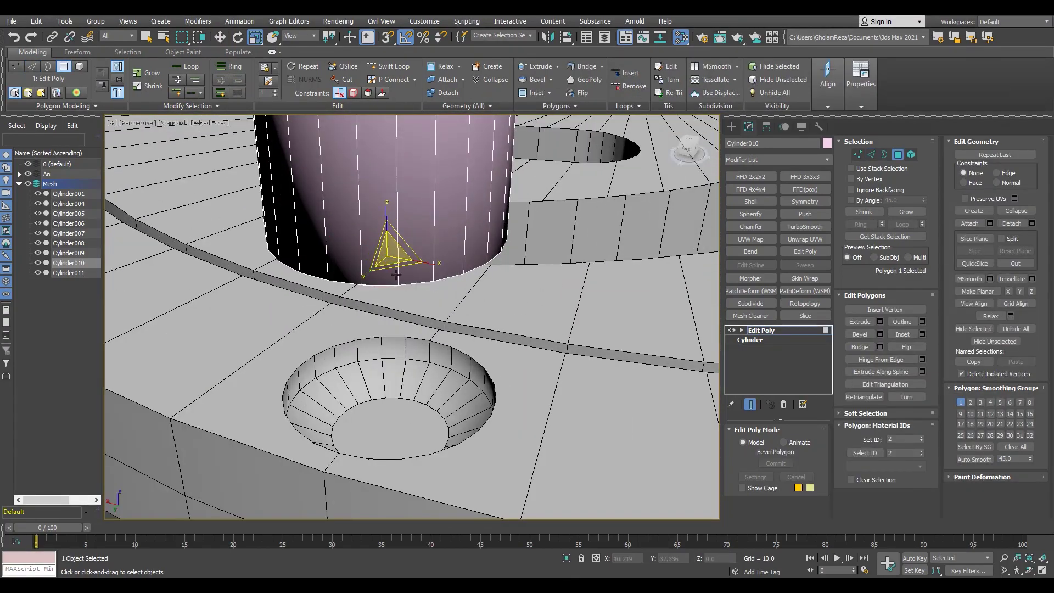
Extrude the bottom cap downward into a short stub reaching into the disc.
key("w")
middle_click_drag(368, 317, 379, 231, "alt")
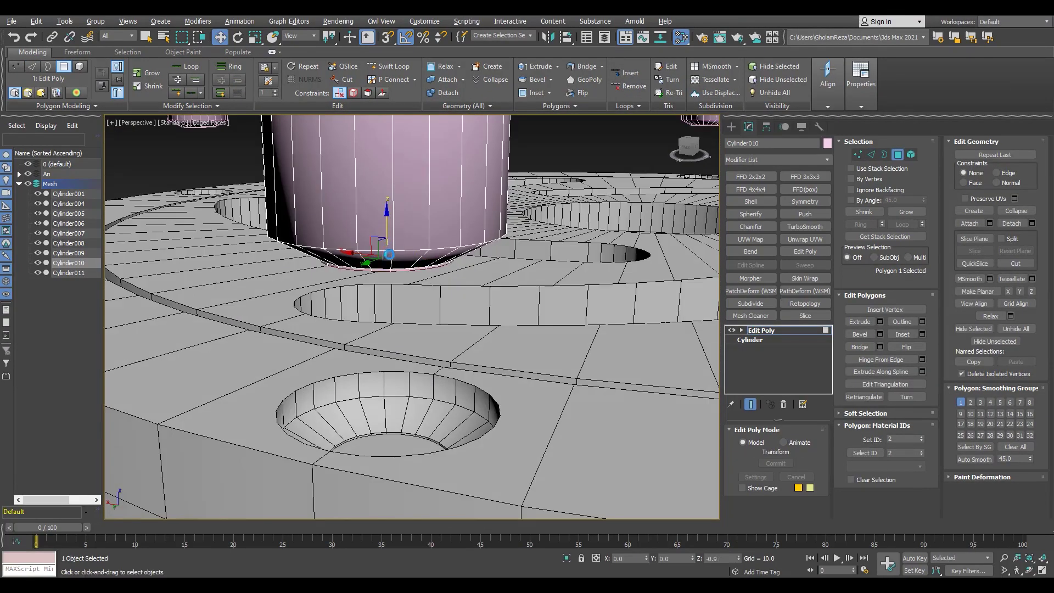
left_click_drag(389, 254, 388, 280, "shift")
middle_click_drag(388, 280, 388, 248, "alt")
scroll(394, 374, "down", 4)
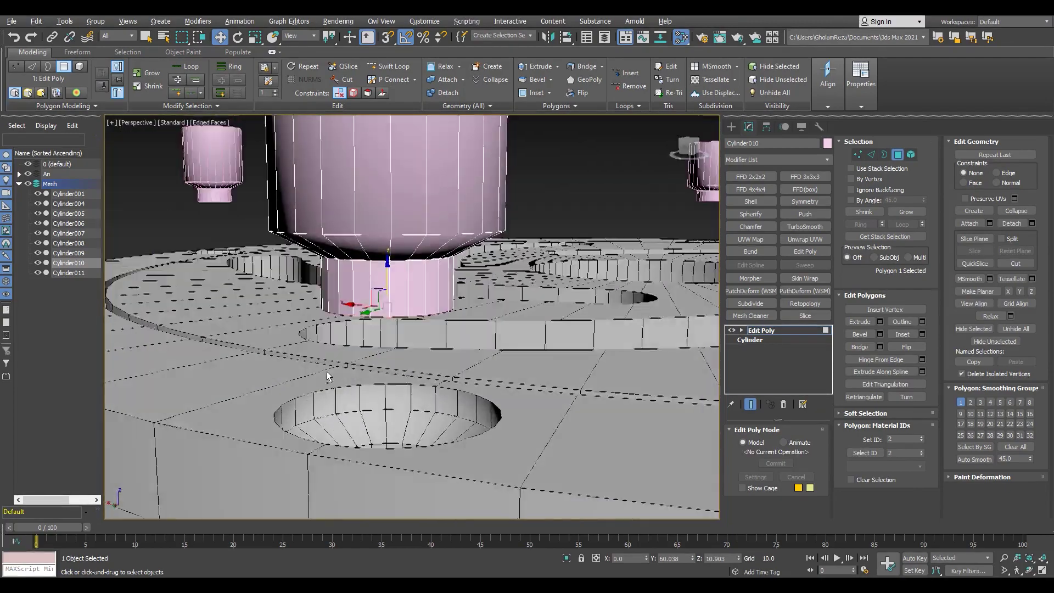
middle_click_drag(395, 374, 355, 412, "alt")
Select the edge loop where the cutter cylinder narrows into its stub.
middle_click_drag(421, 317, 423, 344, "alt")
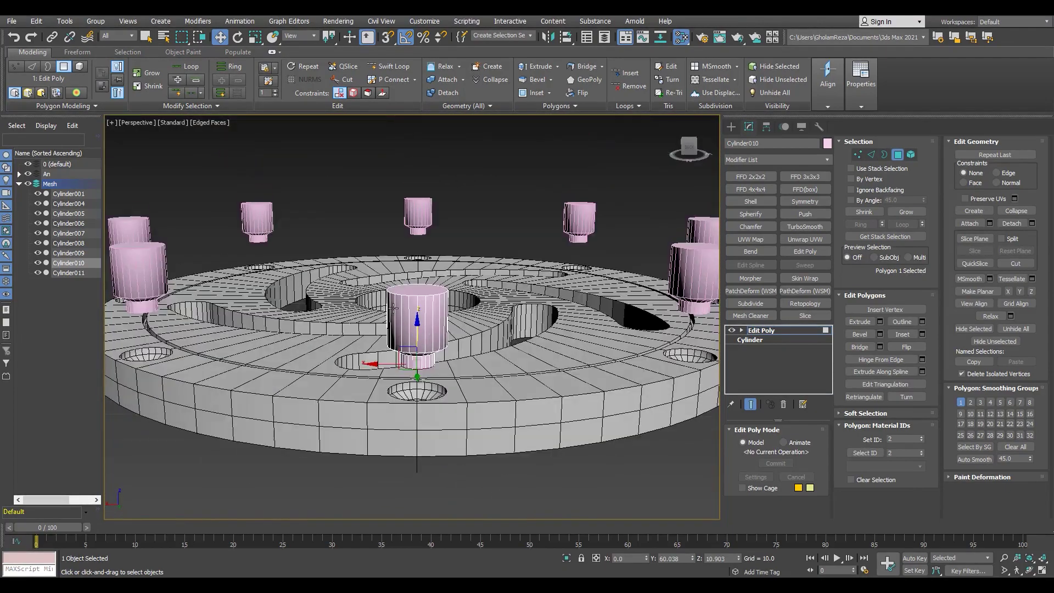
scroll(423, 344, "up", 3)
key("2")
double_click(424, 344)
scroll(408, 355, "up", 1)
scroll(408, 355, "up", 2)
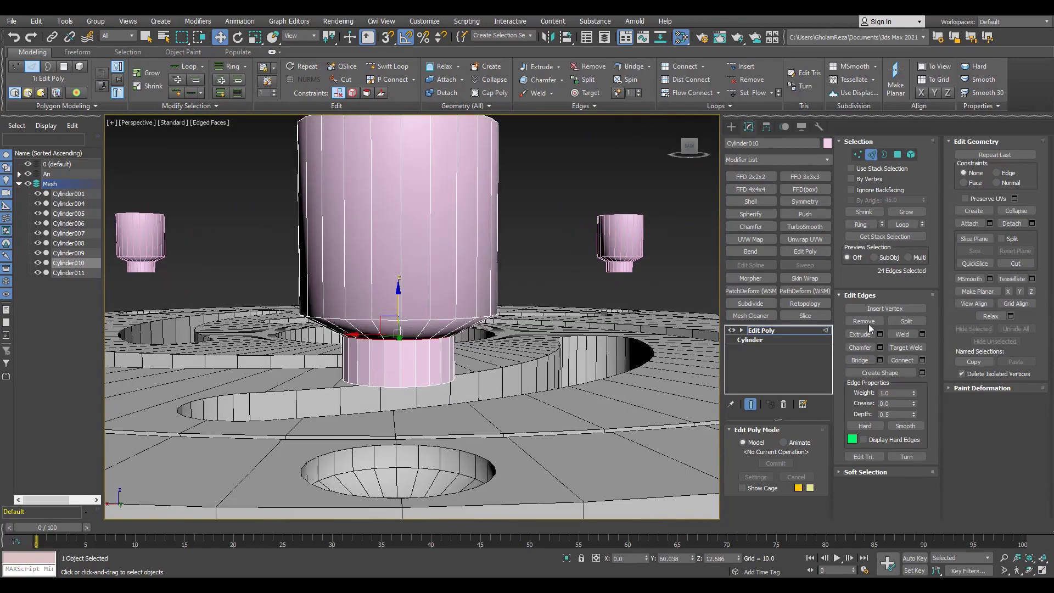
Chamfer that junction edge loop, confirm it, and turn off edged faces.
left_click(879, 347)
middle_click_drag(419, 333, 399, 370, "alt")
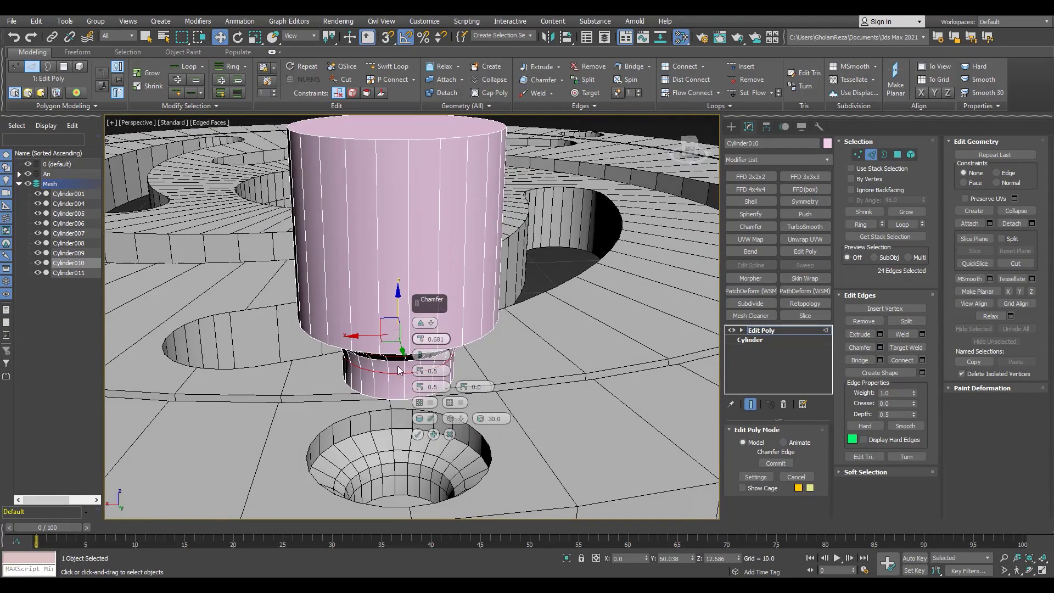
left_click(417, 434)
middle_click_drag(417, 435, 420, 406, "alt")
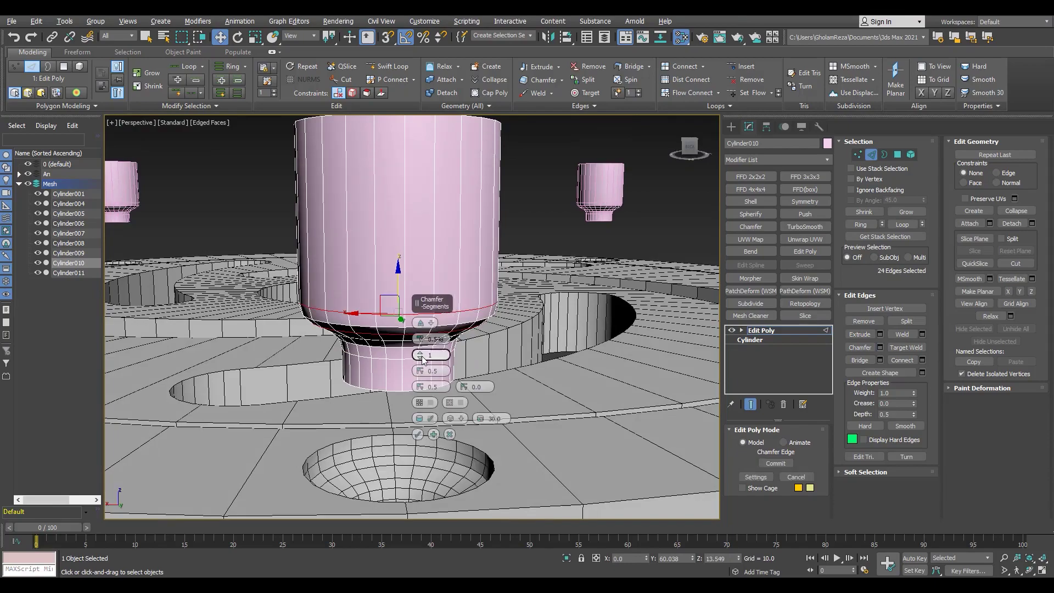
left_click(417, 435)
scroll(417, 384, "down", 3)
middle_click_drag(417, 384, 439, 417, "alt")
scroll(466, 444, "down", 4)
scroll(466, 443, "up", 5)
key("F4")
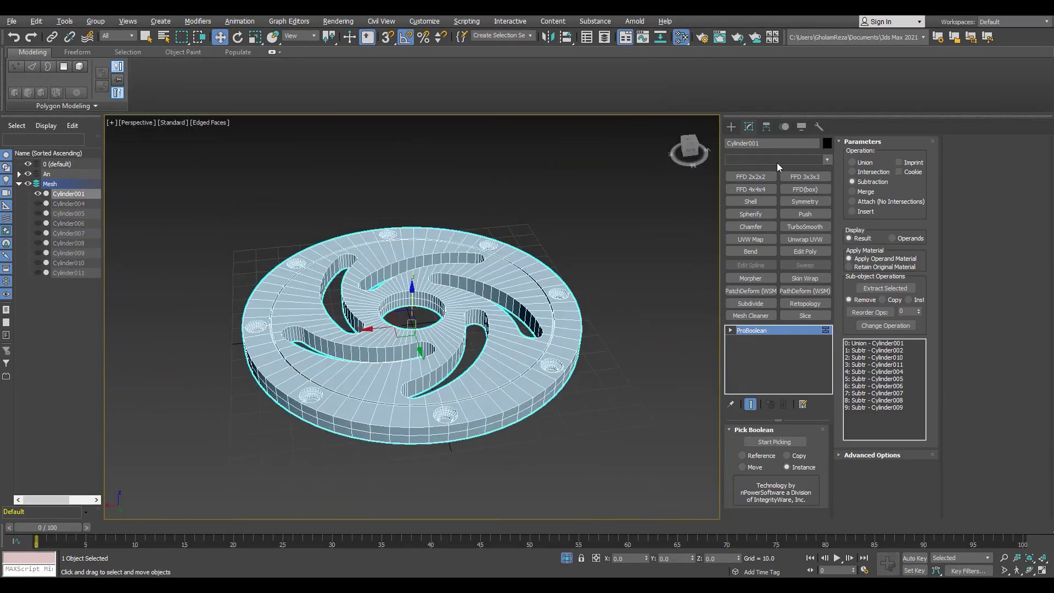
Isolate the boolean disc and inspect its slots with the Cut tool in Vertex mode.
left_click(775, 161)
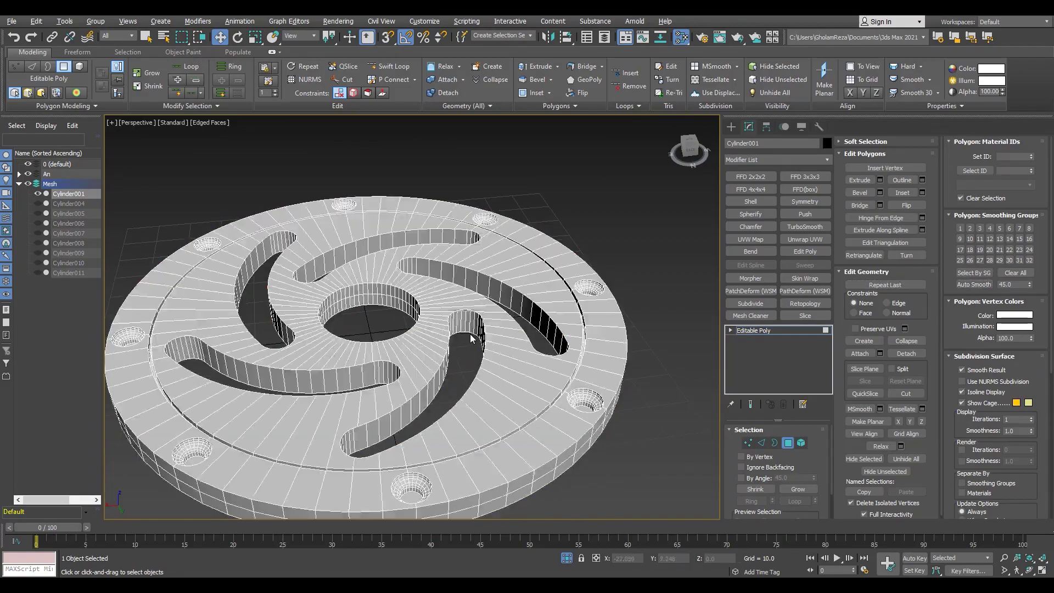
scroll(471, 338, "up", 5)
scroll(437, 364, "up", 5)
key("1")
key("alt+c")
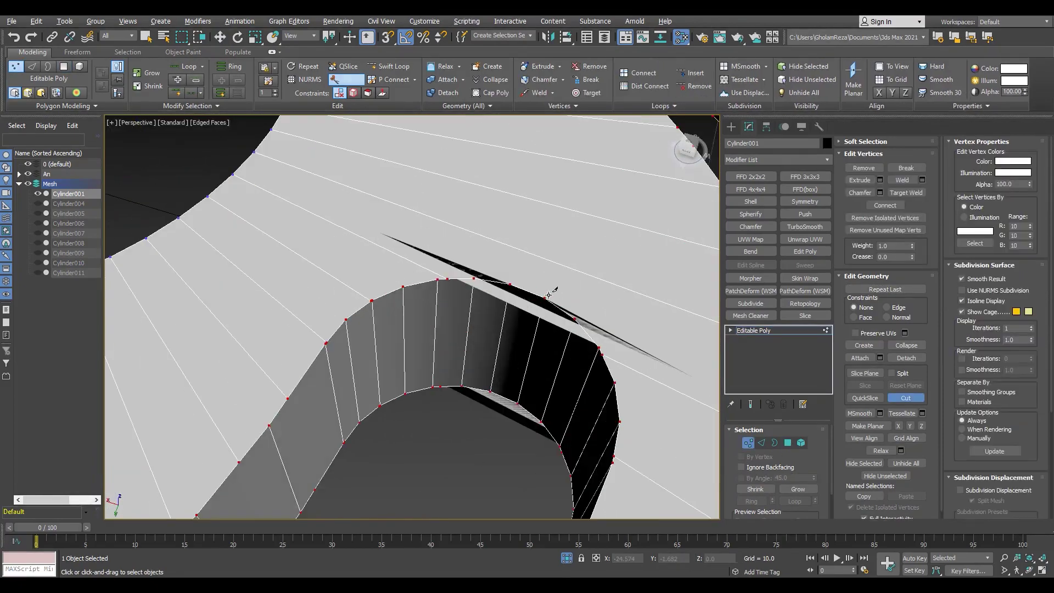
scroll(635, 172, "down", 3)
scroll(494, 302, "down", 5)
scroll(422, 340, "up", 2)
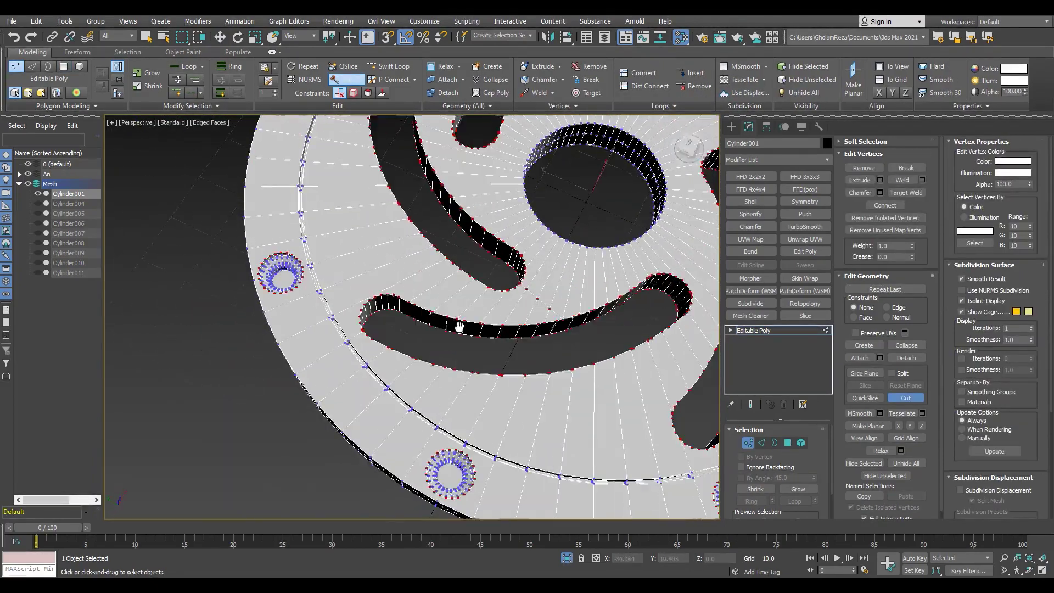
scroll(422, 340, "up", 3)
scroll(422, 340, "up", 5)
scroll(419, 318, "down", 5)
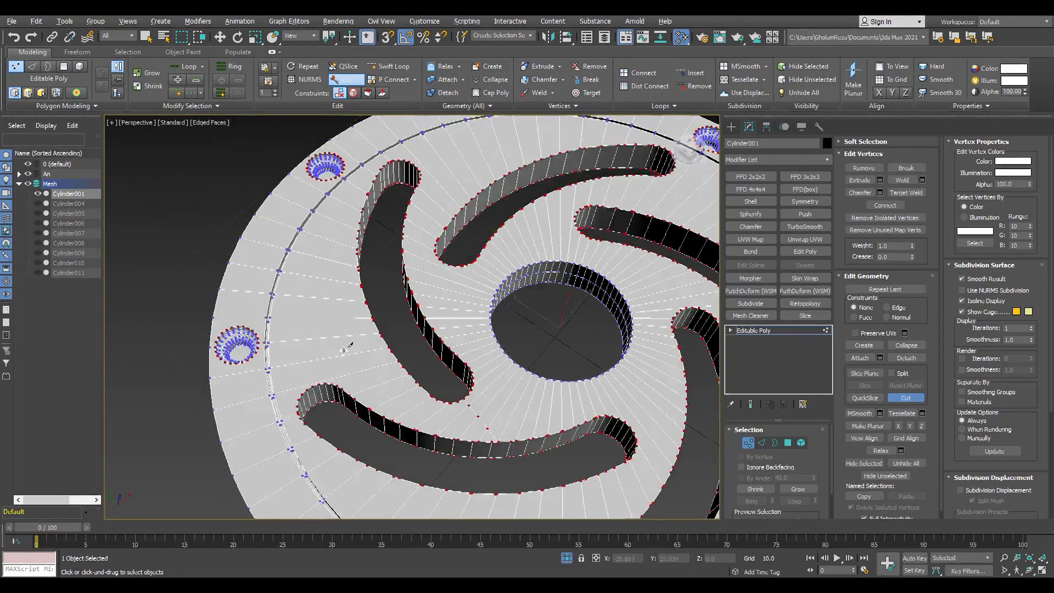
key("w")
Return to object level, end isolation to show the cutter cylinders, and select them.
middle_click_drag(417, 308, 439, 274, "alt")
scroll(498, 312, "up", 6)
scroll(496, 313, "down", 5)
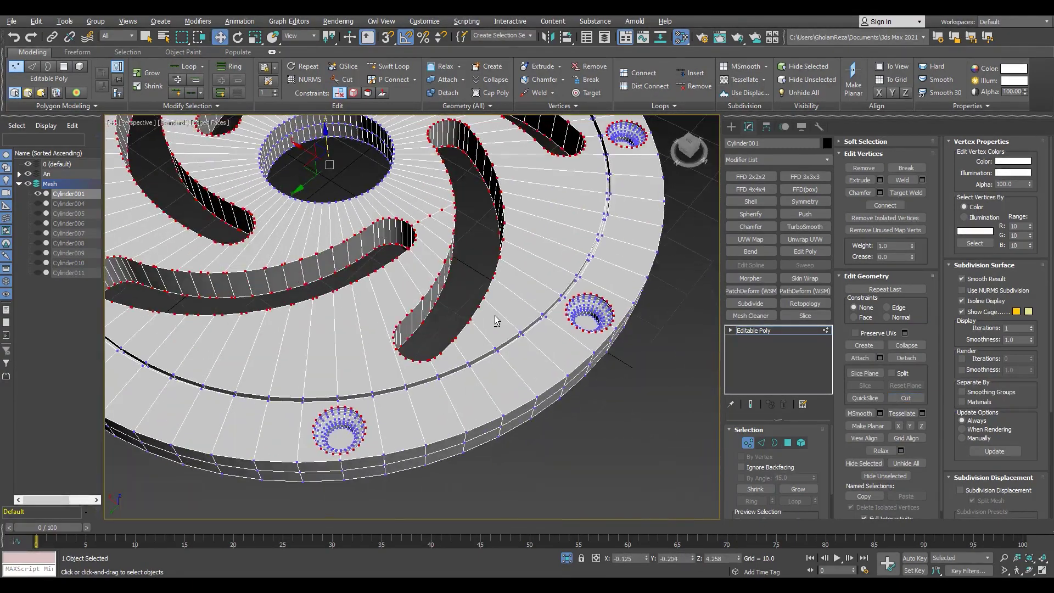
left_click(753, 330)
key("z")
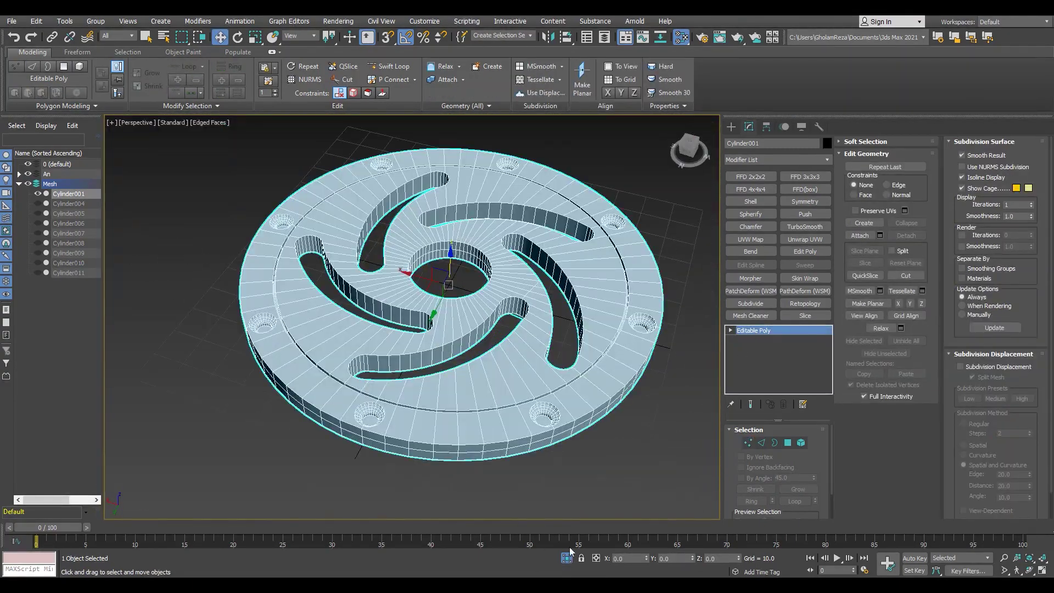
left_click(567, 555)
key("ctrl+i")
Select the disc and all its polygons, then add a Subdivide modifier using Variable Curvature.
left_click(157, 167)
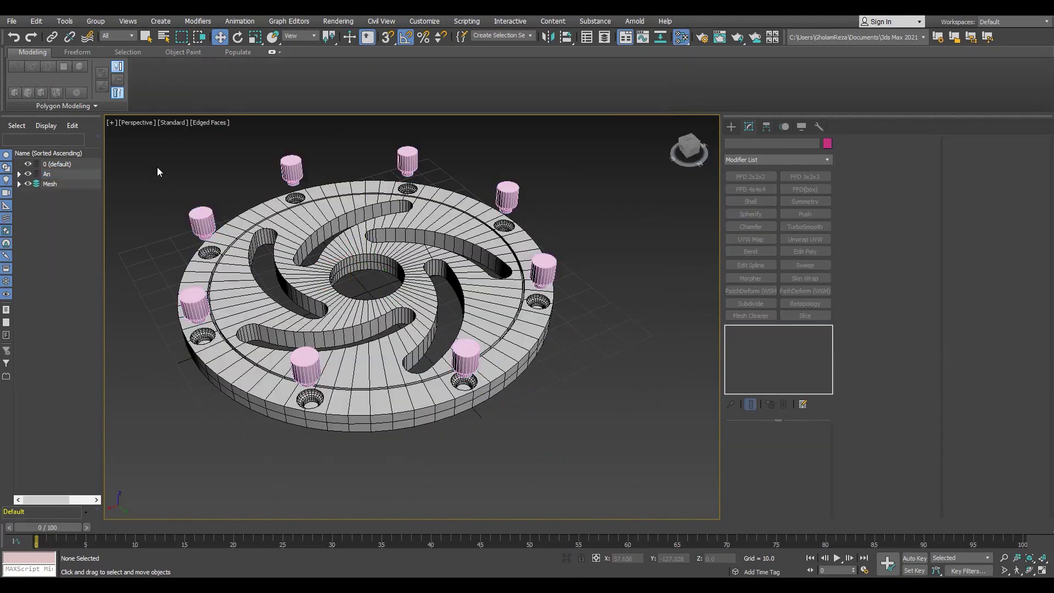
left_click(331, 182)
scroll(362, 258, "up", 3)
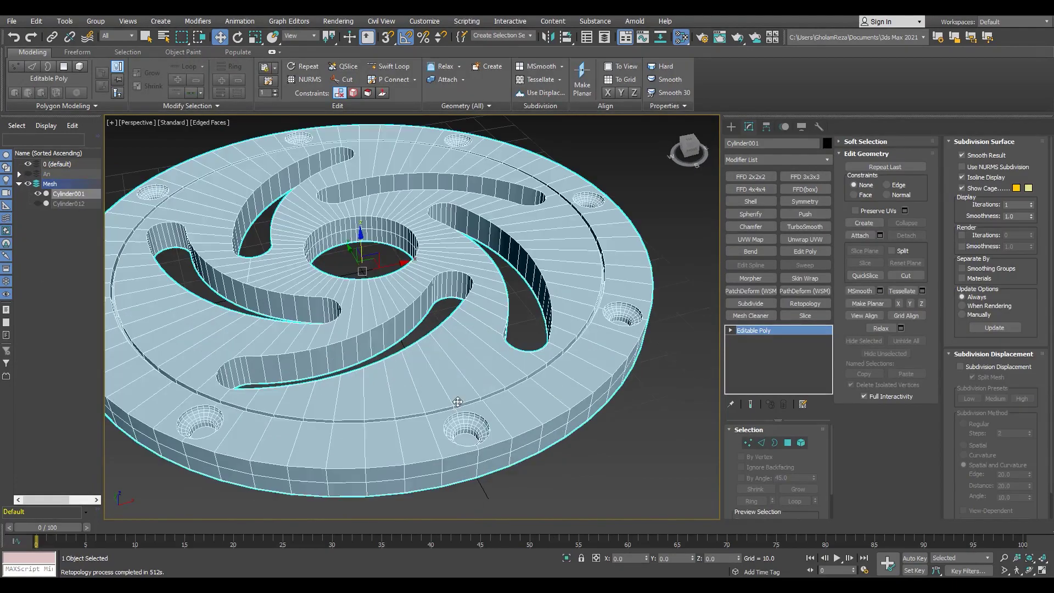
left_click(787, 442)
key("ctrl+a")
left_click(753, 329)
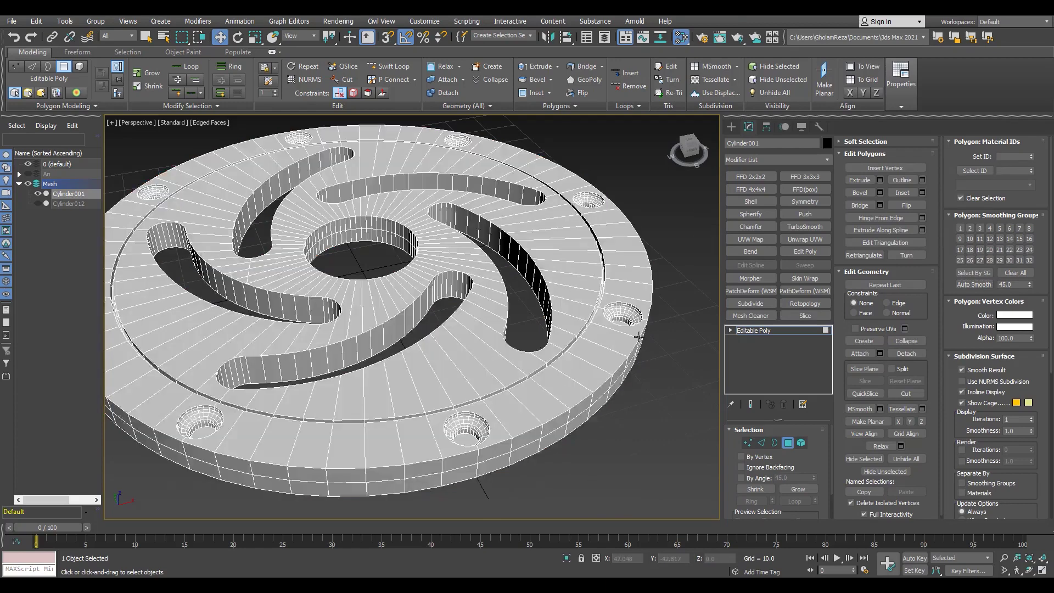
left_click(750, 303)
left_click(763, 450)
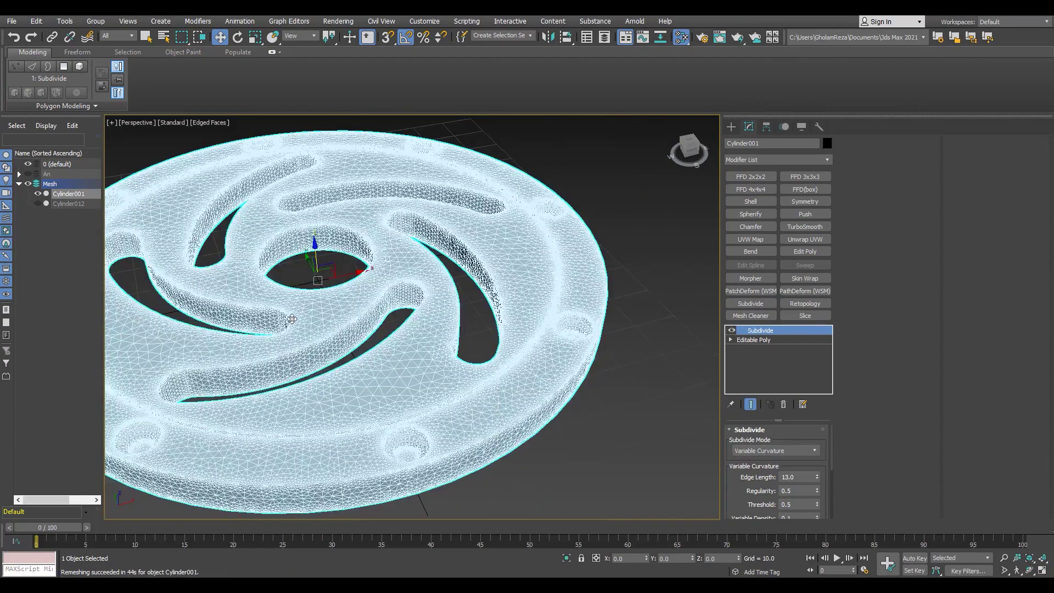
middle_click_drag(292, 319, 296, 289)
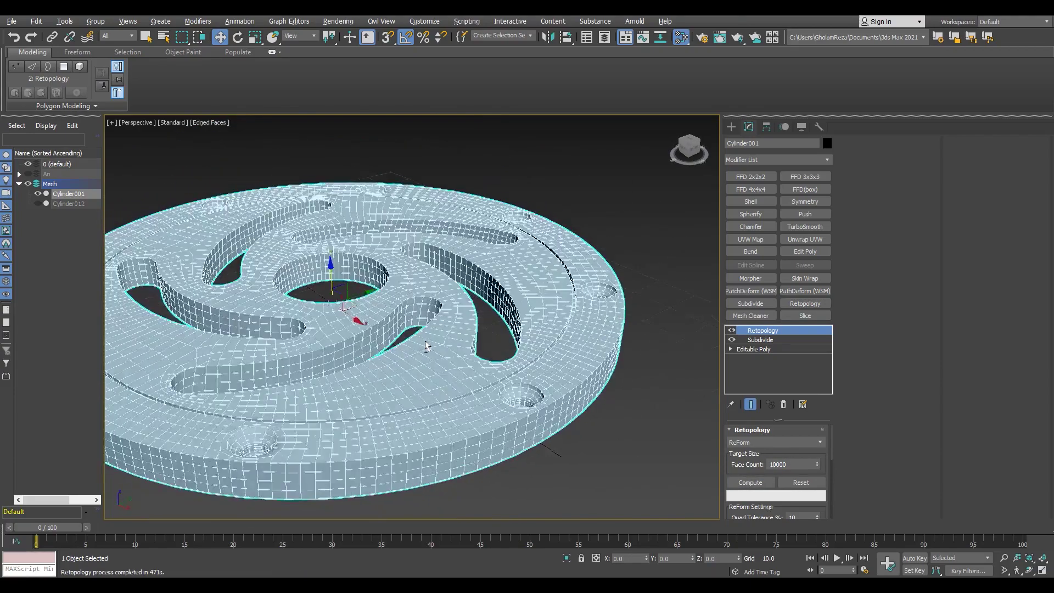
Add an Edit Poly modifier and select the curved slot wall polygons.
scroll(538, 312, "up", 5)
left_click(805, 251)
scroll(481, 332, "up", 3)
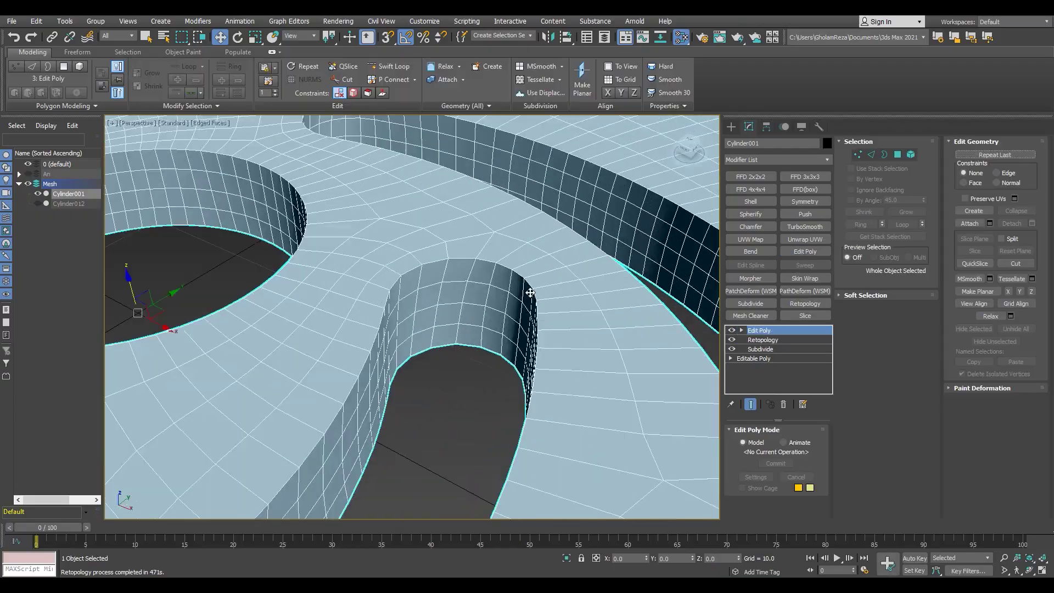
key("4")
left_click(482, 332)
scroll(394, 276, "down", 5)
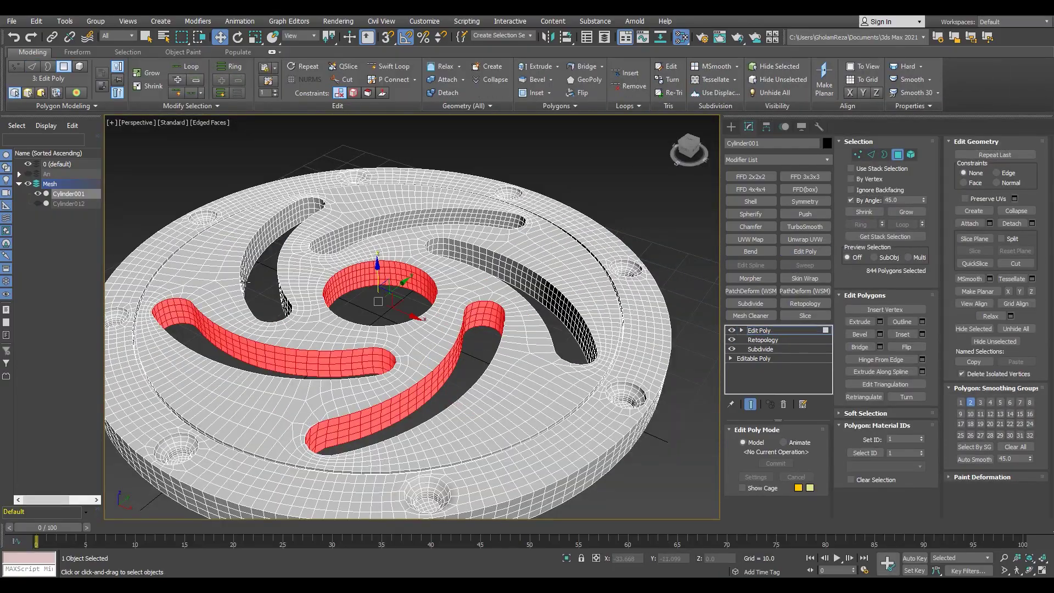
left_click(466, 253, "ctrl")
middle_click_drag(467, 252, 494, 258, "alt")
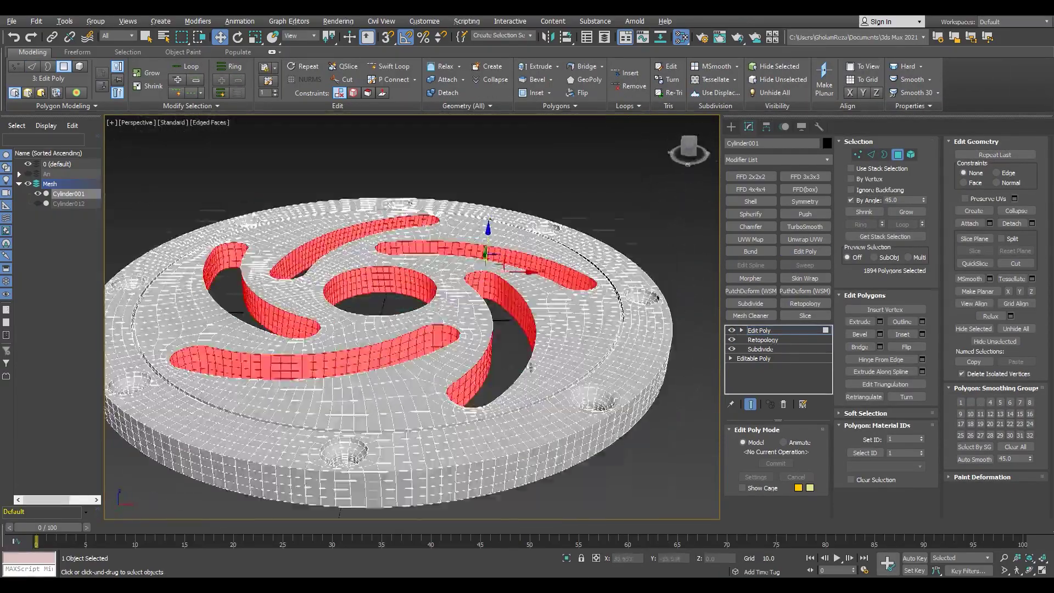
Convert the wall selection to its border edges and chamfer them by 0.207.
left_click(871, 156)
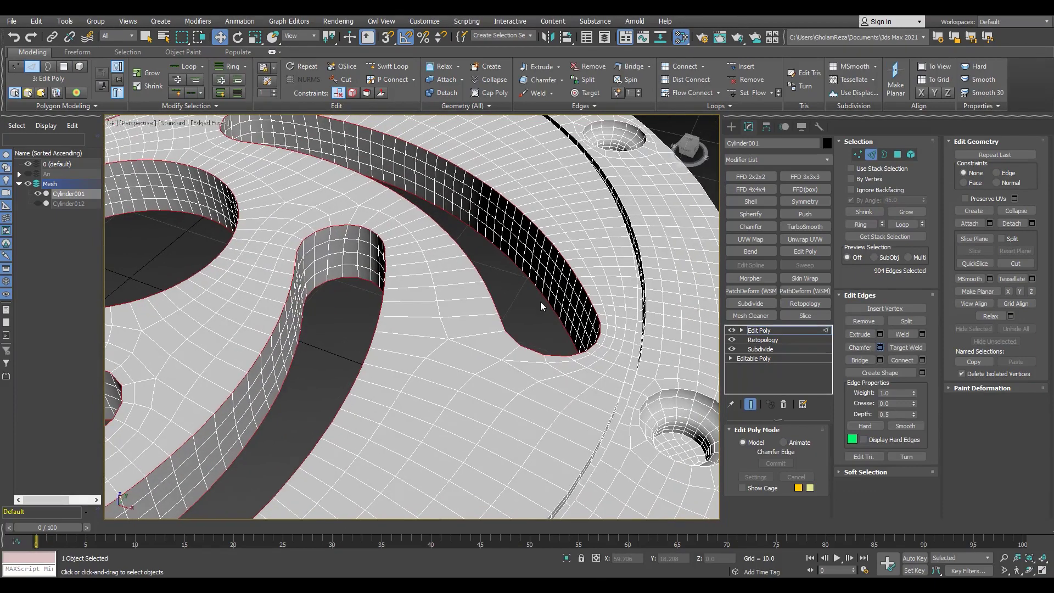
scroll(540, 305, "up", 3)
key("ctrl+shift+c")
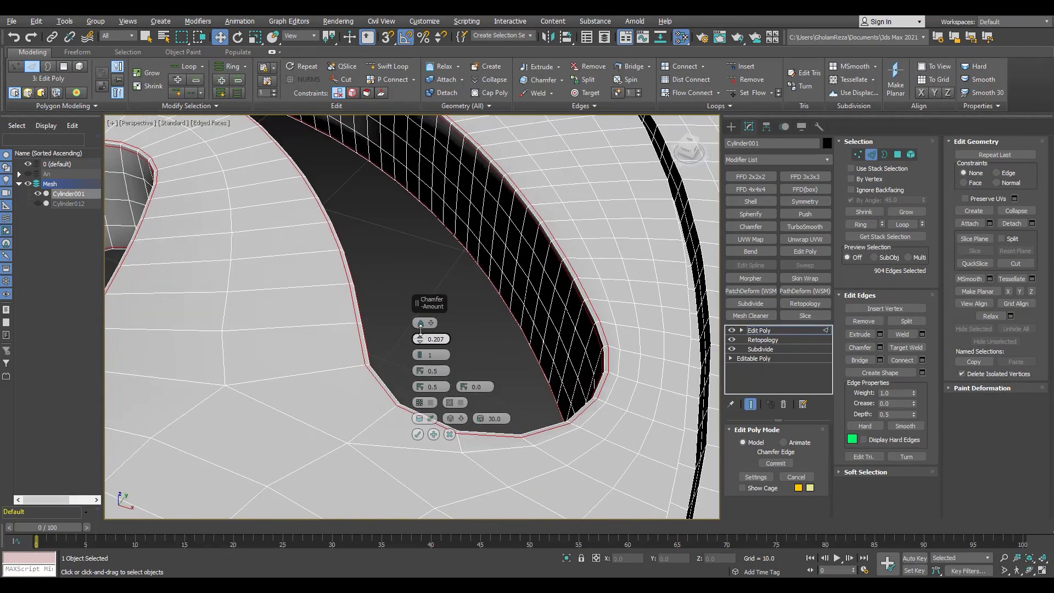
type("0.2")
key("Return")
key("z")
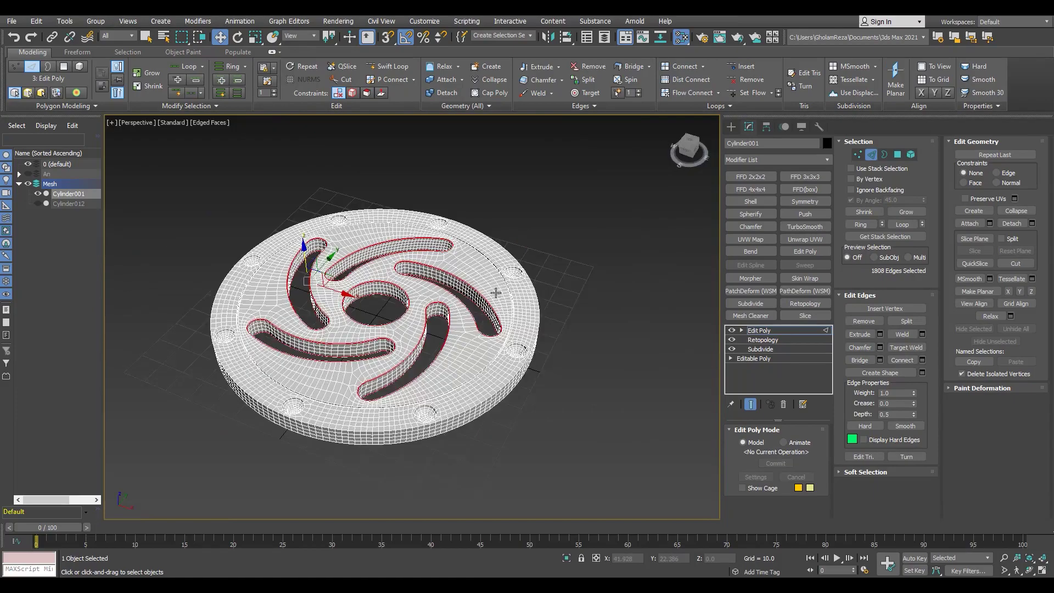
scroll(391, 308, "up", 5)
scroll(392, 308, "up", 3)
scroll(392, 308, "up", 3)
key("1")
left_click(392, 310)
scroll(392, 310, "up", 3)
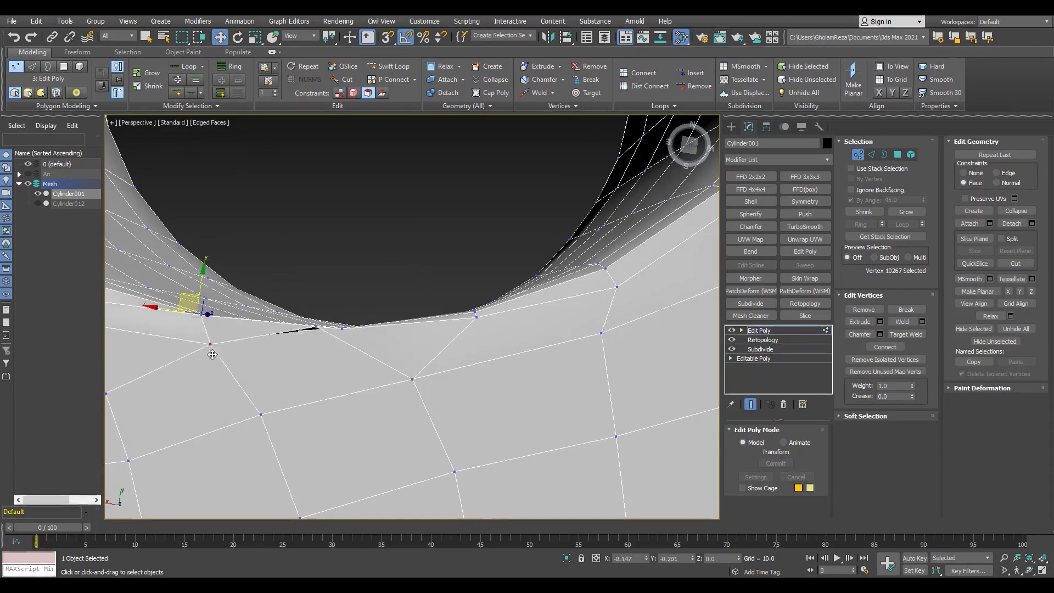
middle_click_drag(326, 352, 340, 336, "alt")
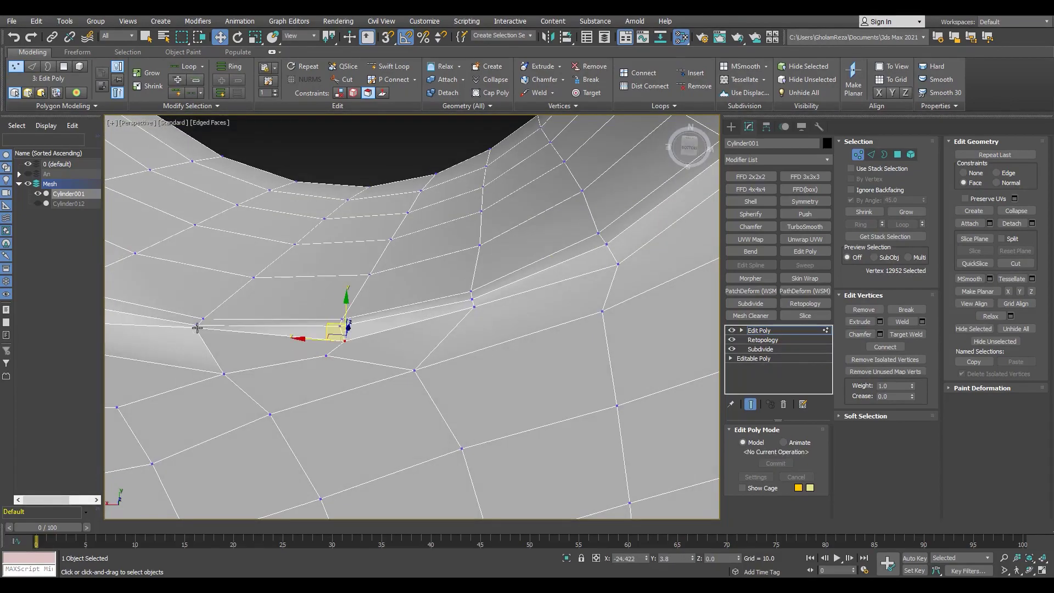
scroll(223, 376, "down", 5)
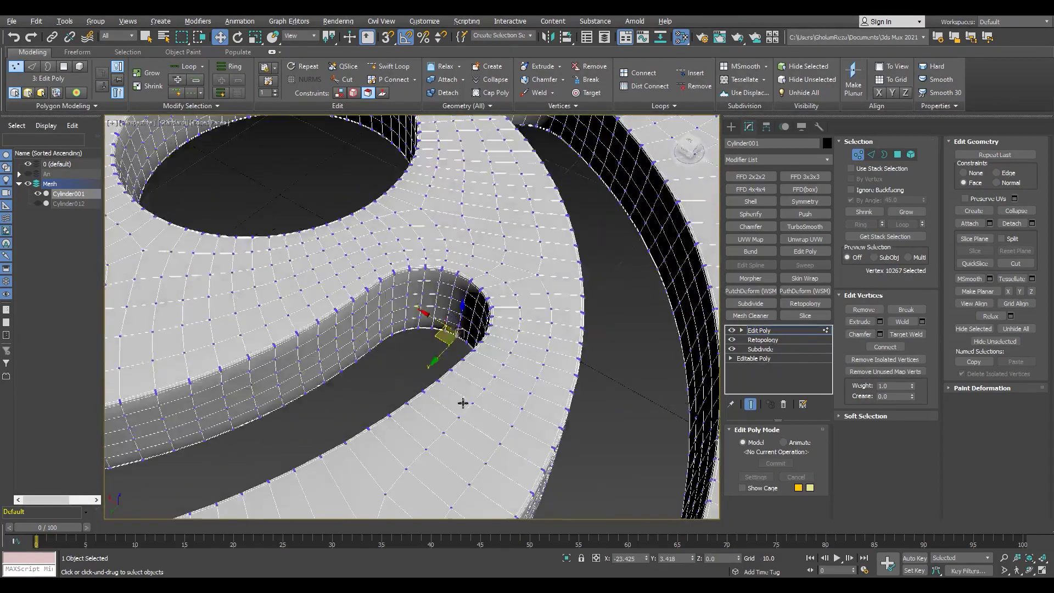
middle_click_drag(463, 400, 510, 331, "alt")
scroll(207, 266, "up", 3)
scroll(454, 372, "down", 6)
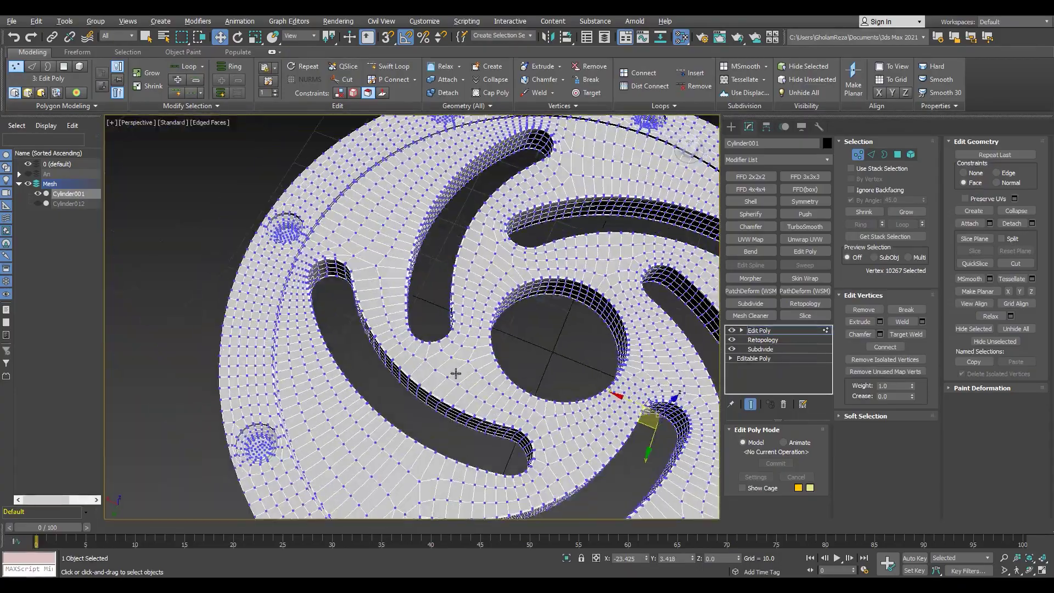
scroll(411, 254, "up", 5)
mouse_move(411, 254)
middle_mouse_down()
mouse_move(301, 481)
mouse_move(236, 393)
mouse_move(466, 440)
mouse_move(571, 234)
mouse_move(525, 276)
middle_mouse_up()
scroll(525, 276, "down", 3)
scroll(326, 371, "up", 5)
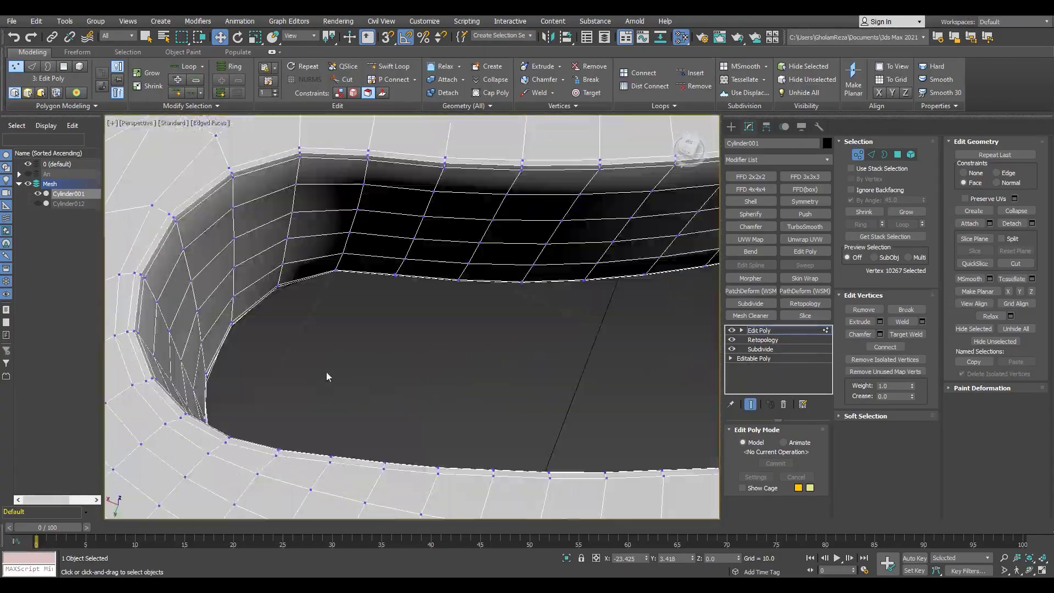
scroll(326, 371, "down", 5)
middle_click_drag(326, 371, 440, 304)
scroll(335, 367, "down", 3)
key("2")
scroll(336, 367, "up", 4)
scroll(440, 304, "down", 2)
scroll(440, 304, "down", 3)
Select the rim edge loops of the first four countersunk holes, including the bottom hole.
scroll(408, 357, "up", 4)
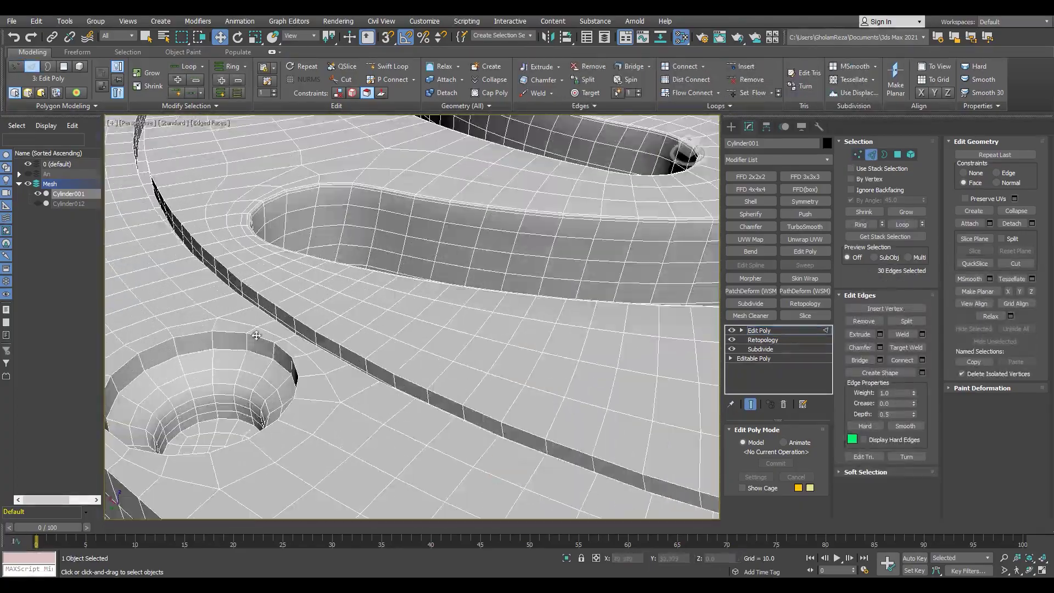
scroll(408, 357, "up", 3)
double_click(409, 357, "ctrl")
middle_click_drag(409, 357, 272, 267, "alt")
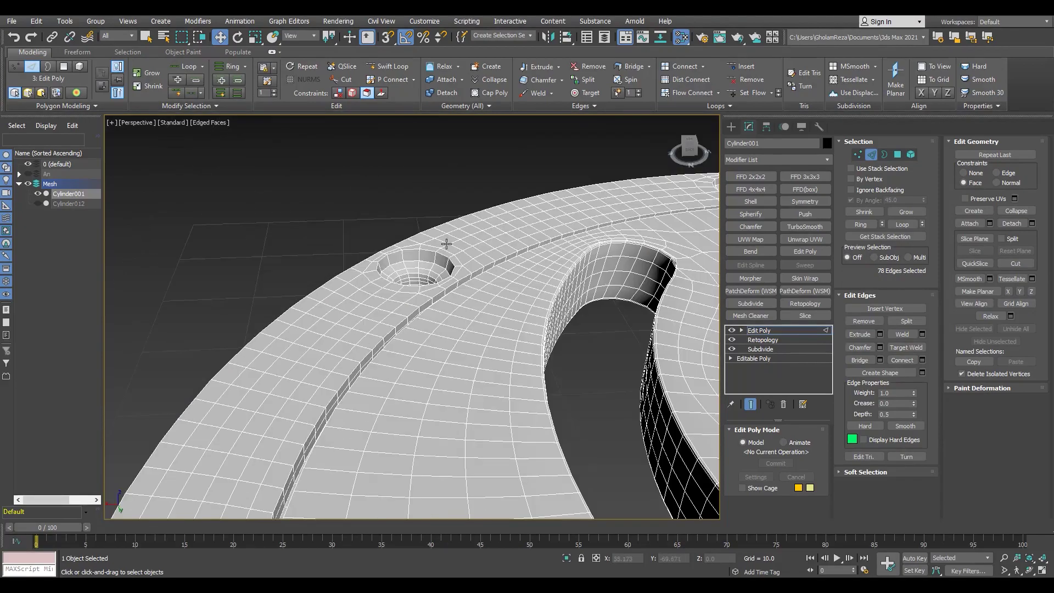
middle_click_drag(446, 243, 494, 294, "alt")
double_click(493, 294, "ctrl")
scroll(499, 282, "down", 3)
scroll(499, 282, "up", 3)
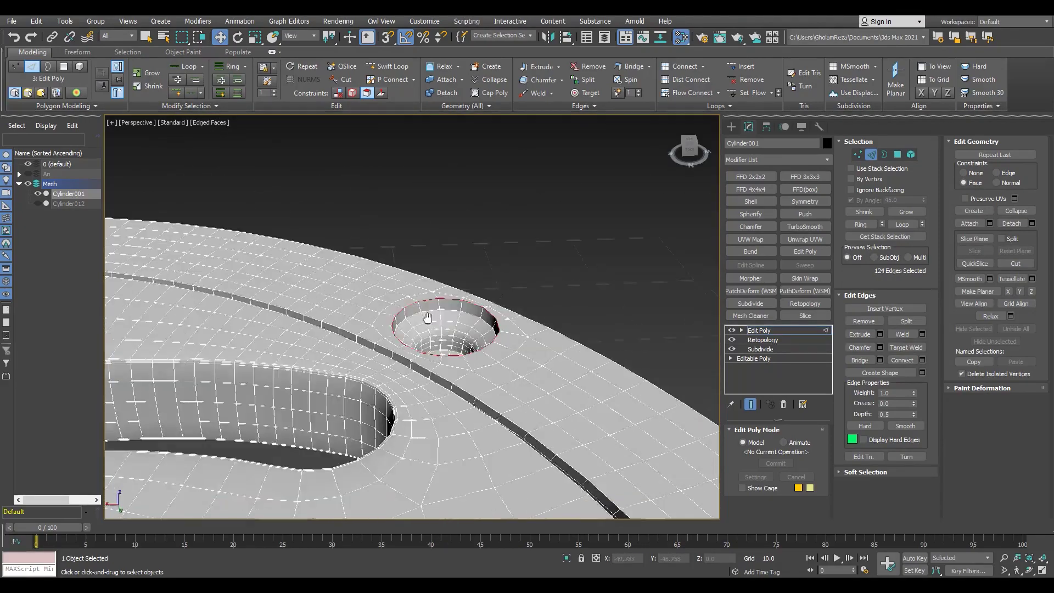
scroll(499, 282, "down", 5)
scroll(330, 311, "up", 8)
double_click(330, 311, "ctrl")
scroll(331, 311, "down", 3)
scroll(318, 302, "down", 3)
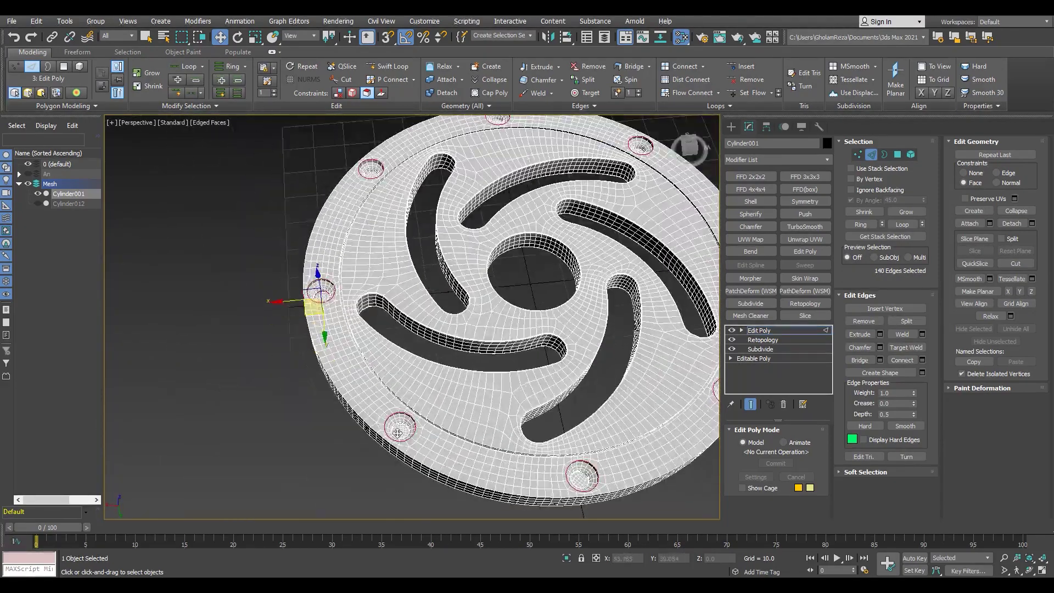
scroll(383, 410, "up", 6)
scroll(384, 410, "down", 2)
double_click(383, 411, "ctrl")
Add the rim loops of the remaining countersunk holes to the edge selection.
scroll(384, 410, "up", 3)
scroll(521, 346, "down", 4)
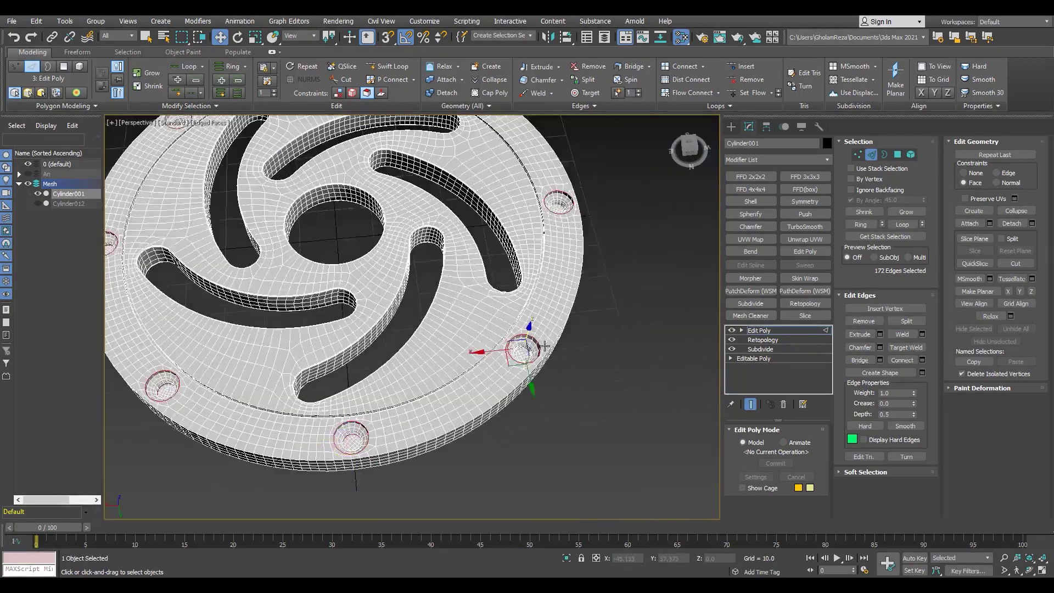
scroll(521, 347, "up", 5)
scroll(495, 324, "up", 2)
double_click(495, 323, "ctrl")
scroll(340, 165, "up", 5)
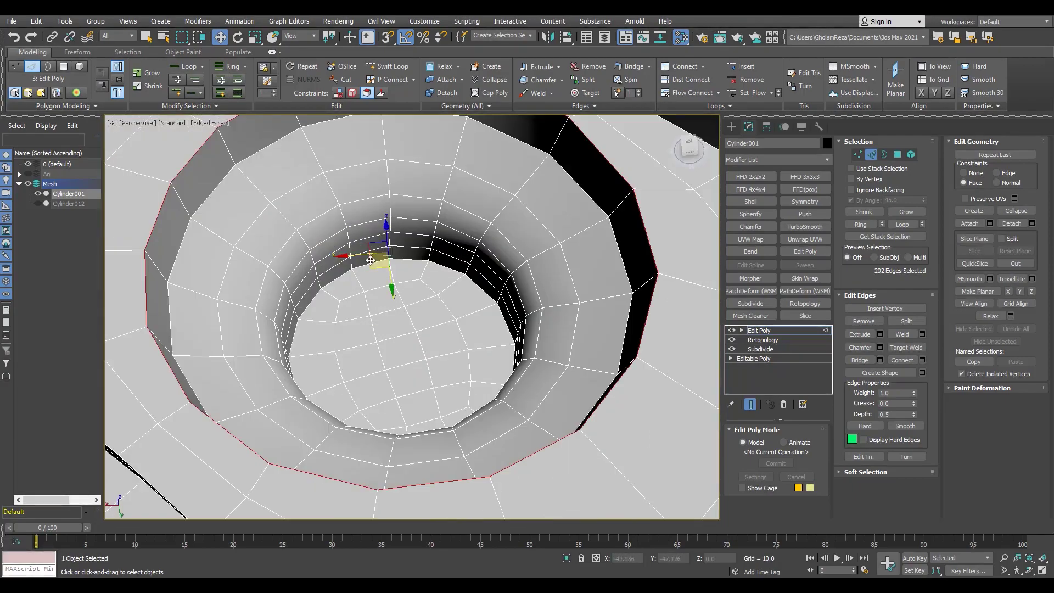
scroll(340, 164, "down", 4)
scroll(305, 251, "up", 5)
double_click(306, 250, "ctrl")
scroll(306, 250, "down", 3)
scroll(305, 250, "up", 5)
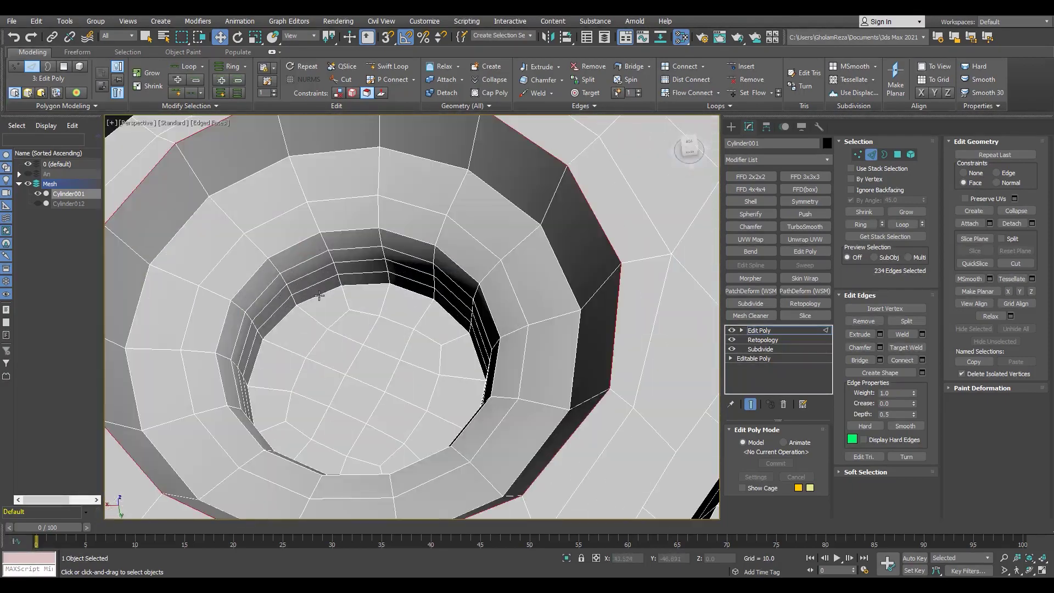
scroll(313, 368, "down", 5)
scroll(313, 368, "up", 2)
scroll(325, 311, "up", 4)
double_click(324, 312, "ctrl")
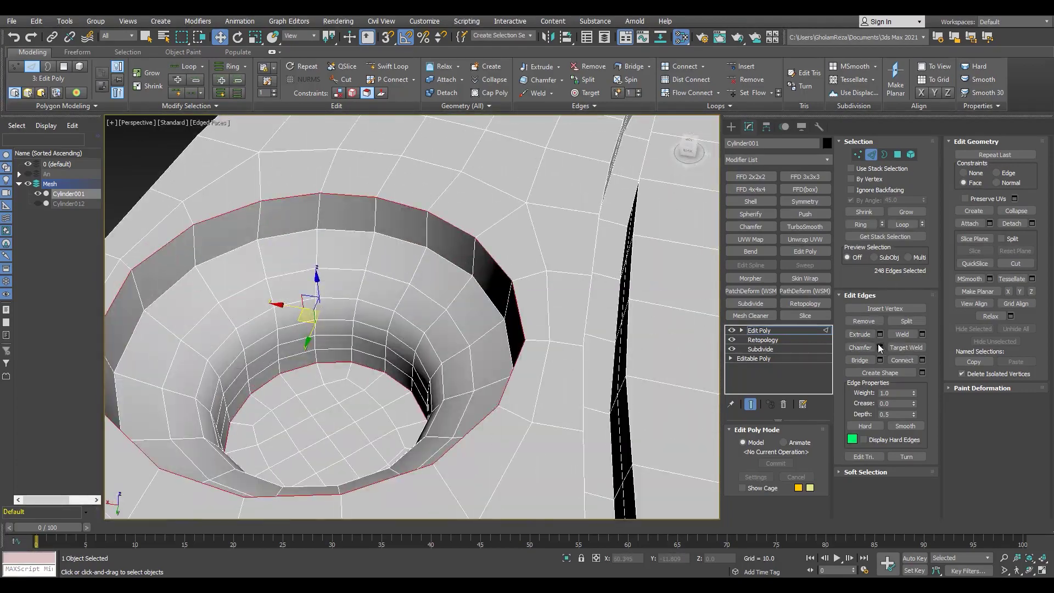
Add the top ring groove's edge loop to the selection.
scroll(414, 426, "down", 3)
scroll(384, 384, "down", 3)
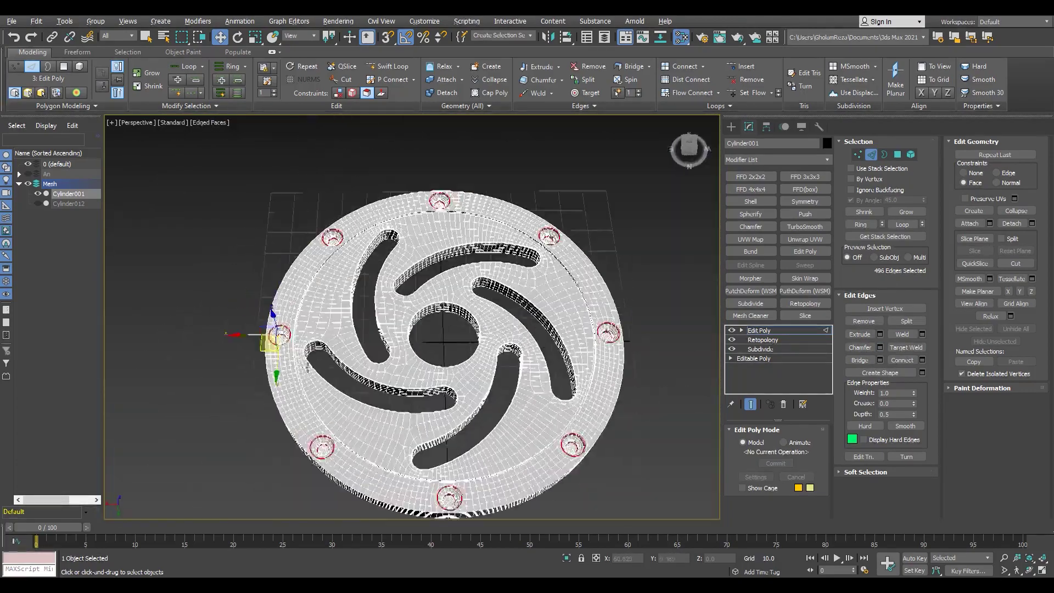
scroll(365, 404, "up", 4)
scroll(363, 447, "up", 2)
scroll(363, 447, "down", 2)
scroll(547, 300, "down", 3)
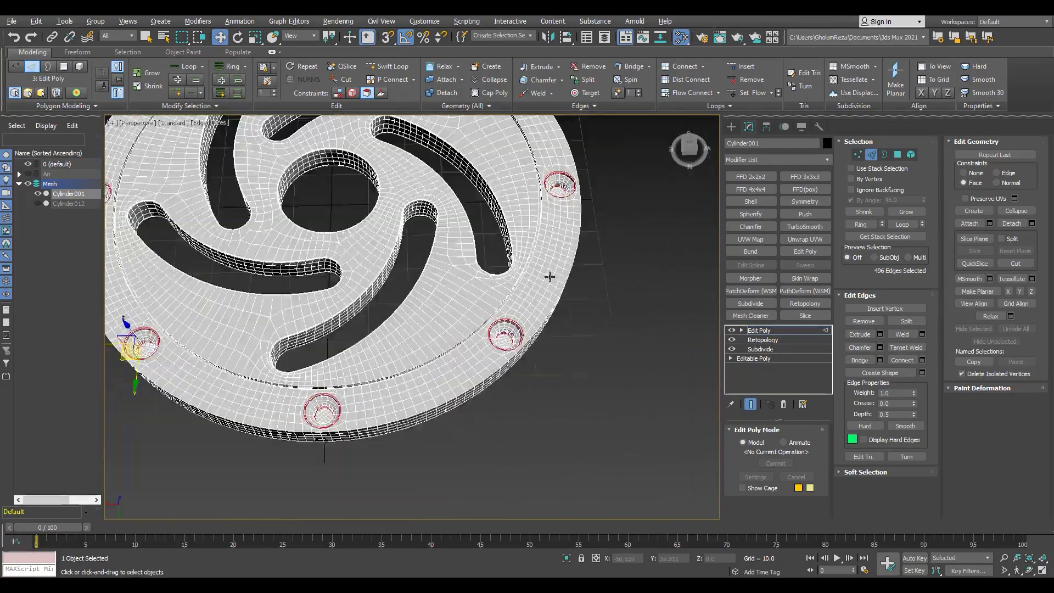
scroll(435, 377, "up", 5)
scroll(432, 340, "down", 2)
scroll(433, 340, "down", 2)
double_click(557, 324)
scroll(557, 324, "down", 2)
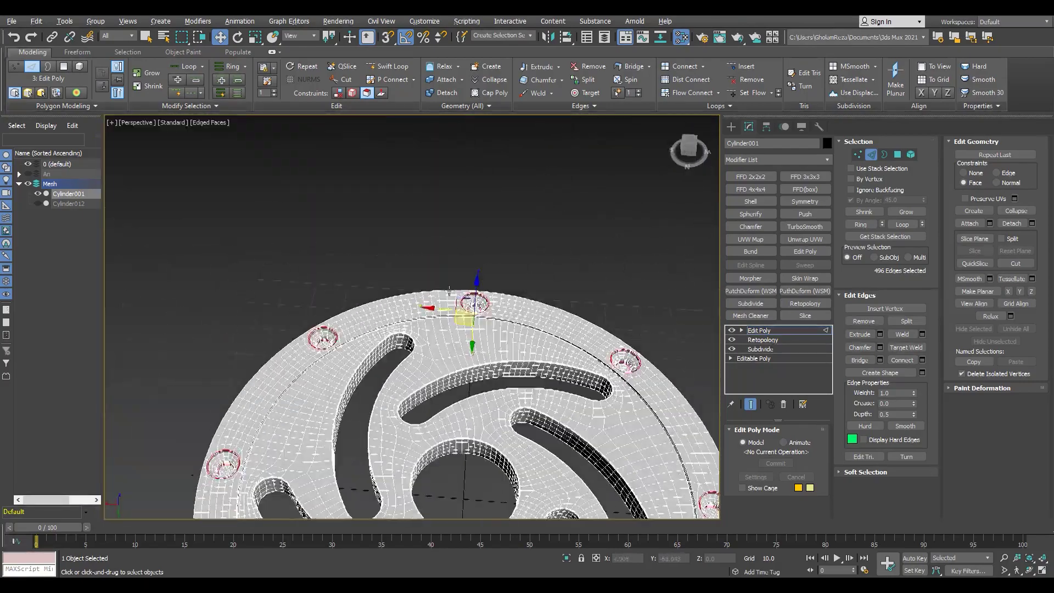
middle_click_drag(470, 306, 576, 348, "alt")
scroll(543, 304, "up", 5)
Chamfer the selected groove and rim-hole loops, setting the width in the caddy.
scroll(532, 308, "down", 4)
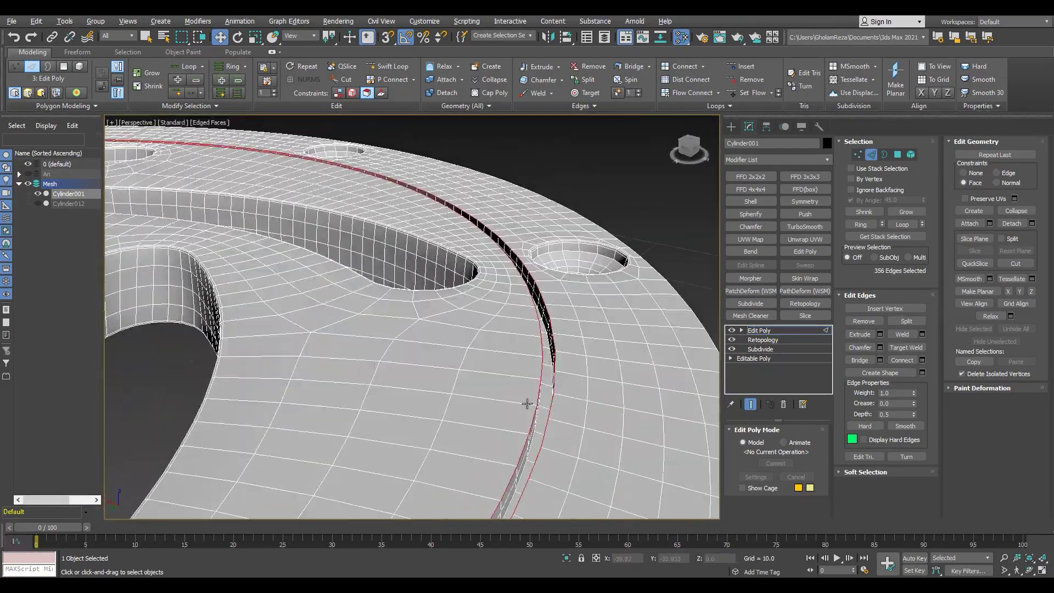
scroll(532, 307, "up", 4)
scroll(532, 308, "down", 3)
scroll(533, 308, "up", 4)
left_click(891, 231)
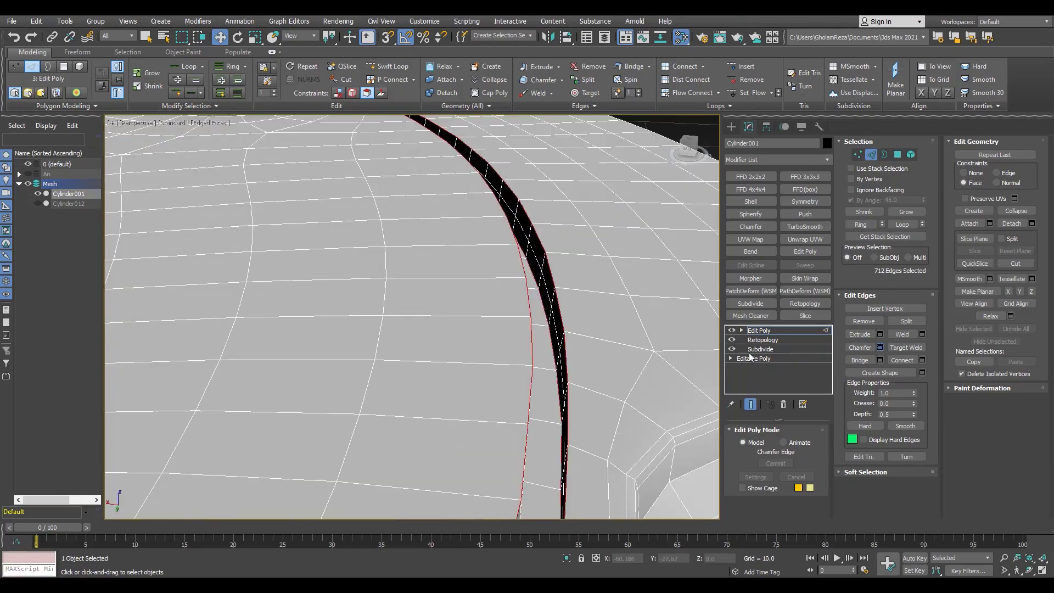
middle_click_drag(592, 384, 568, 377)
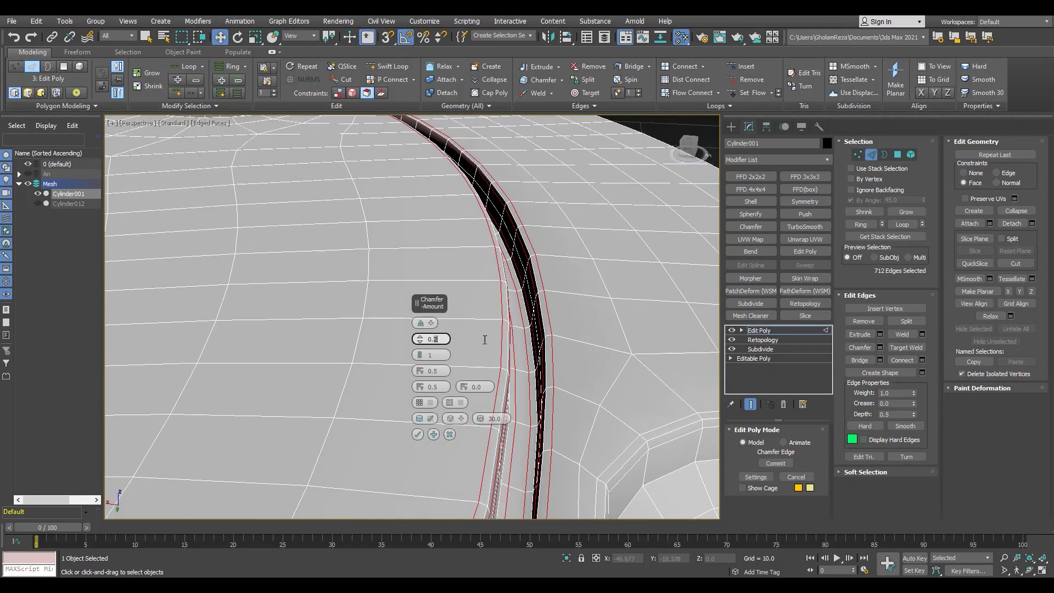
left_click(417, 434)
Inspect the whole chamfered disc with the wireframe overlay off, then restore it.
scroll(418, 385, "down", 5)
middle_click_drag(329, 356, 384, 352, "alt")
key("F4")
key("2")
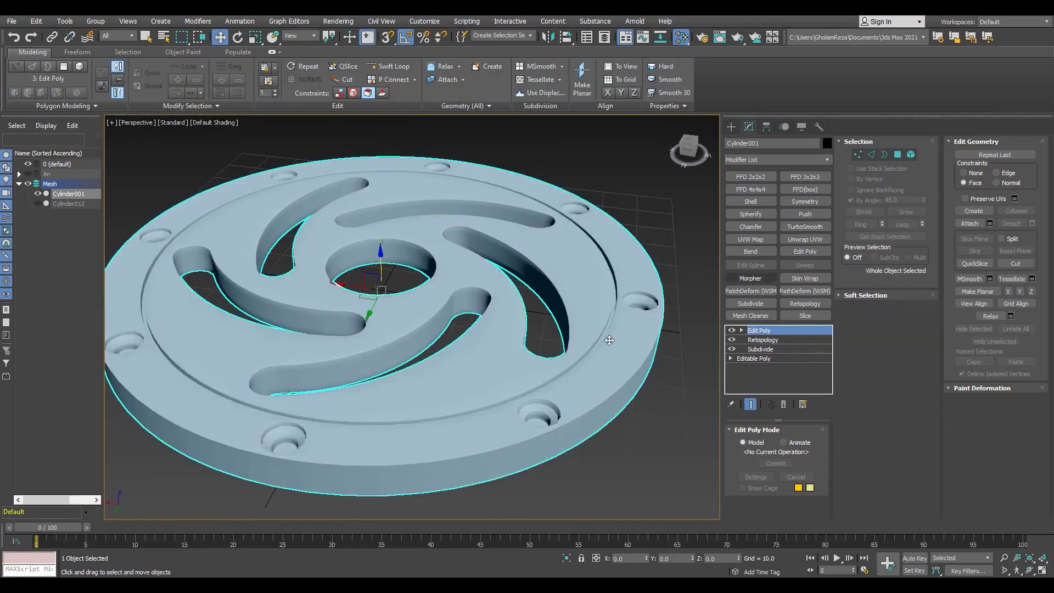
key("F4")
scroll(609, 340, "up", 5)
scroll(549, 329, "up", 4)
key("2")
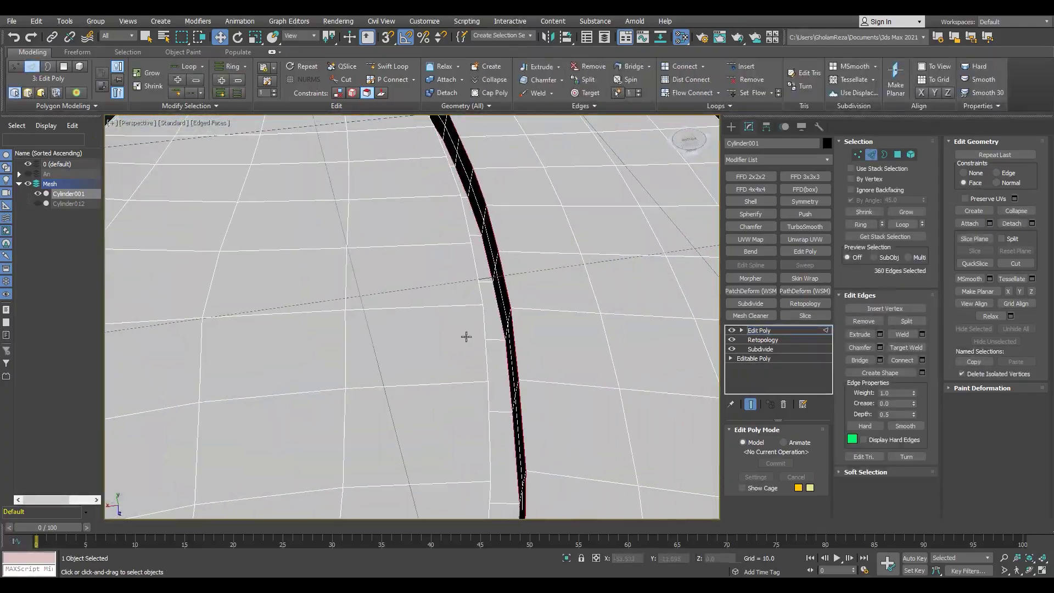
Select the chamfered groove's edge loops, then switch to Vertex mode.
middle_click_drag(466, 337, 465, 420, "alt")
double_click(464, 452, "ctrl")
scroll(521, 373, "down", 5)
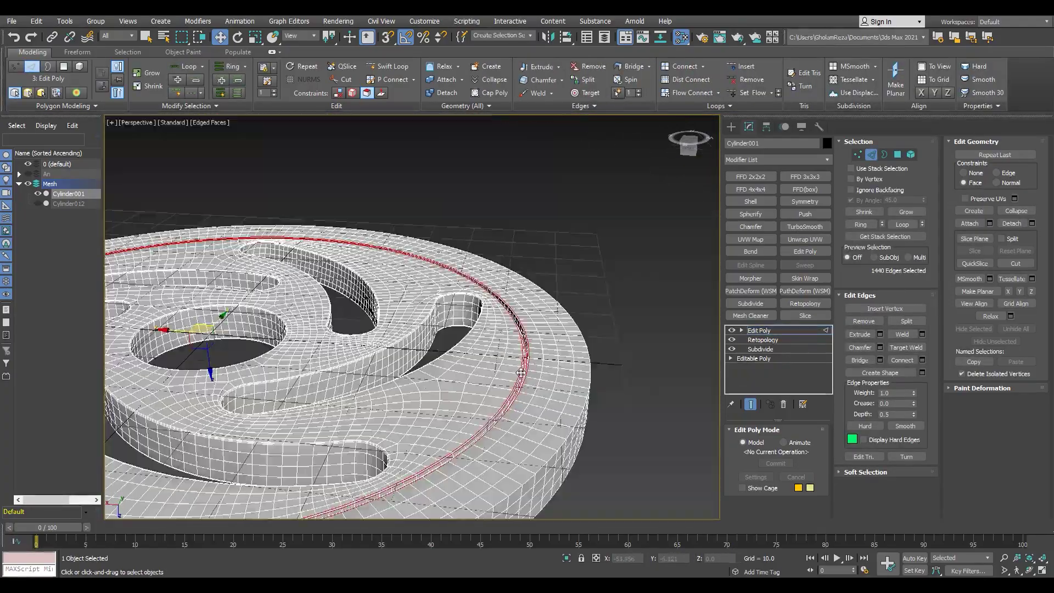
scroll(417, 439, "up", 5)
scroll(384, 461, "down", 3)
scroll(494, 401, "up", 4)
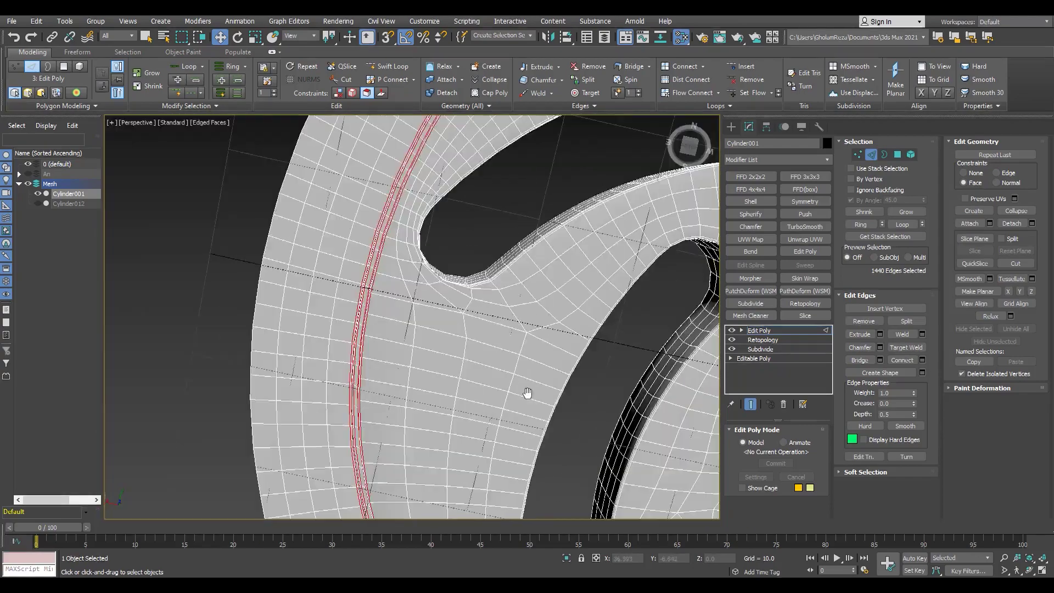
key("1")
scroll(341, 189, "up", 4)
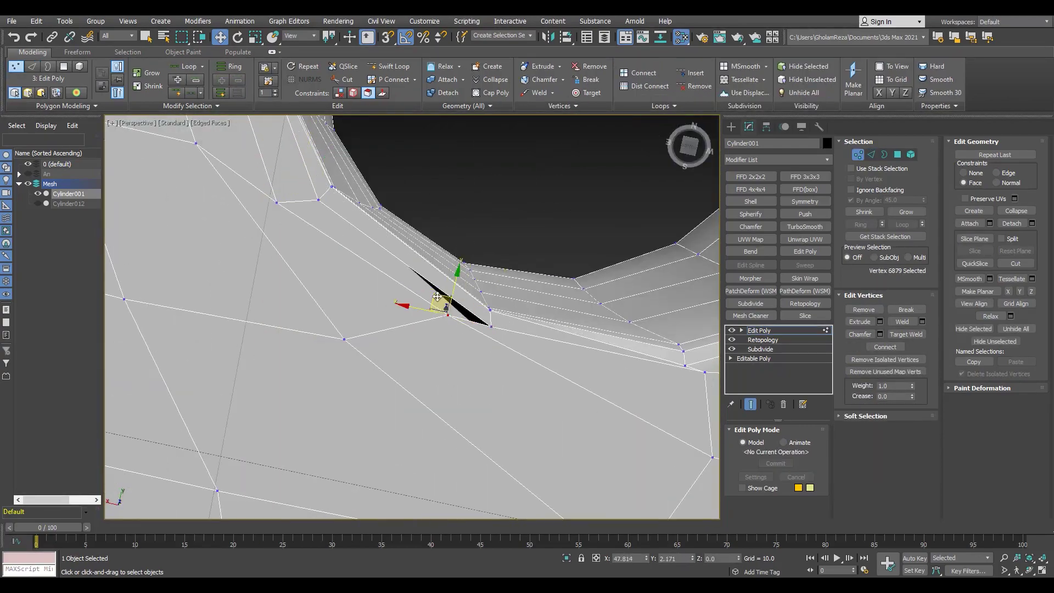
Slide a stray slot-rim vertex into line with the rim.
left_click(447, 312)
mouse_move(447, 312)
middle_mouse_down("alt")
mouse_move(527, 359)
mouse_move(461, 350)
middle_mouse_up("alt")
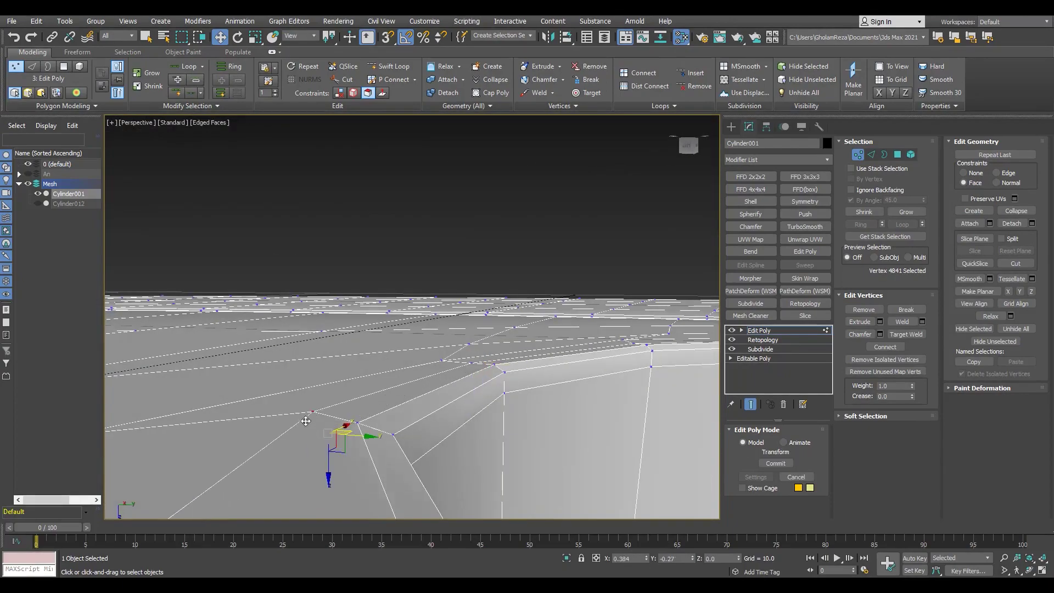
middle_click_drag(366, 448, 362, 487, "alt")
middle_click_drag(344, 358, 494, 266, "alt")
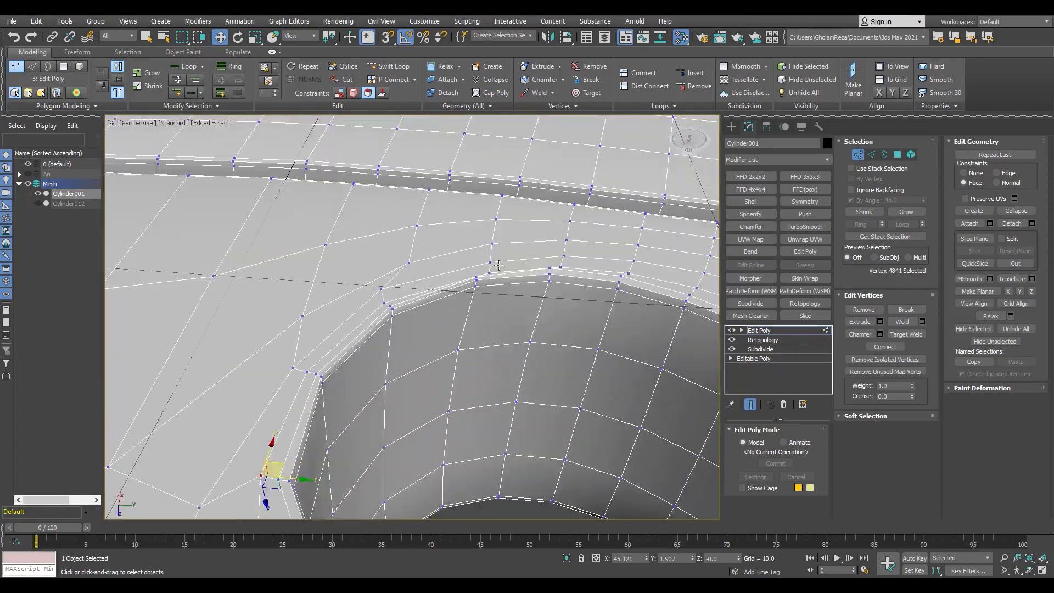
Select misplaced vertices along the hole's edge and rim.
left_click(479, 290)
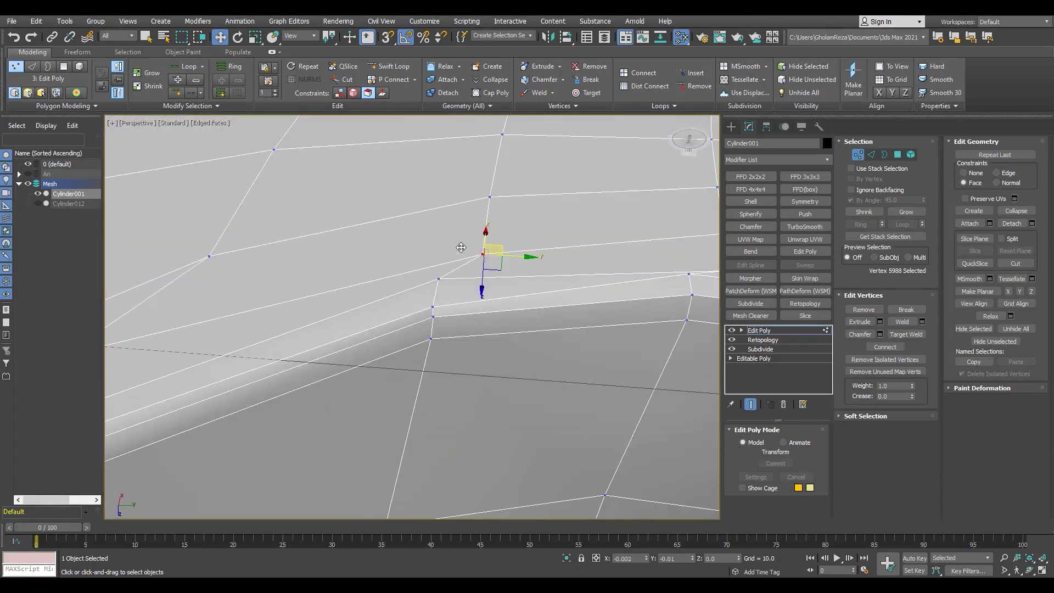
scroll(461, 247, "down", 3)
scroll(481, 353, "down", 3)
scroll(439, 362, "down", 3)
scroll(364, 376, "down", 3)
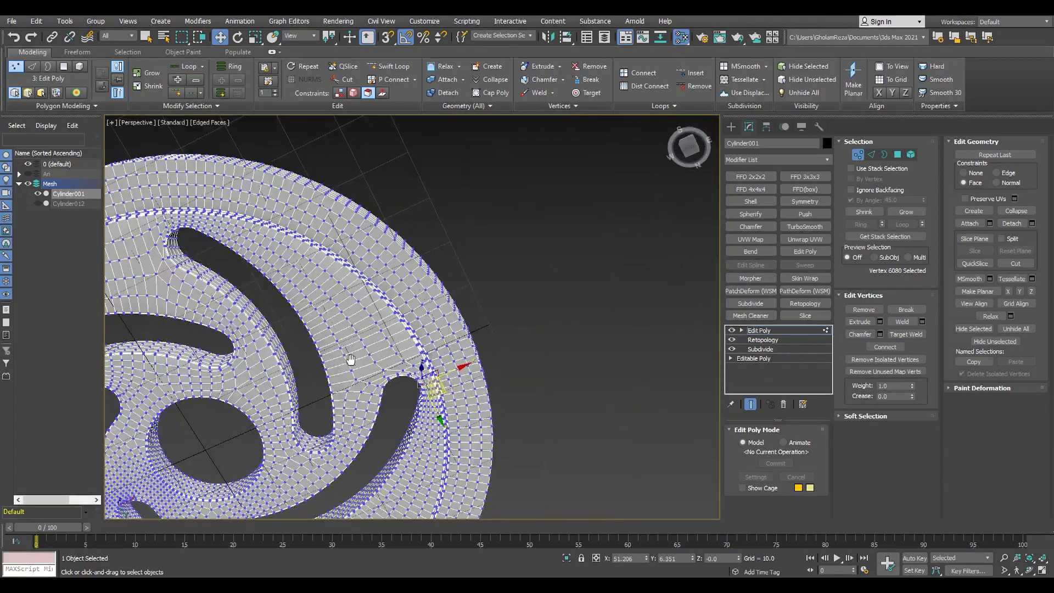
scroll(350, 359, "up", 5)
scroll(458, 246, "up", 2)
left_click(464, 323)
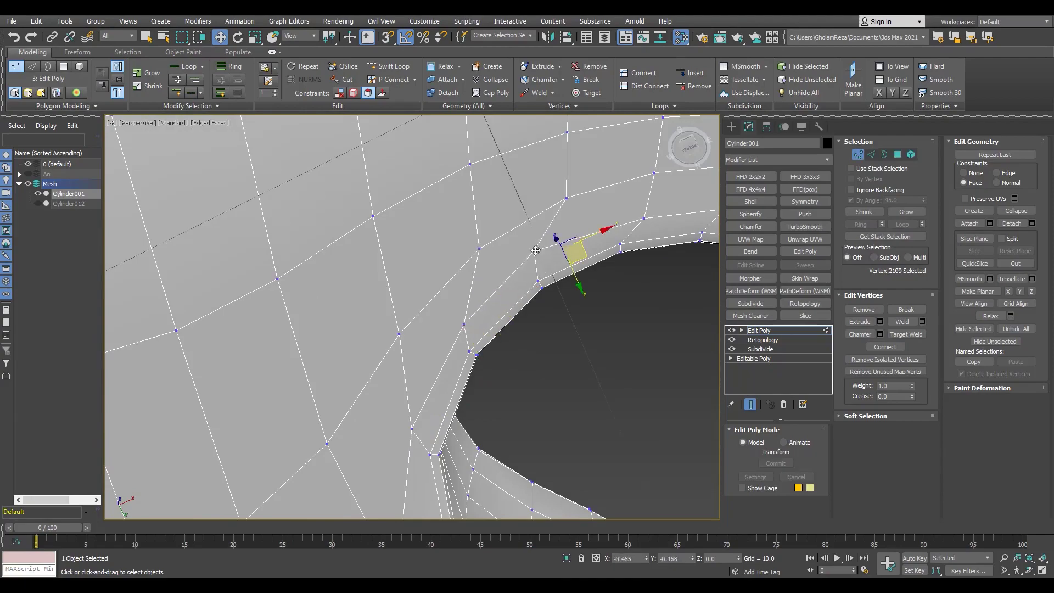
scroll(535, 249, "down", 3)
left_click(350, 349)
scroll(511, 360, "down", 3)
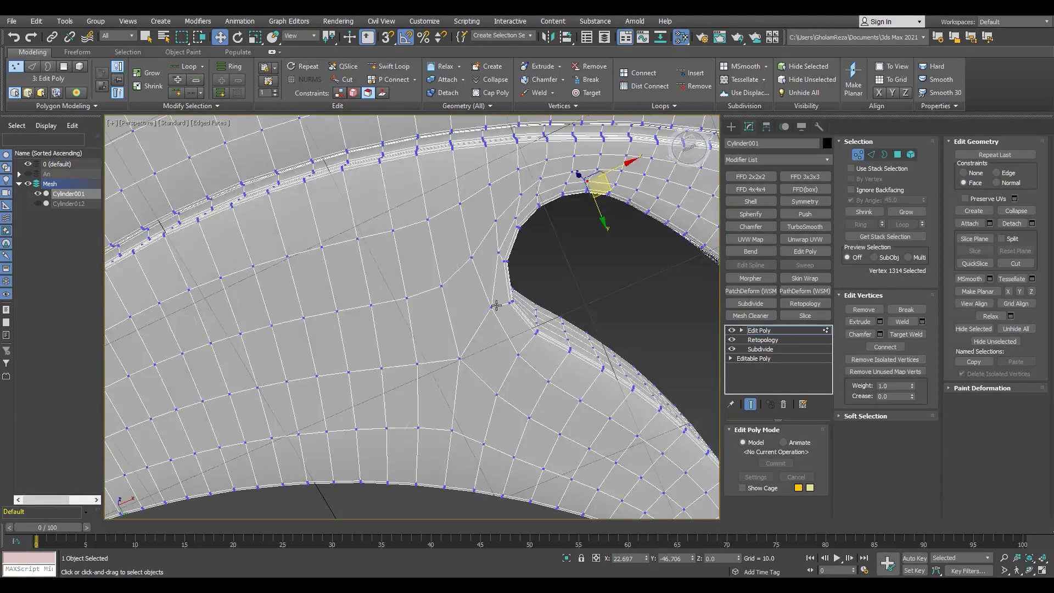
scroll(503, 205, "up", 3)
Reposition the vertices near the slot corner and neighbouring rim vertices.
left_click(503, 205)
scroll(503, 204, "down", 3)
right_click(282, 400)
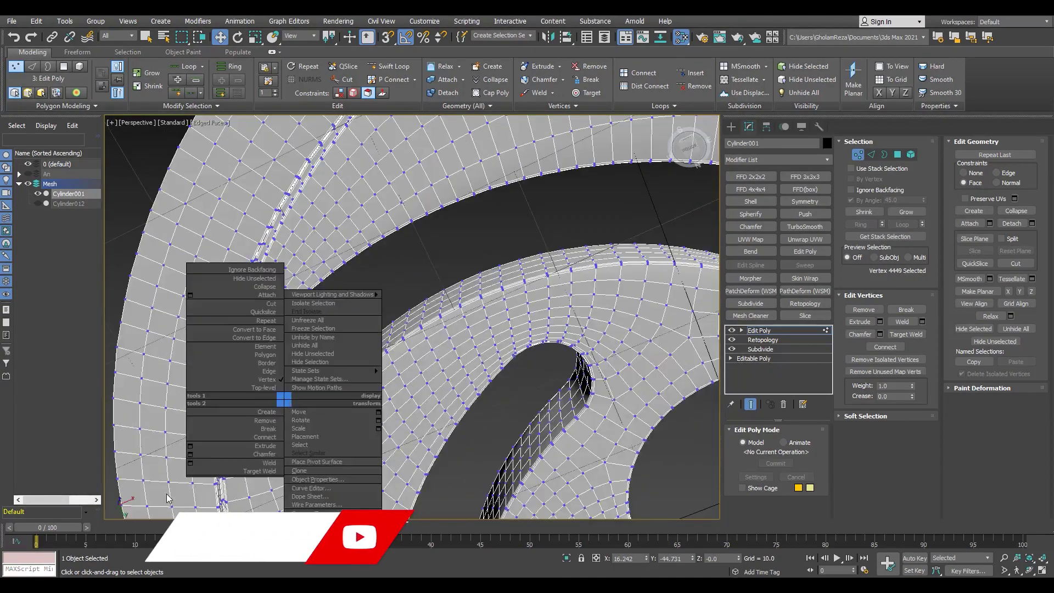
scroll(418, 408, "up", 3)
scroll(418, 409, "up", 3)
left_click(499, 504)
middle_click_drag(499, 504, 470, 426)
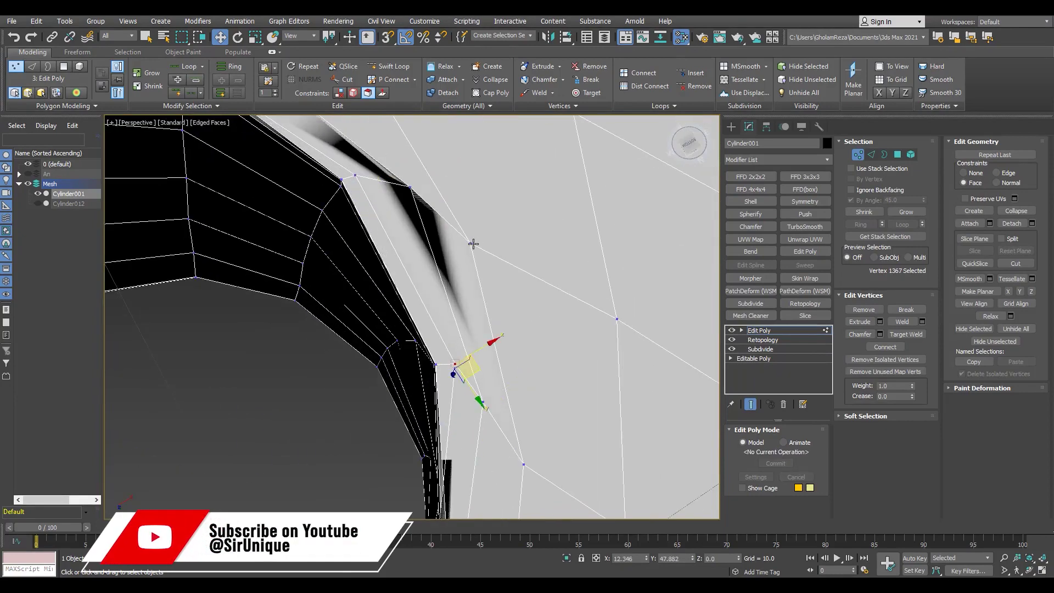
mouse_move(473, 243)
middle_mouse_down("alt")
mouse_move(441, 324)
mouse_move(444, 403)
mouse_move(520, 391)
middle_mouse_up("alt")
left_click(423, 335)
left_click(507, 425)
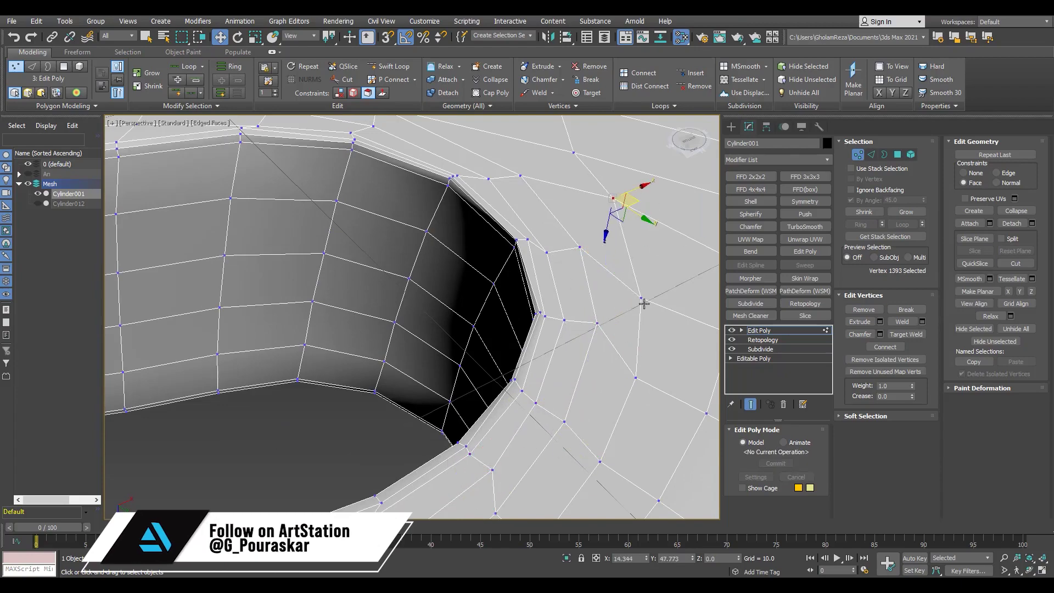
scroll(545, 246, "down", 5)
scroll(500, 409, "up", 6)
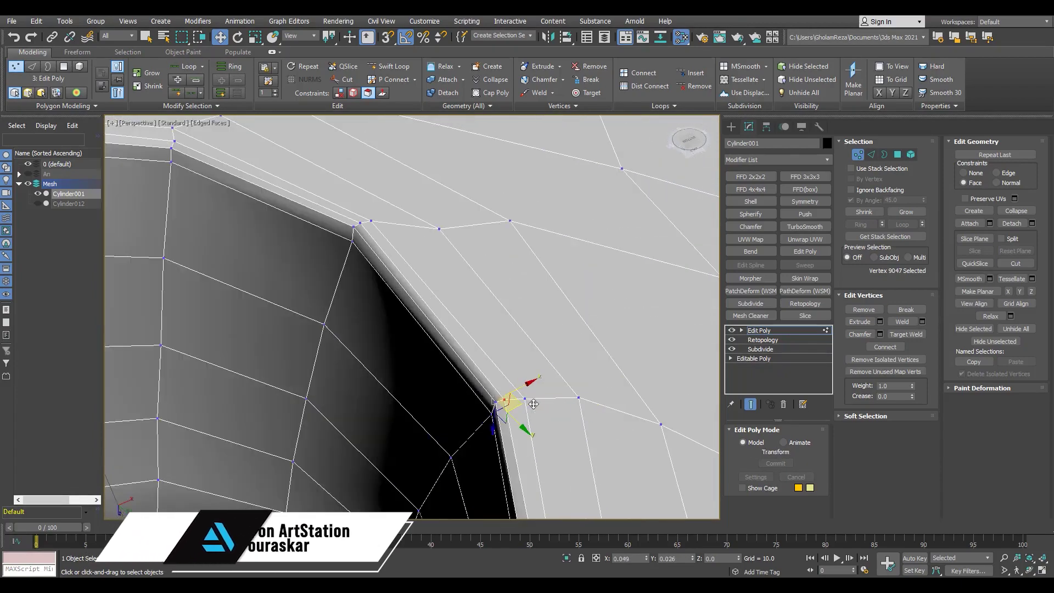
scroll(533, 404, "down", 3)
scroll(533, 404, "down", 3)
Exit Vertex mode to the Edit Poly top level for the whole disc.
left_click(760, 332)
scroll(536, 482, "up", 2)
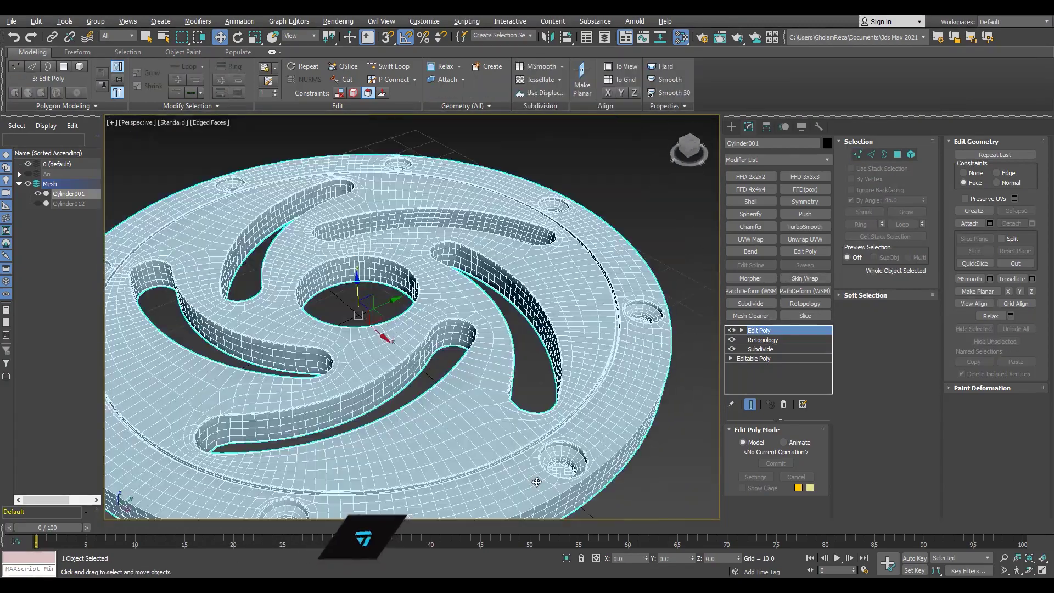